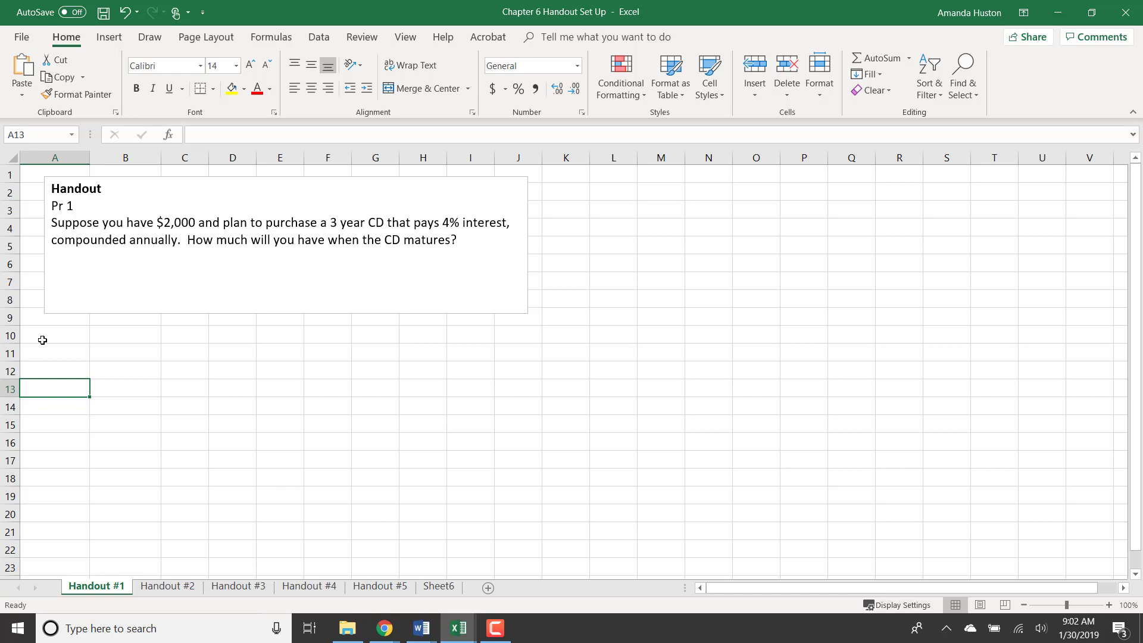
# - Enter the labels PV, FV, PMT, k and n down cells A11 to A15
pyautogui.press('Up')
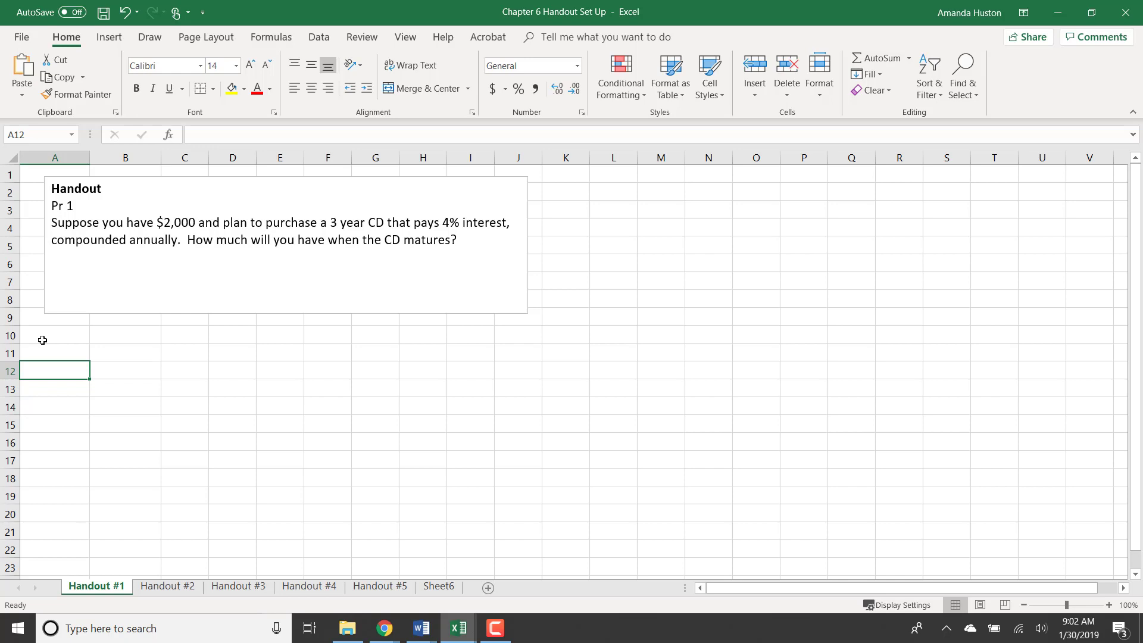
pyautogui.press('Up')
pyautogui.write('PV')
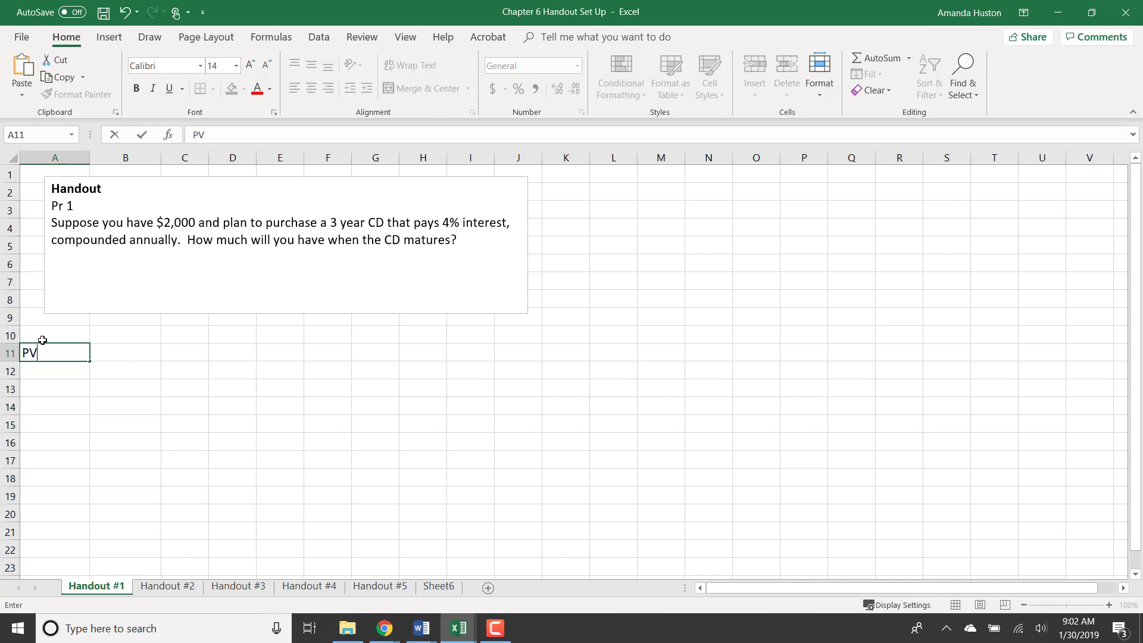
pyautogui.press('Return')
pyautogui.write('FV')
pyautogui.press('Return')
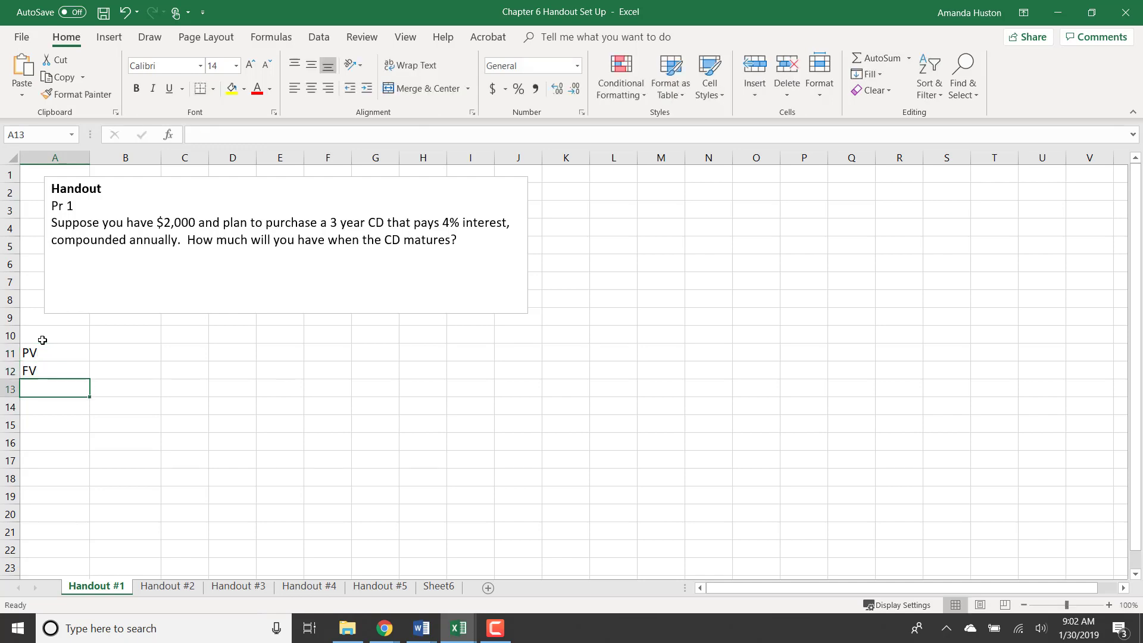
pyautogui.write('PMT')
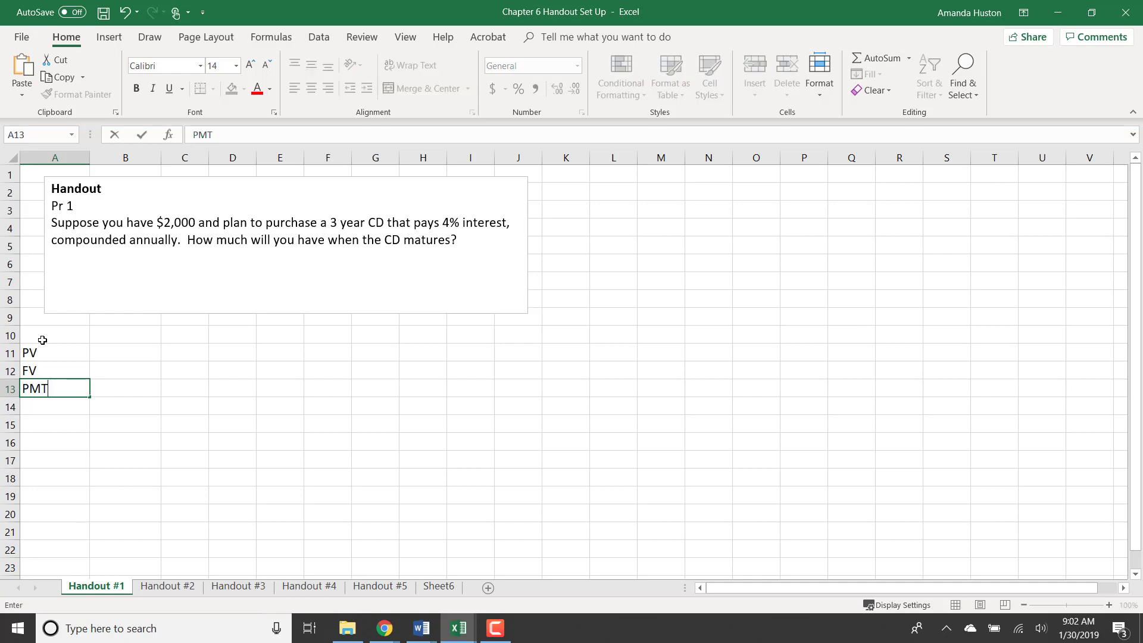
pyautogui.press('Return')
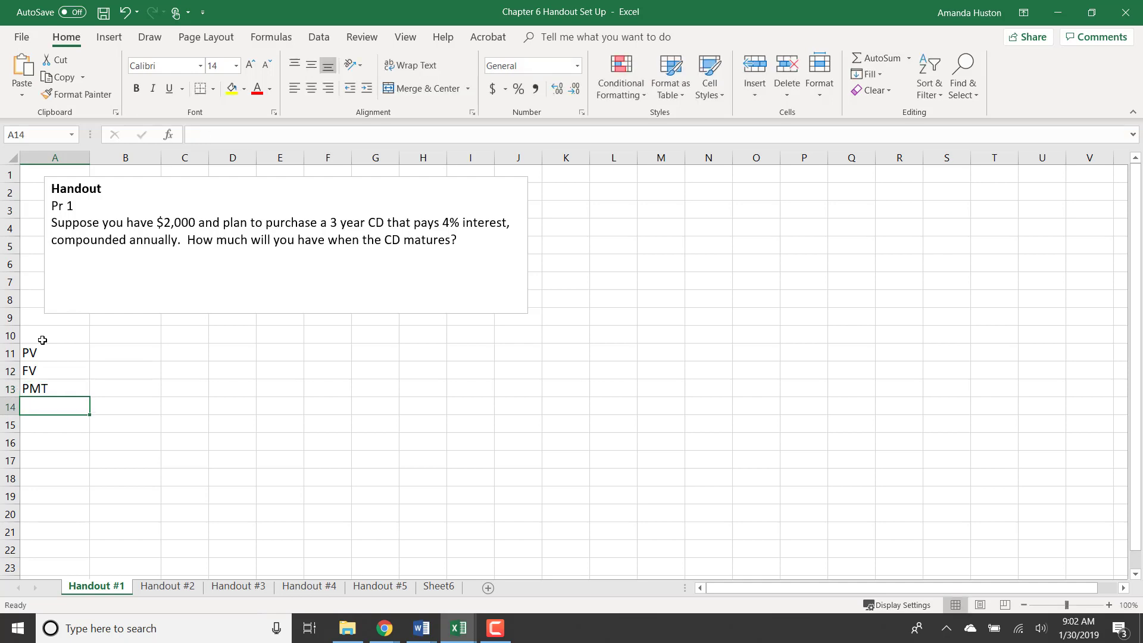
pyautogui.write('k')
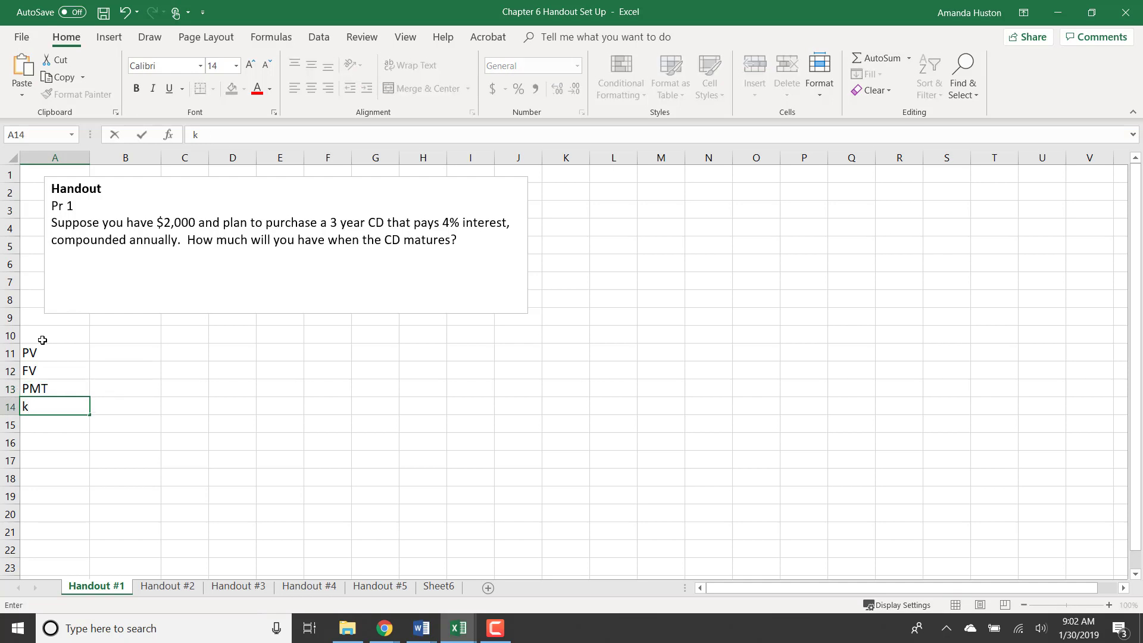
pyautogui.press('Return')
pyautogui.write('n')
pyautogui.press('Return')
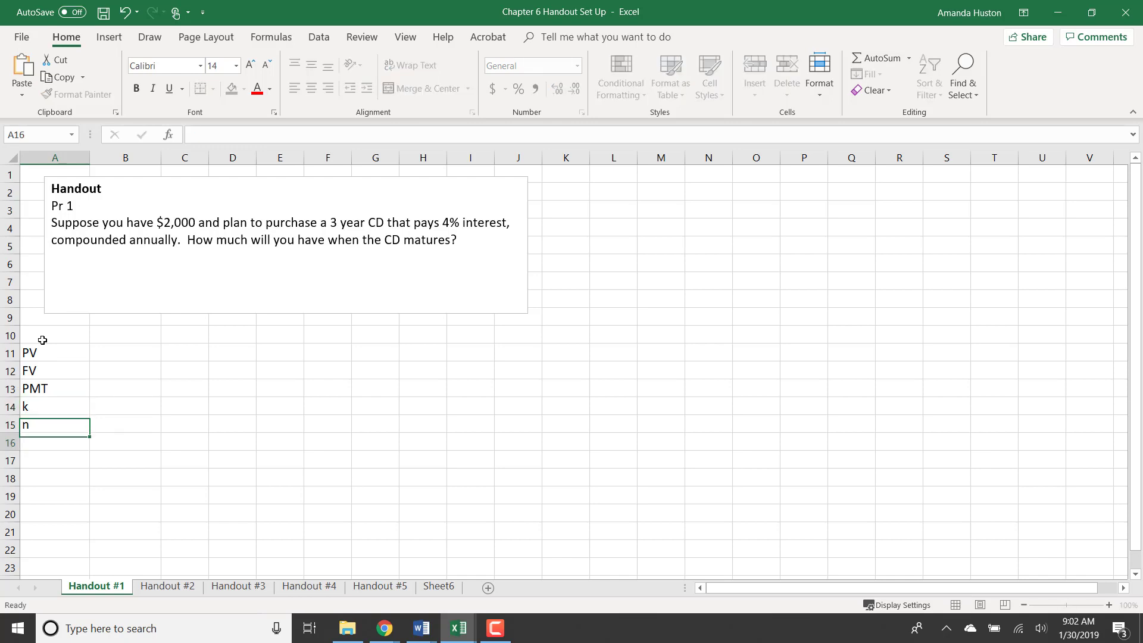
# - Enter 2000 as the PV value in B11 and apply the dollar Accounting format to it
pyautogui.click(102, 353)
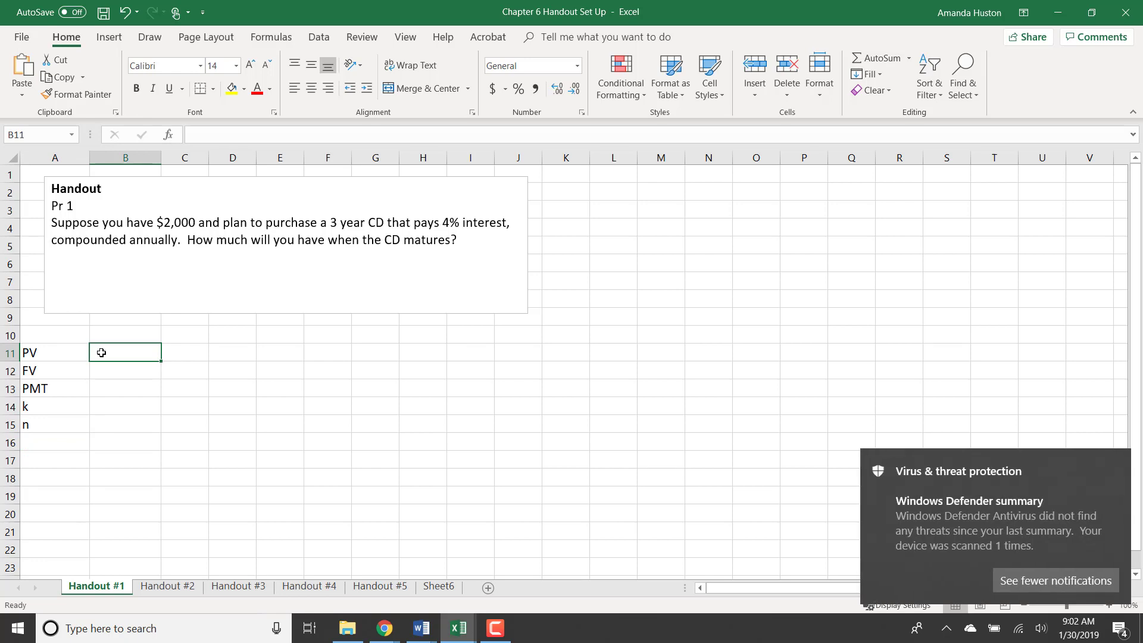
pyautogui.write('2000')
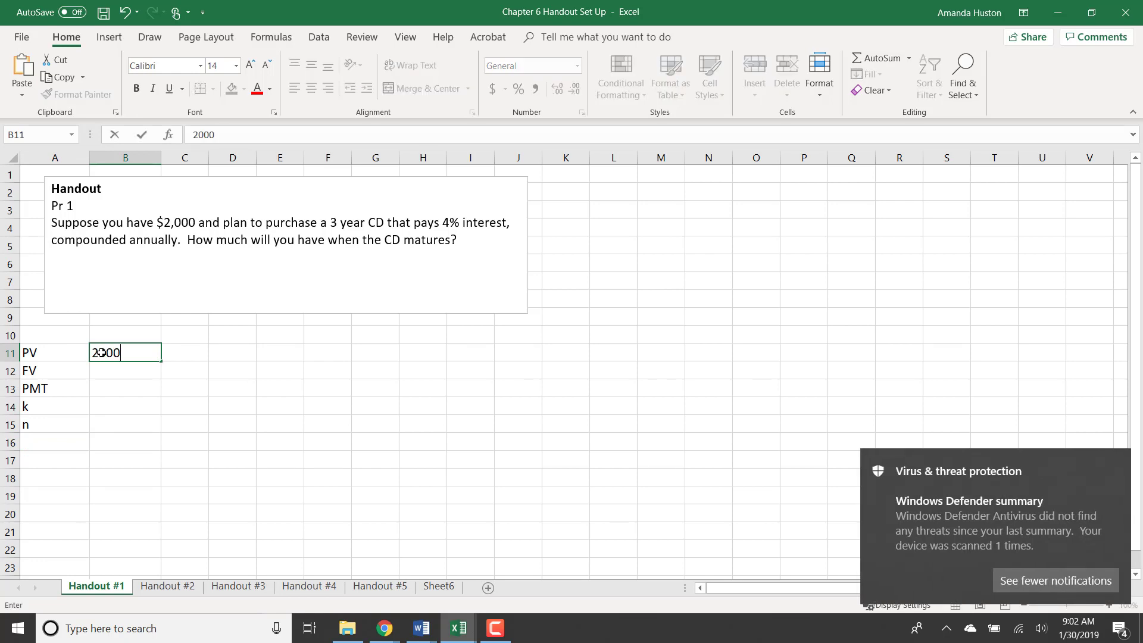
pyautogui.hotkey('ctrl', 'Return')
pyautogui.press('Return')
pyautogui.click(101, 352)
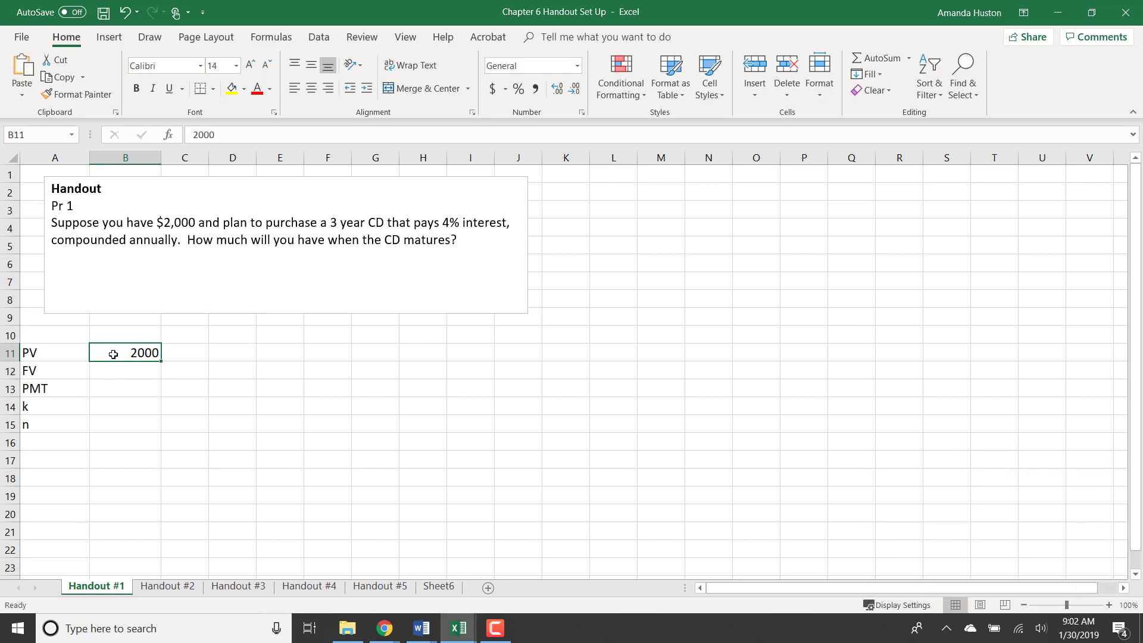
pyautogui.click(493, 88)
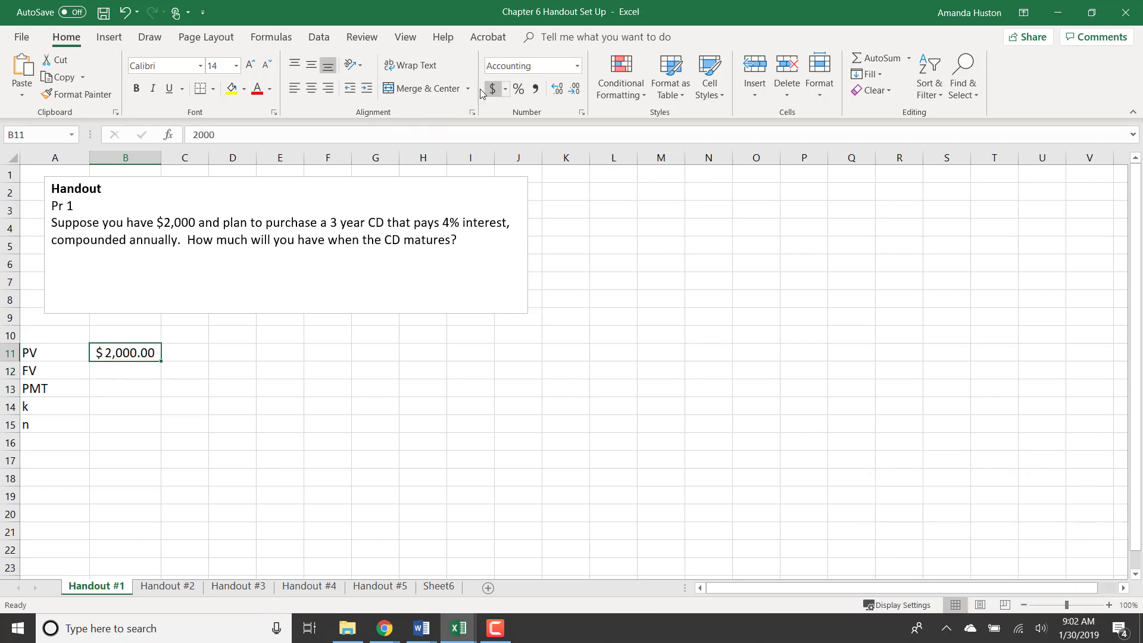
# - Enter 4% for k in B14 and 3 for n in B15
pyautogui.click(107, 411)
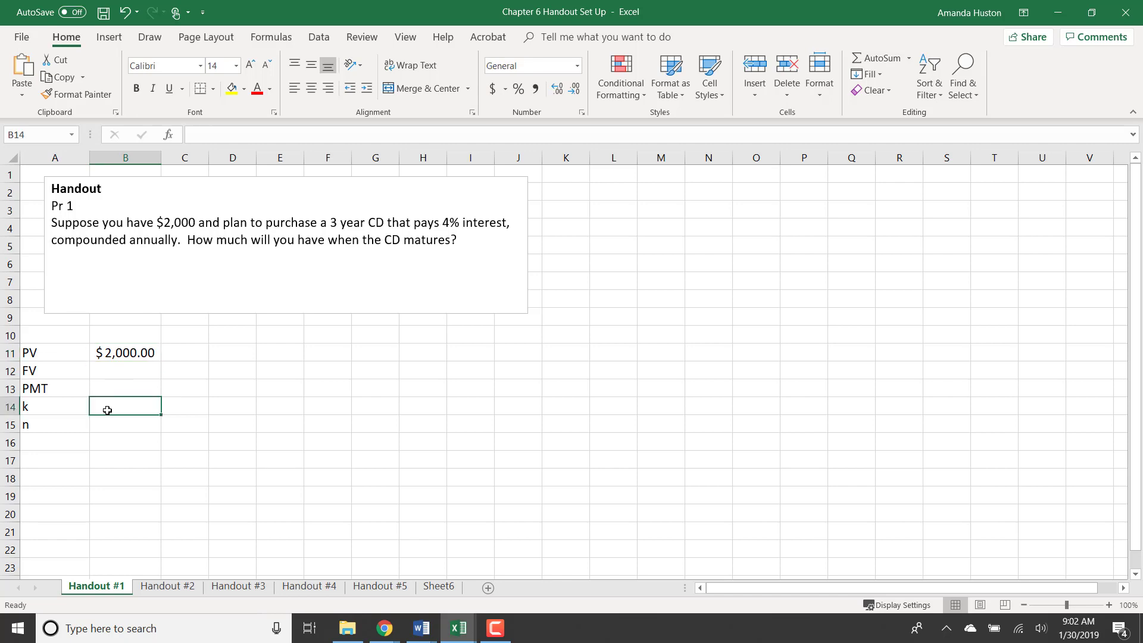
pyautogui.write('4%')
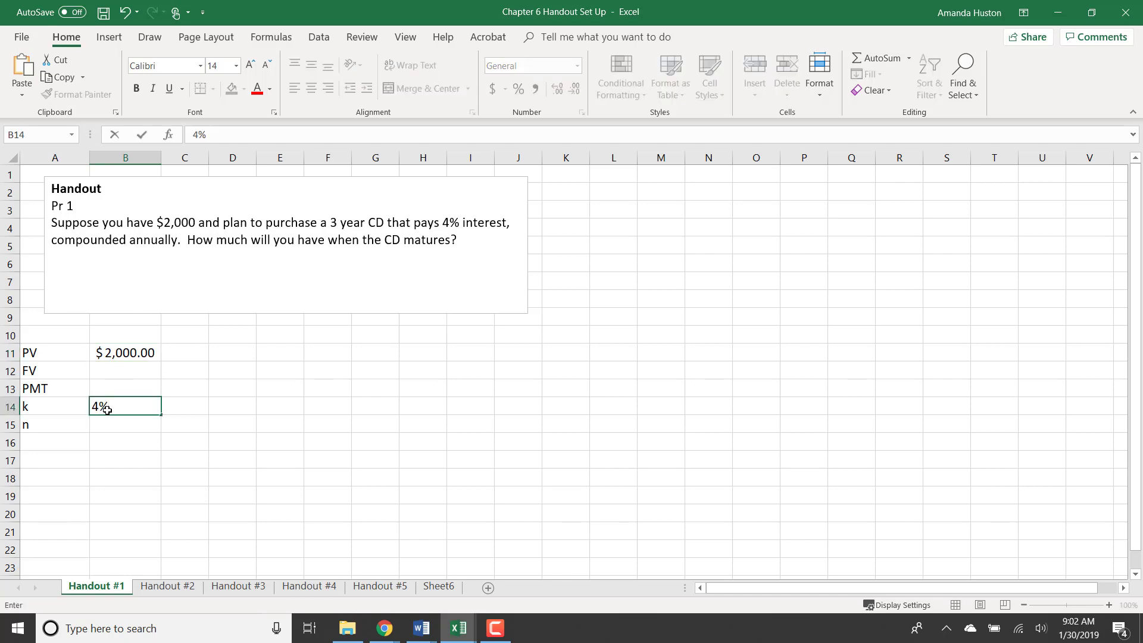
pyautogui.press('Return')
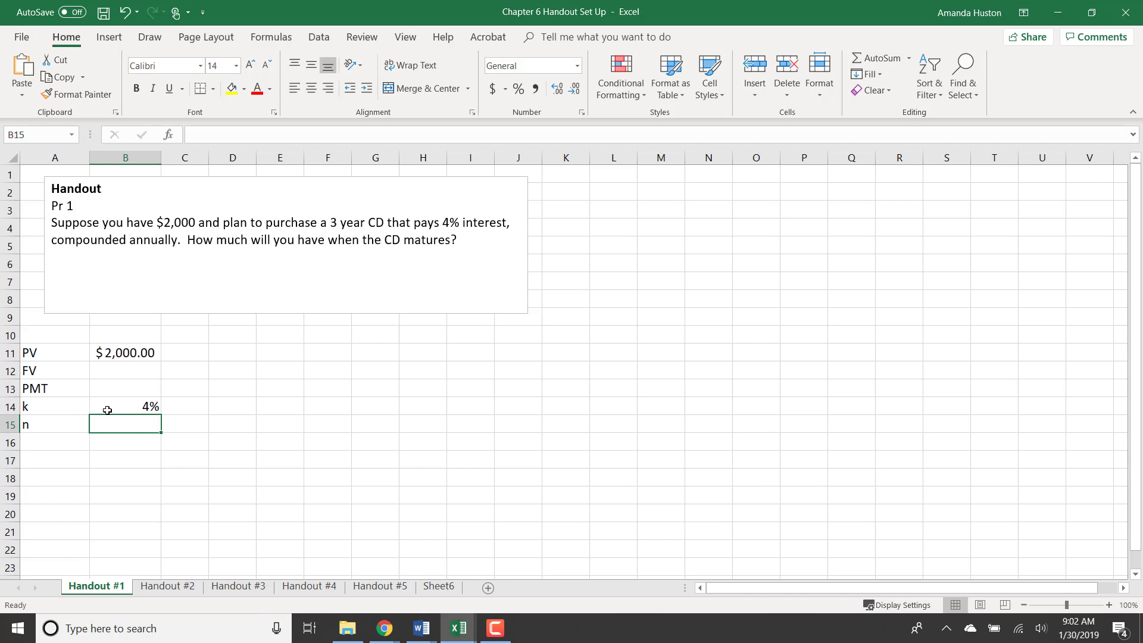
pyautogui.write('3')
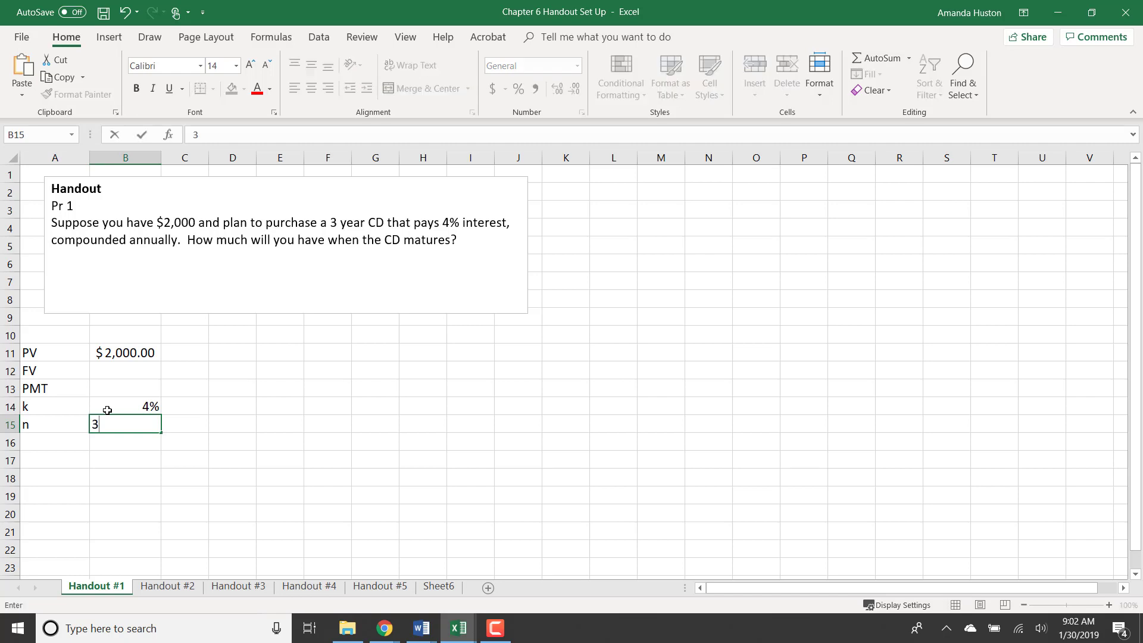
pyautogui.click(108, 410)
# - Highlight the FV row cells A12:B12 with yellow fill
pyautogui.moveTo(42, 373); pyautogui.dragTo(105, 371)
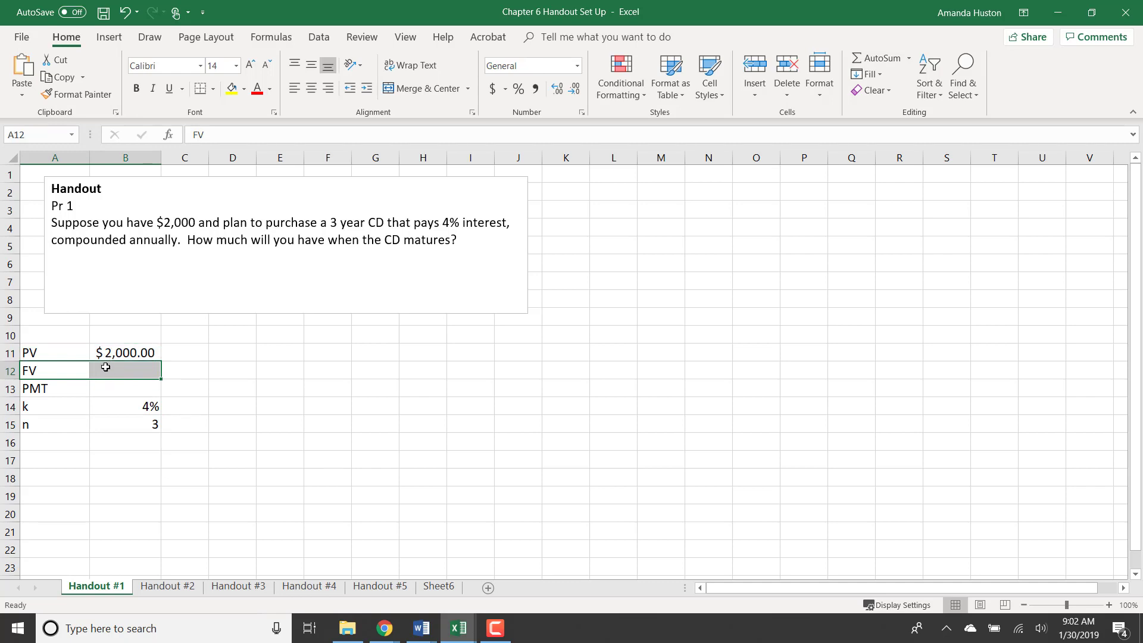
pyautogui.click(235, 91)
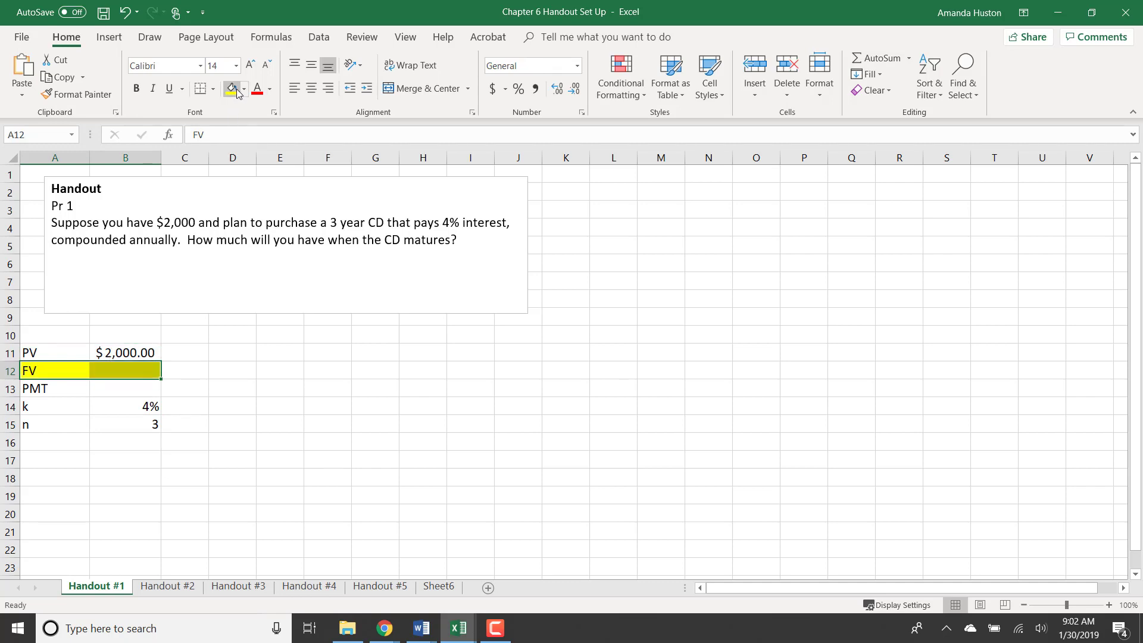
# - Insert the FV function in B12, finding it by searching the function list for FV
pyautogui.click(130, 369)
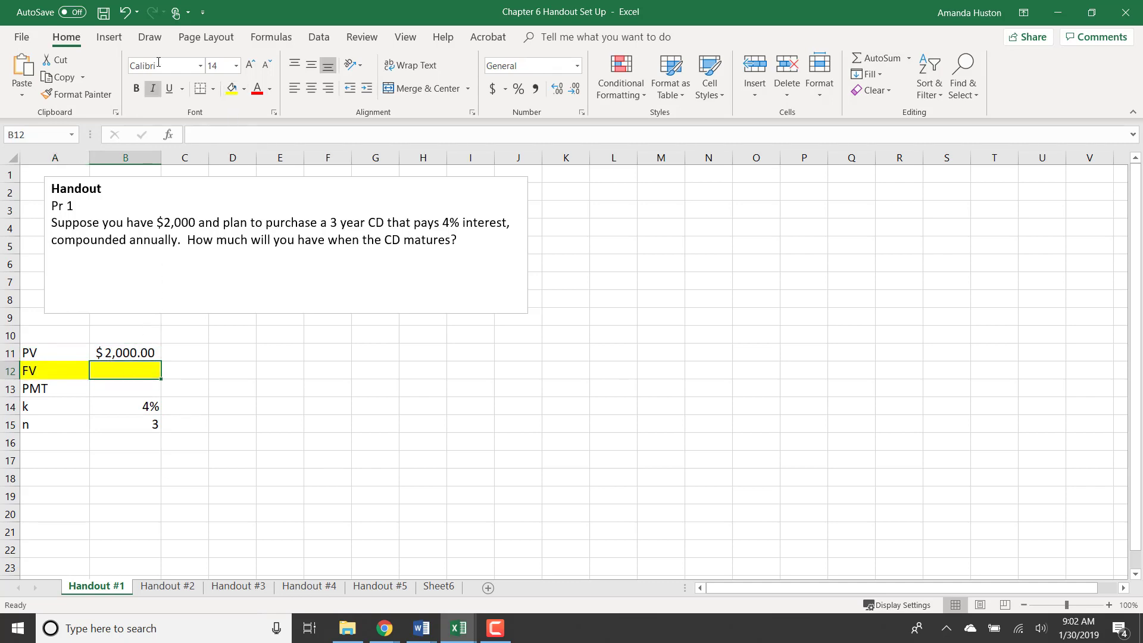
pyautogui.click(168, 136)
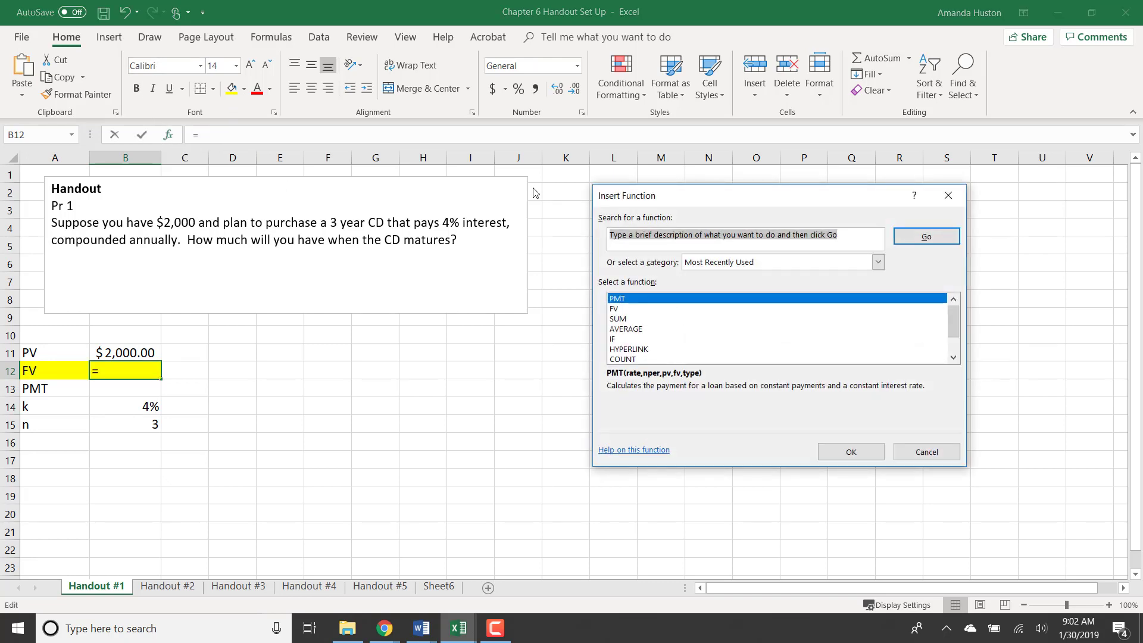
pyautogui.click(847, 246)
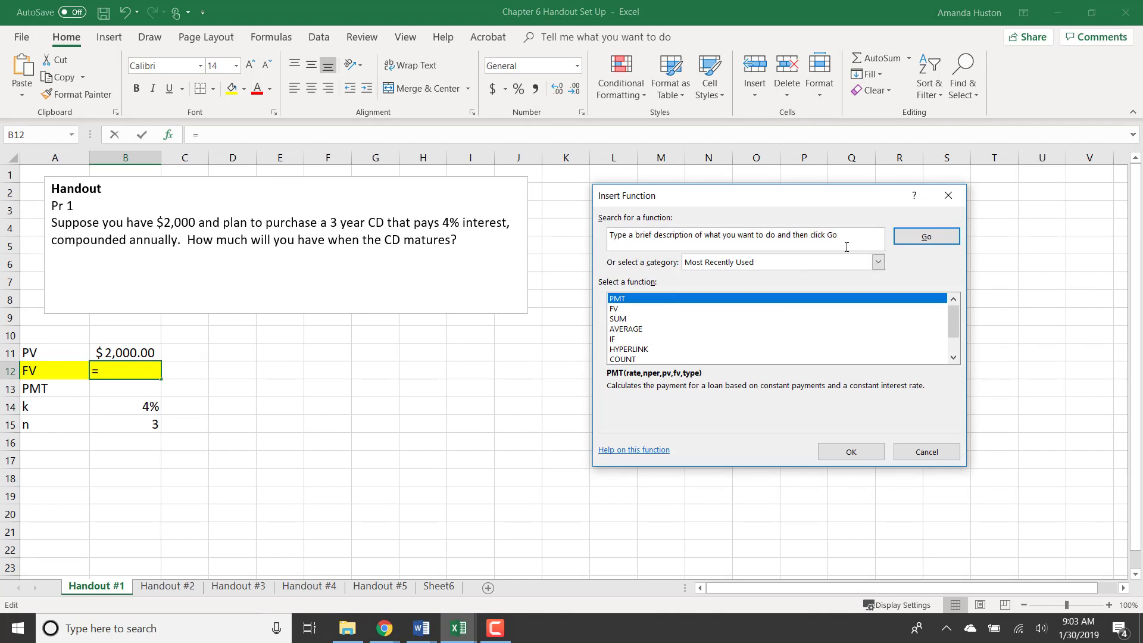
pyautogui.moveTo(545, 260); pyautogui.dragTo(602, 236)
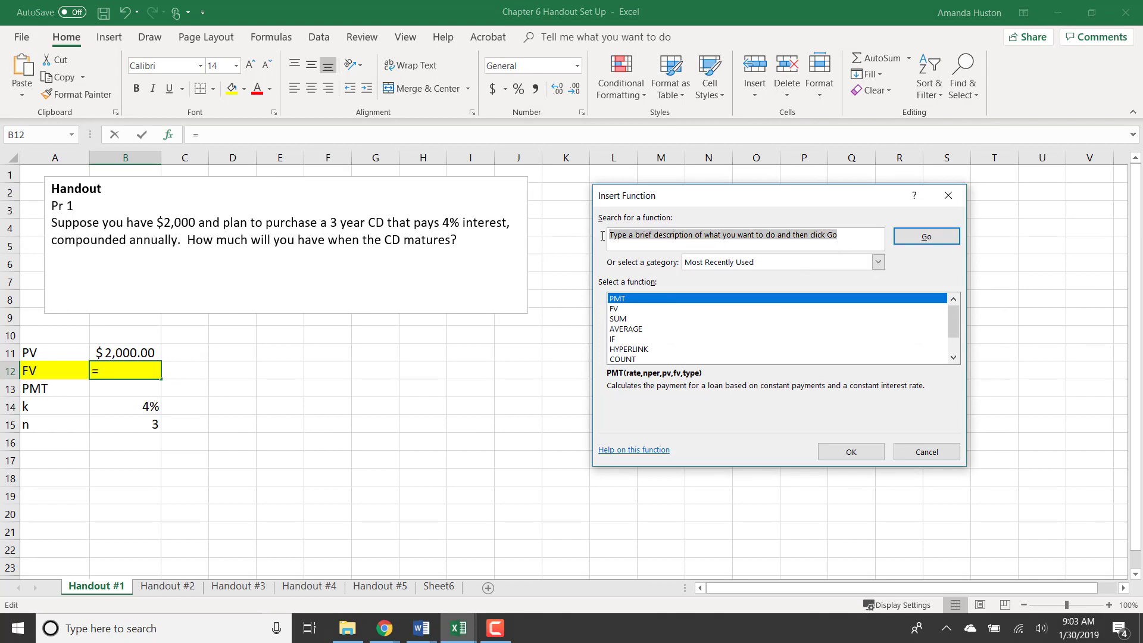
pyautogui.write('FV')
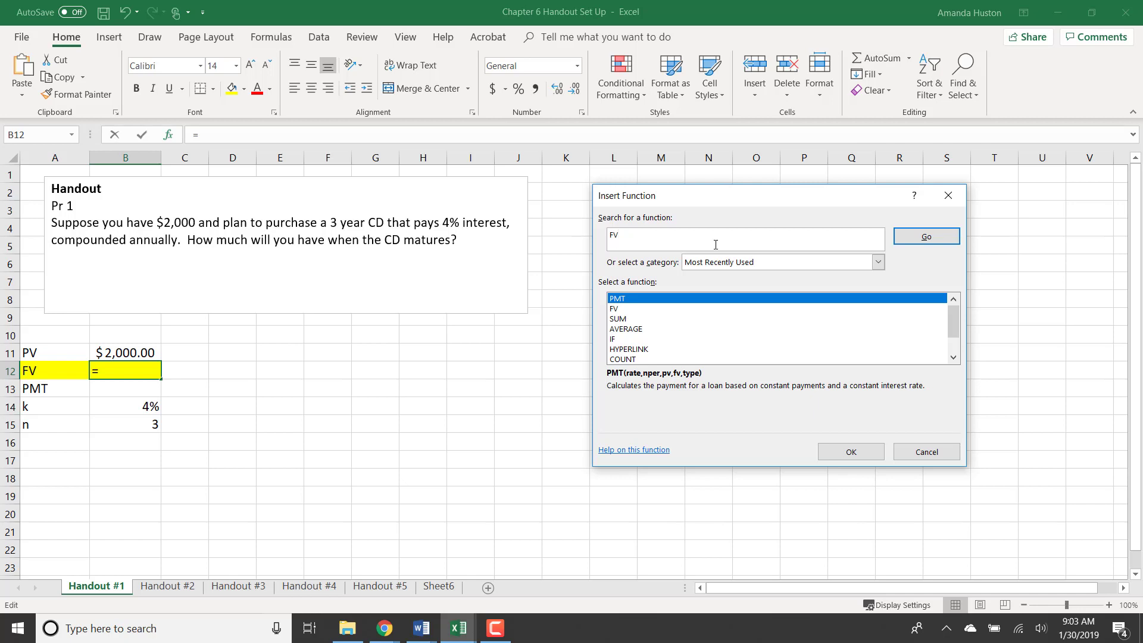
pyautogui.click(911, 243)
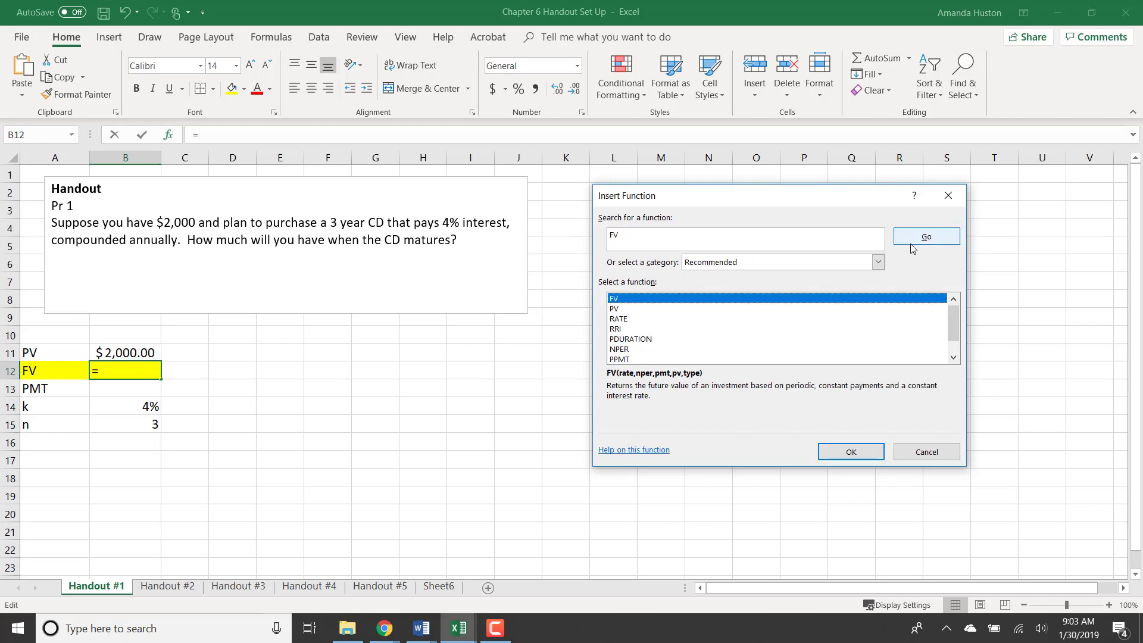
pyautogui.click(911, 237)
pyautogui.click(850, 452)
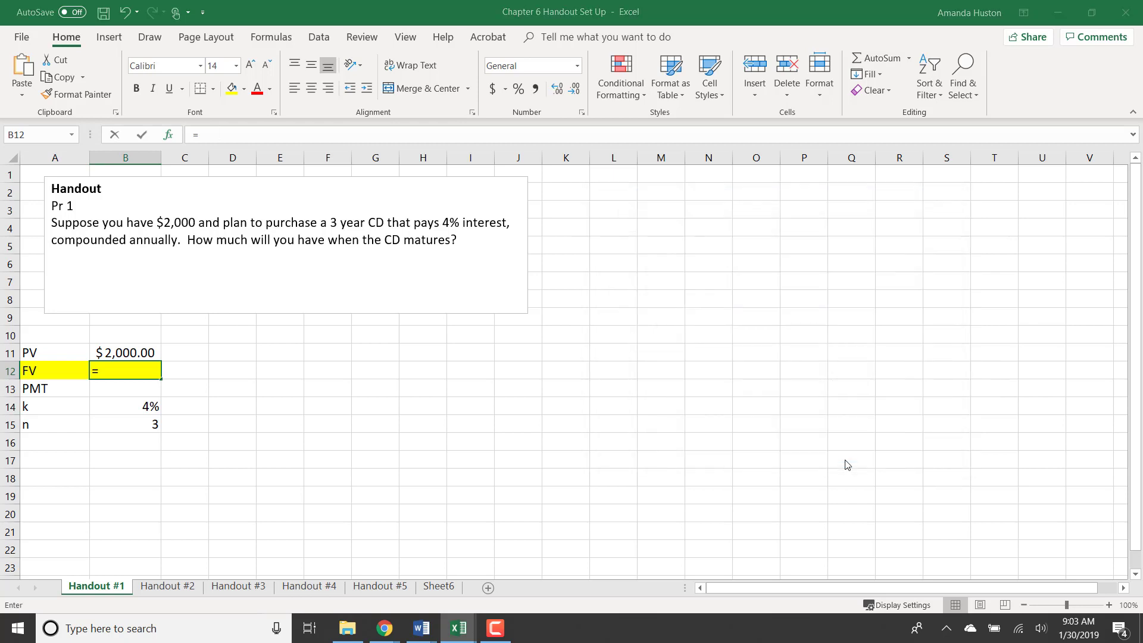
# - Set the FV arguments to Rate B14, Nper B15 and Pv -B11, leaving Pmt and Type empty, and accept the formula
pyautogui.click(152, 407)
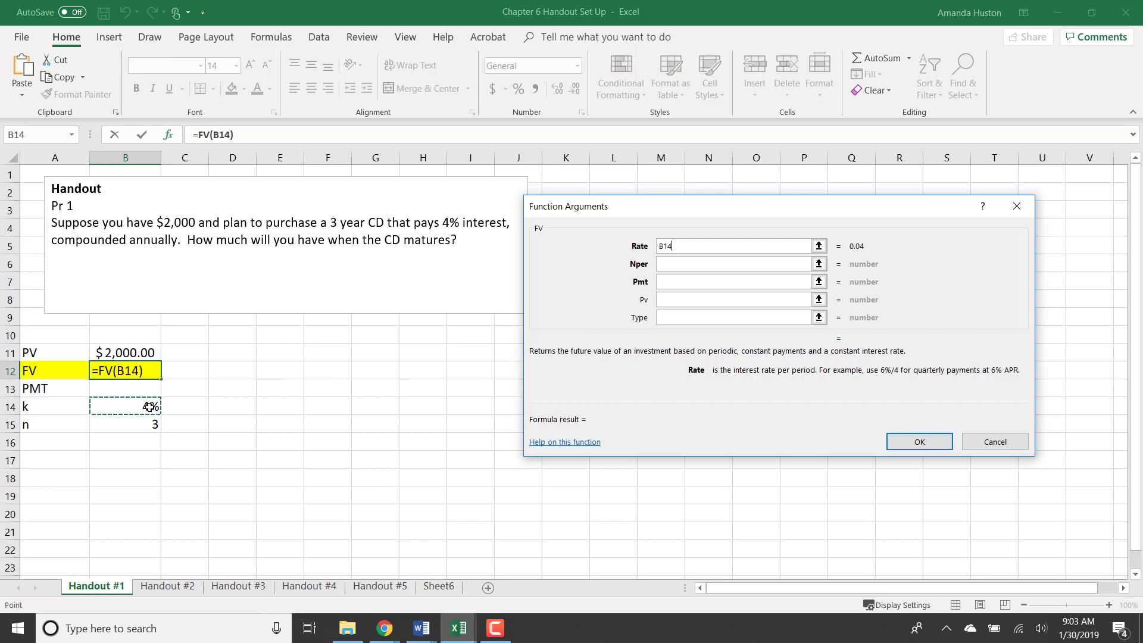
pyautogui.click(671, 264)
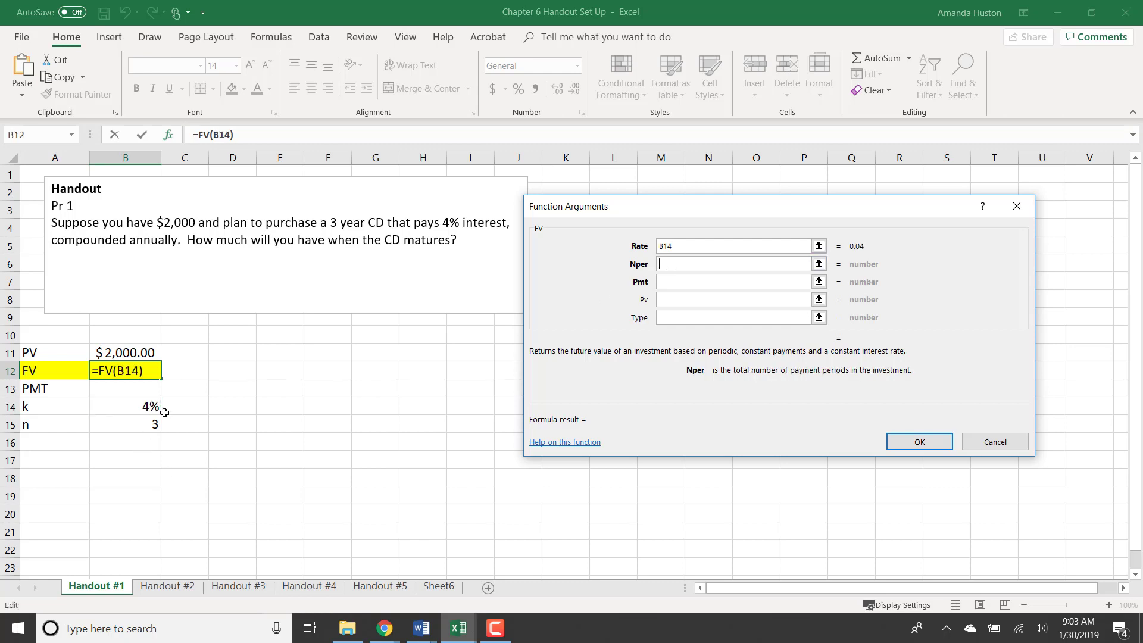
pyautogui.click(141, 428)
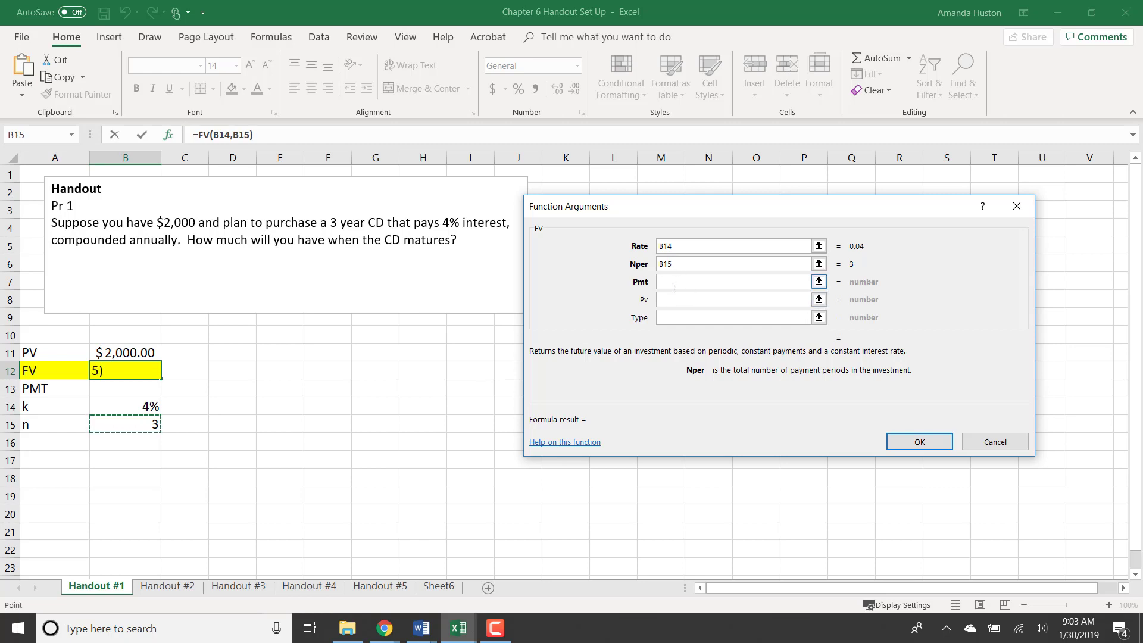
pyautogui.click(673, 301)
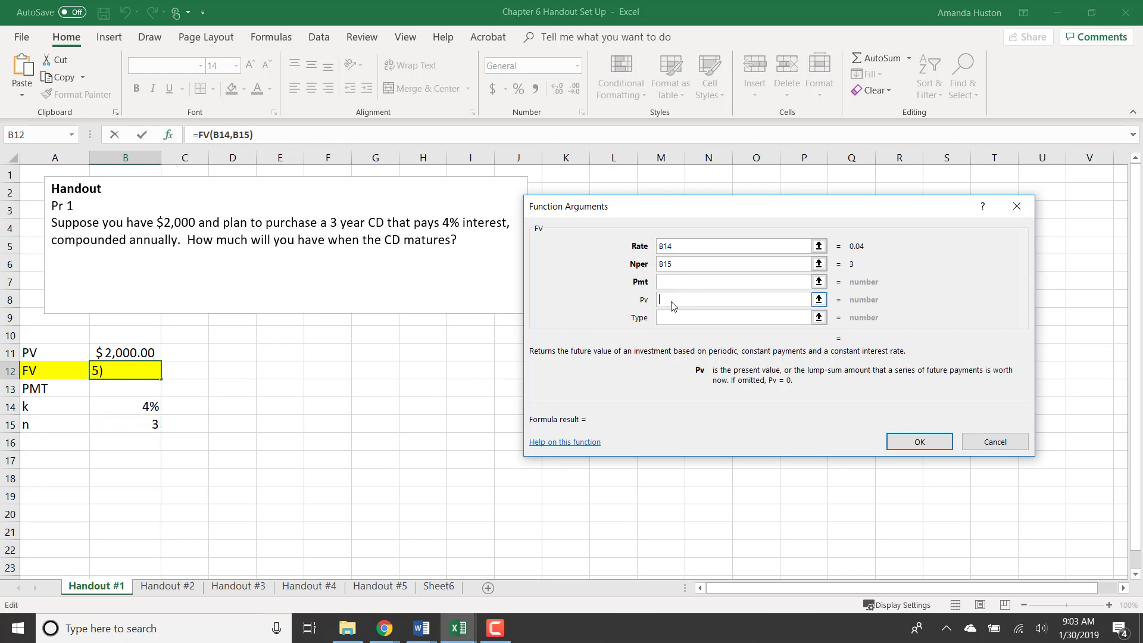
pyautogui.write('-')
pyautogui.click(117, 358)
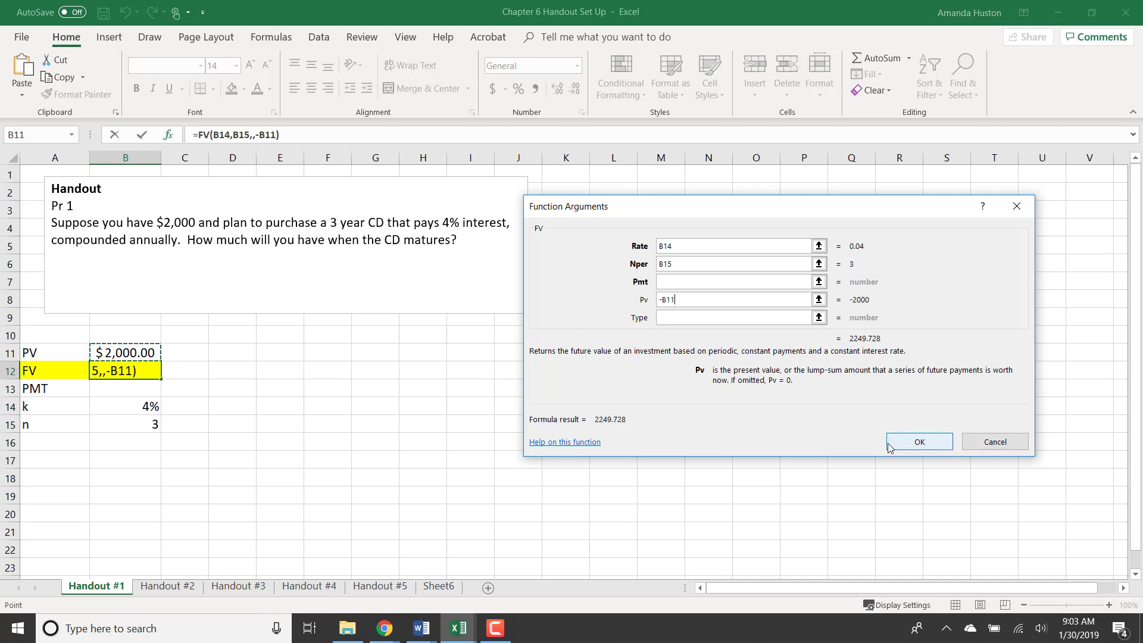
pyautogui.click(908, 446)
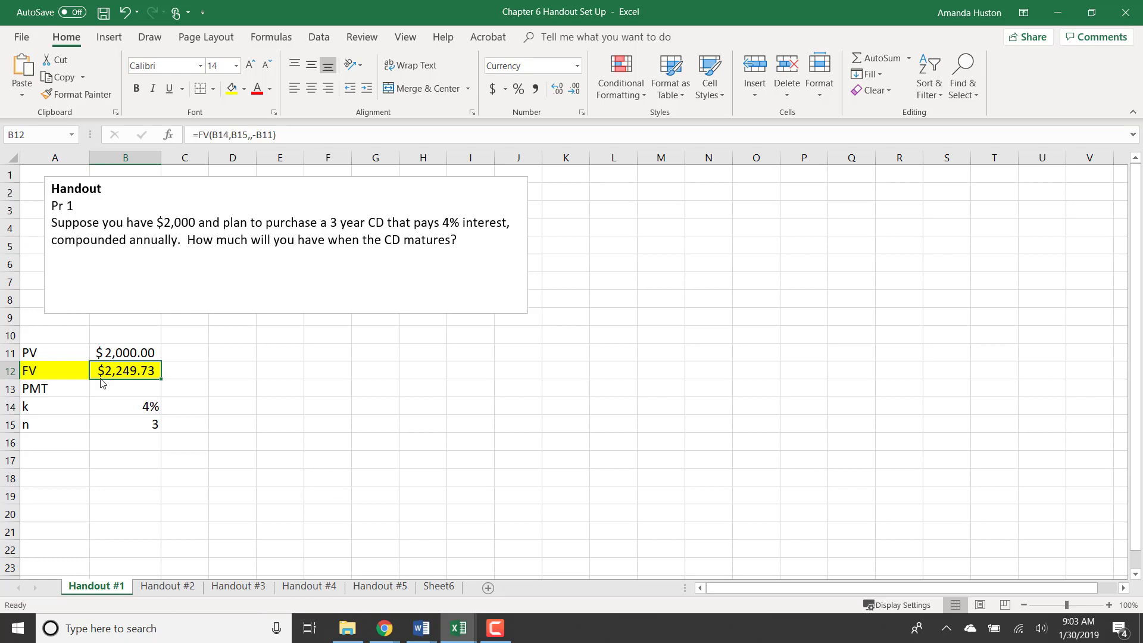
# - On the Handout #2 sheet, enter the labels PV, FV, PMT, k and n down cells A11:A15
pyautogui.click(173, 588)
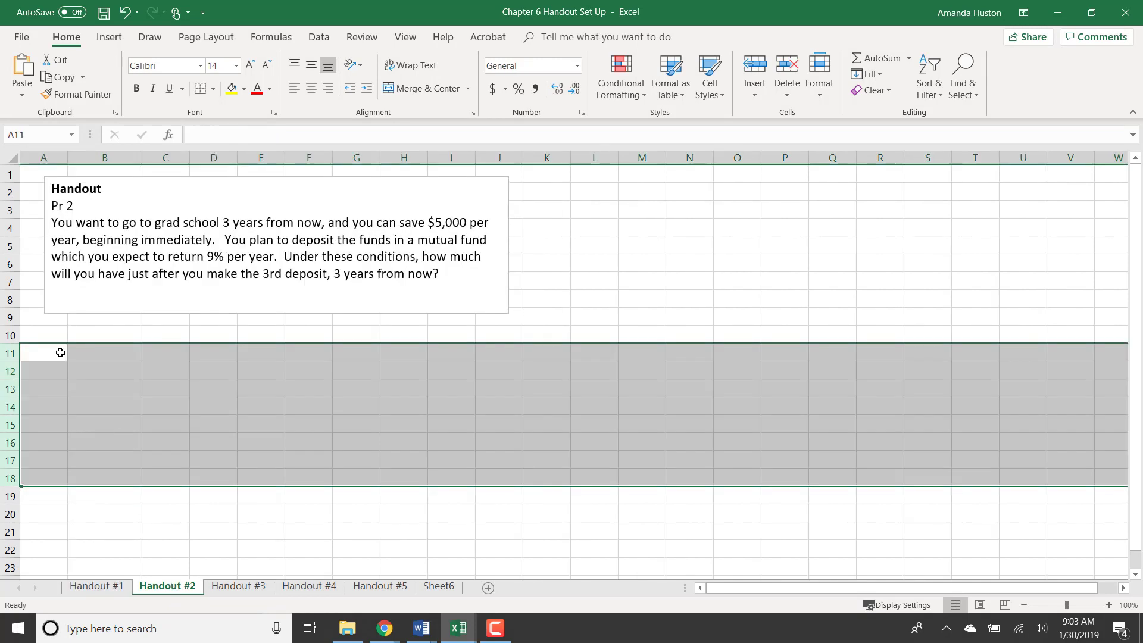
pyautogui.click(60, 353)
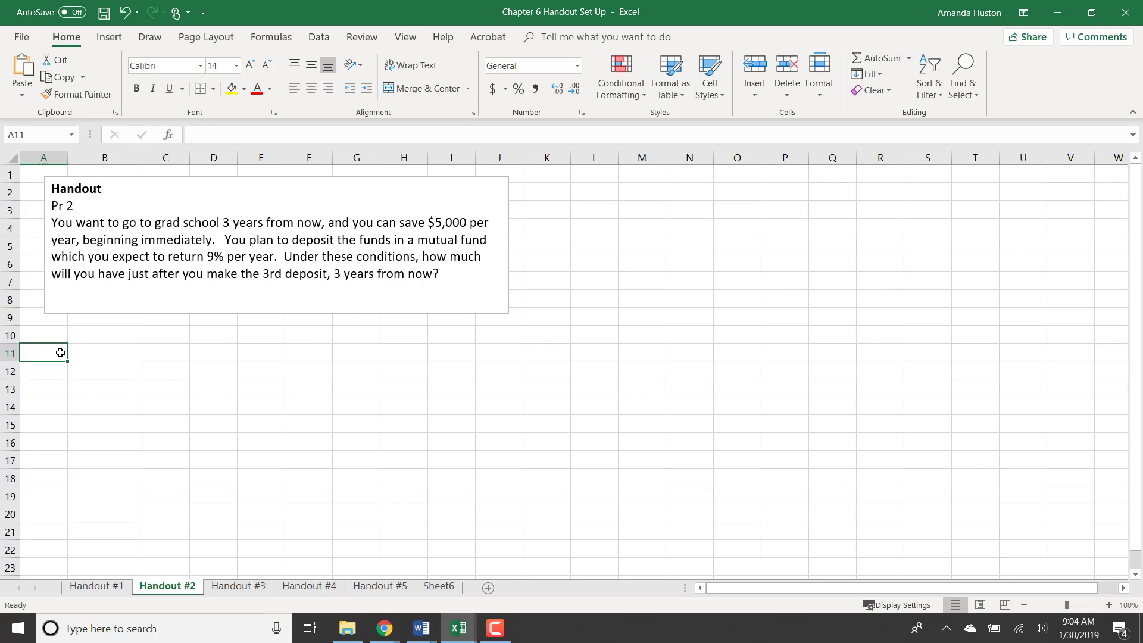
pyautogui.write('PV')
pyautogui.press('Return')
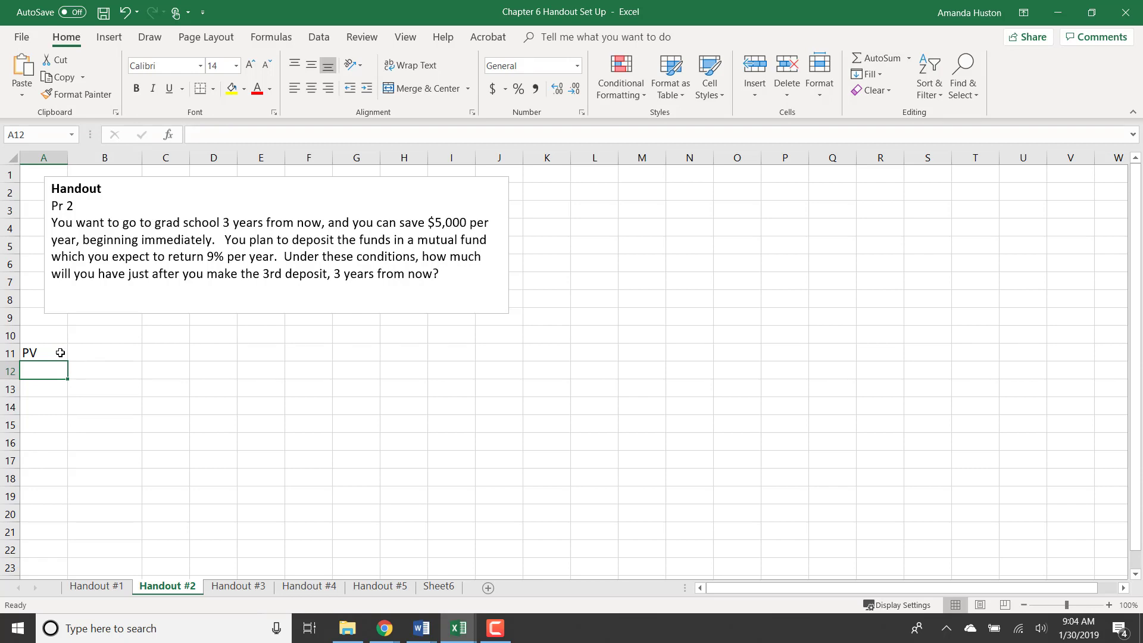
pyautogui.write('FV')
pyautogui.press('Return')
pyautogui.write('P')
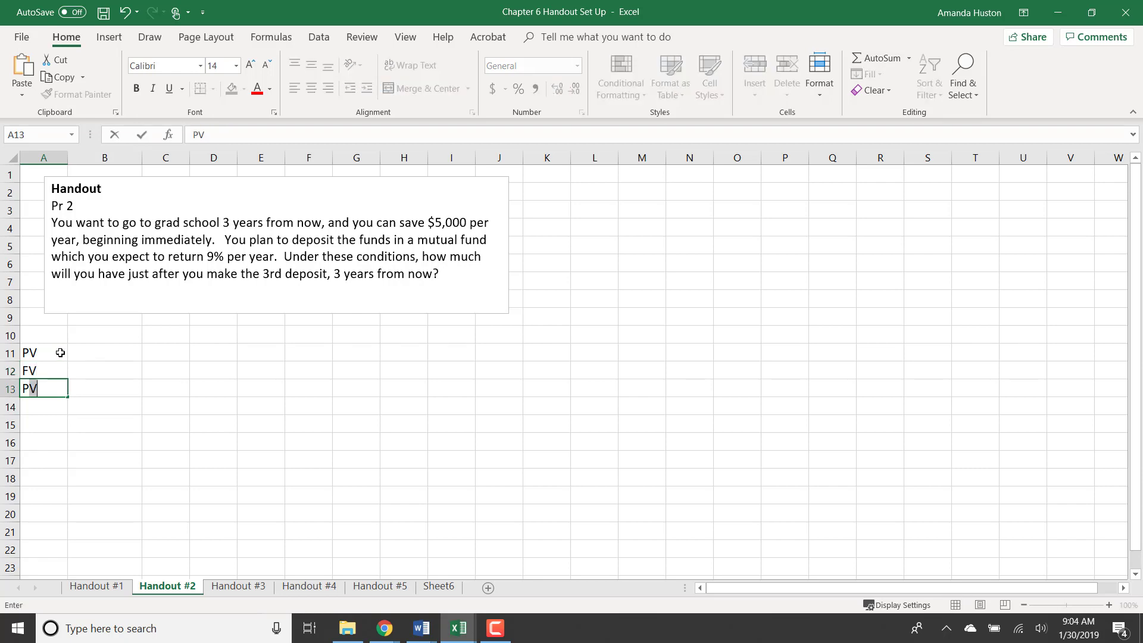
pyautogui.write('MT')
pyautogui.press('Return')
pyautogui.write('k')
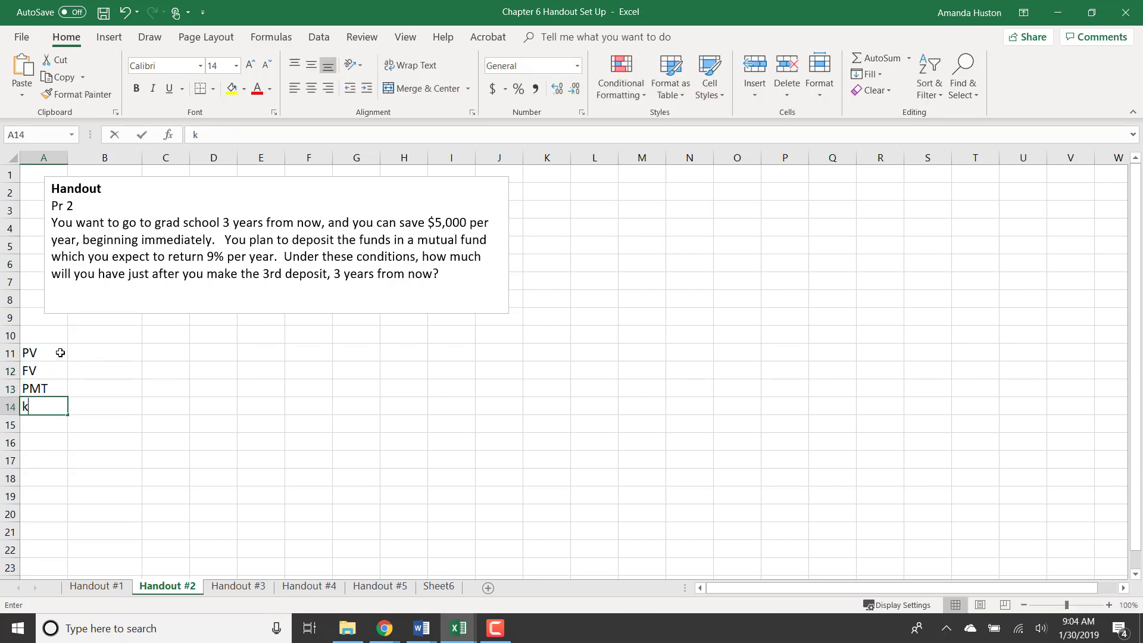
pyautogui.press('Return')
pyautogui.write('n')
pyautogui.press('Tab')
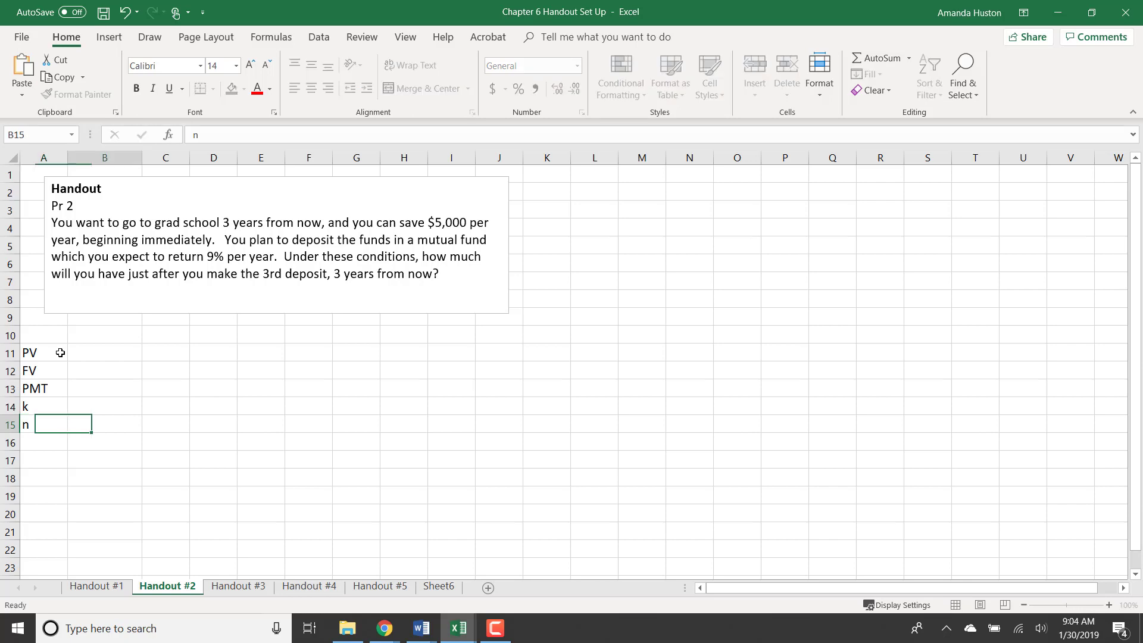
# - Enter 5000 for PMT in B13 and apply the Accounting number format with two decimals to the cell
pyautogui.click(102, 358)
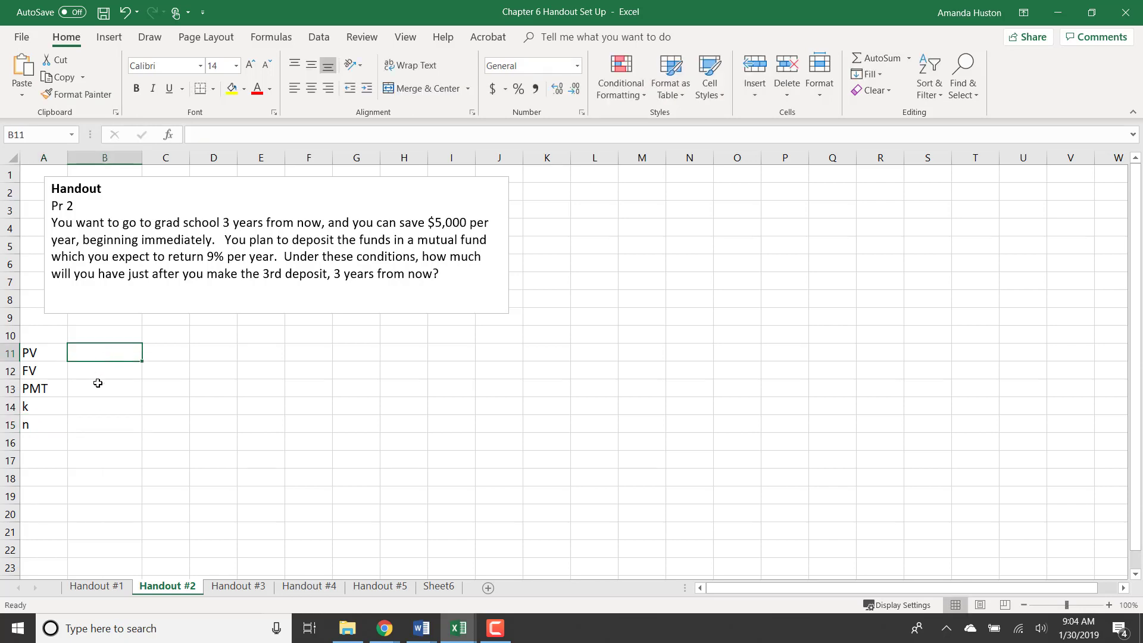
pyautogui.click(97, 385)
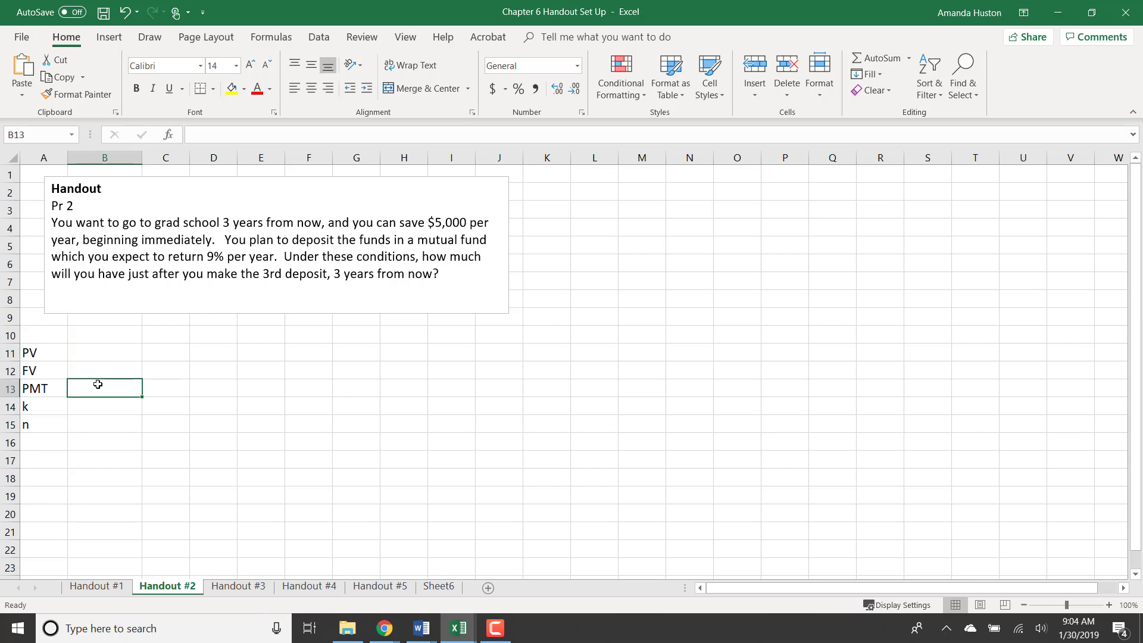
pyautogui.write('5000')
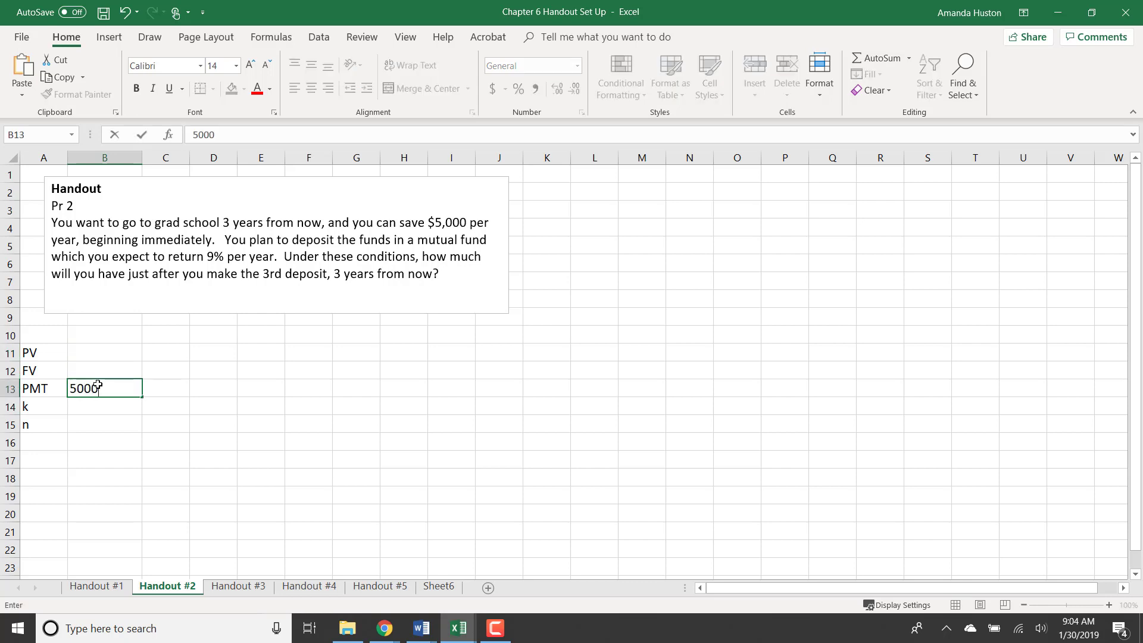
pyautogui.press('Return')
pyautogui.click(98, 385)
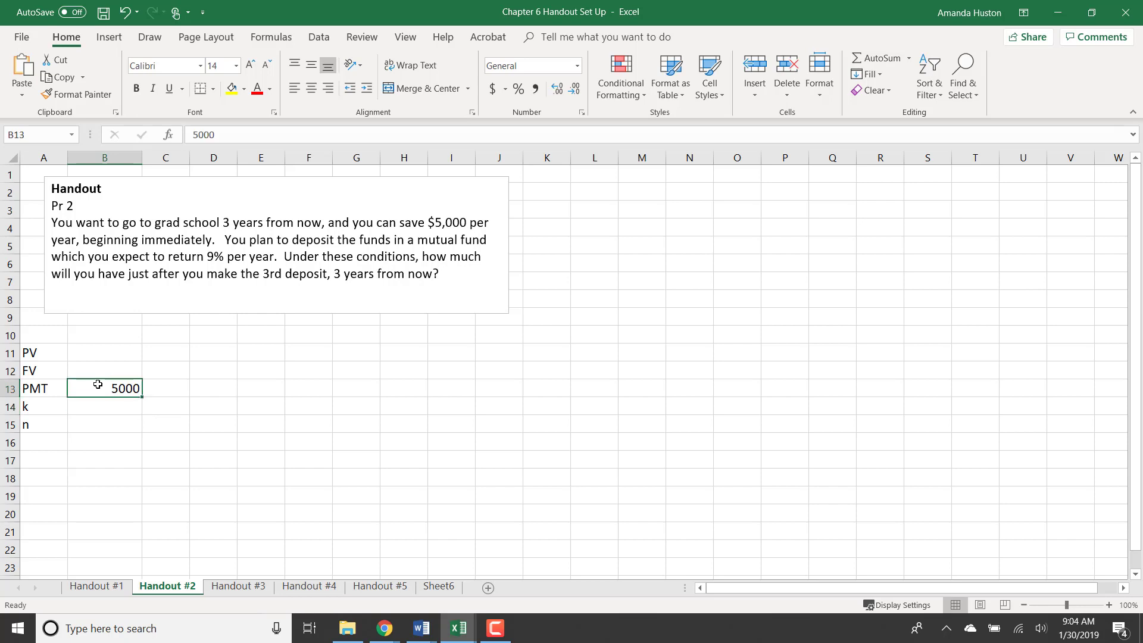
pyautogui.click(502, 89)
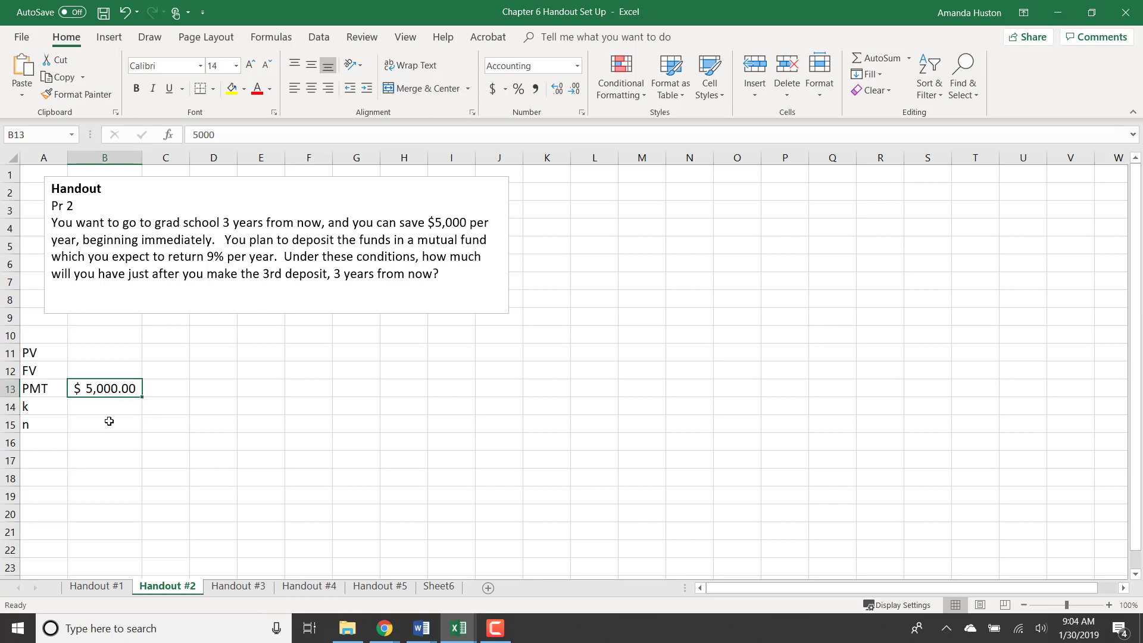
# - Enter 9% for k in B14 and 3 for n in B15
pyautogui.click(108, 402)
pyautogui.write('9%')
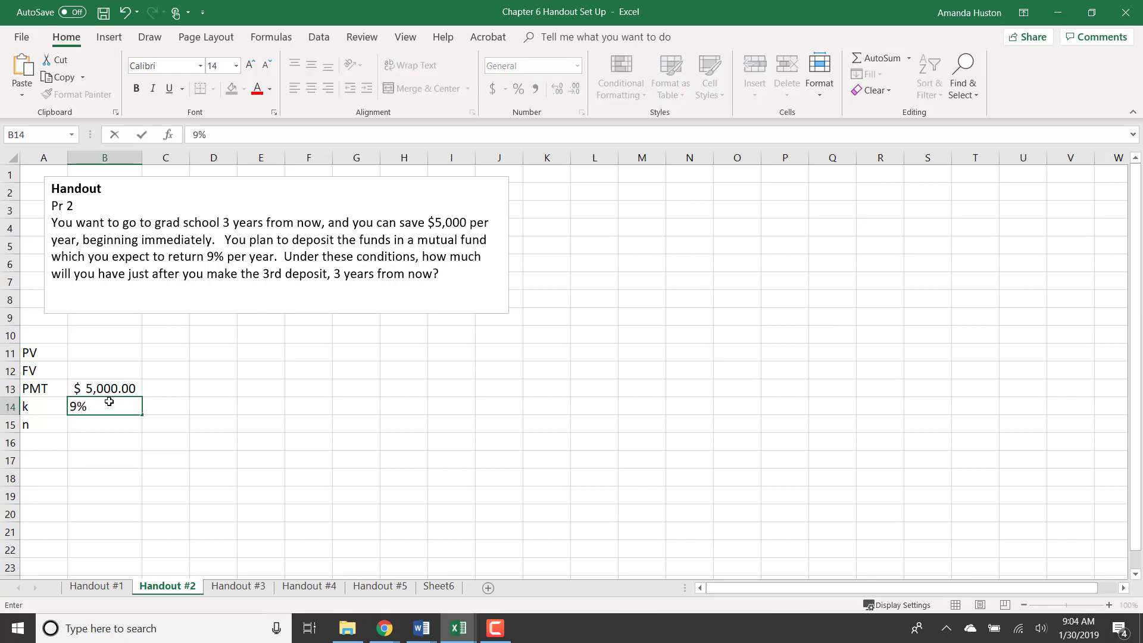
pyautogui.press('Return')
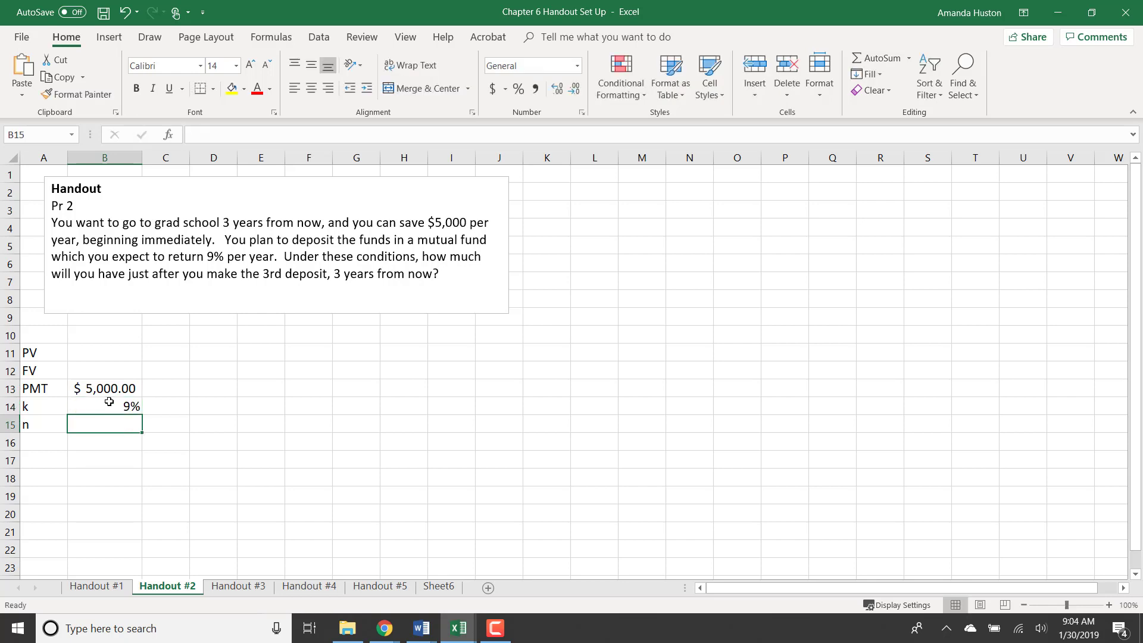
pyautogui.write('3')
pyautogui.press('Return')
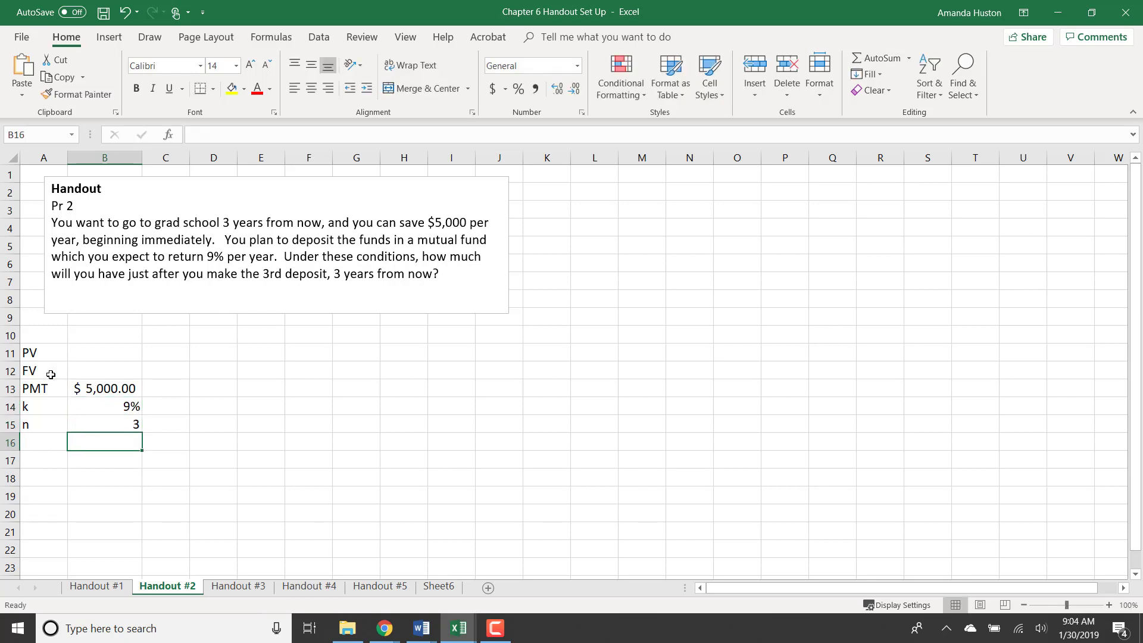
pyautogui.moveTo(50, 375); pyautogui.dragTo(59, 569)
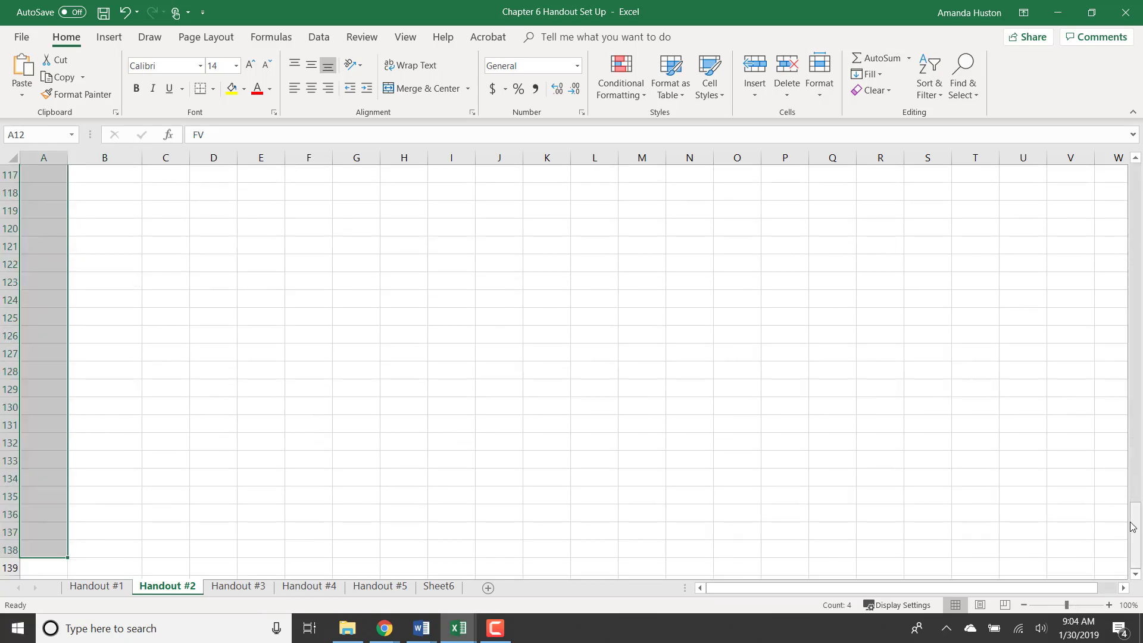
pyautogui.moveTo(1134, 527); pyautogui.dragTo(1136, 337)
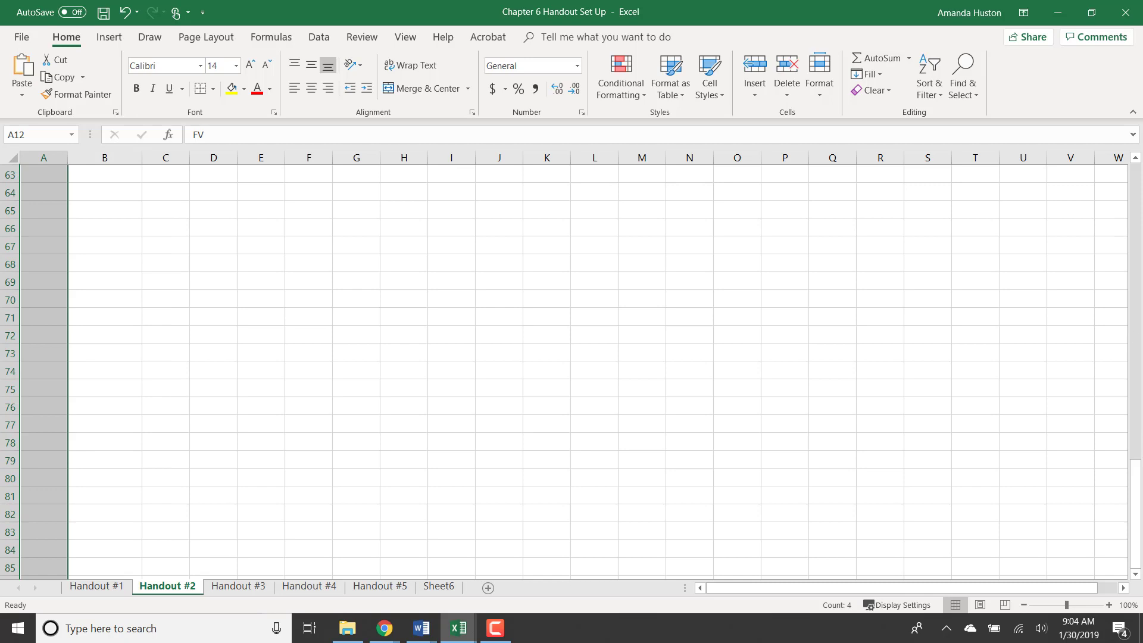
pyautogui.click(1135, 174)
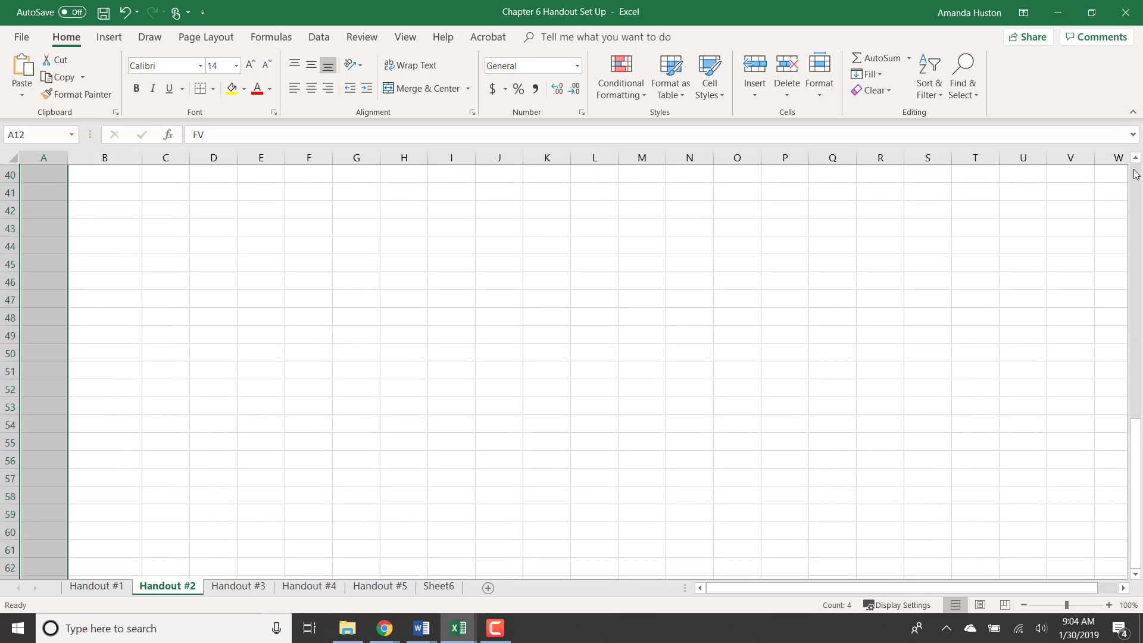
# - Highlight the FV label and its value cell, A12:B12, with yellow fill on the Handout #2 sheet
pyautogui.click(113, 375)
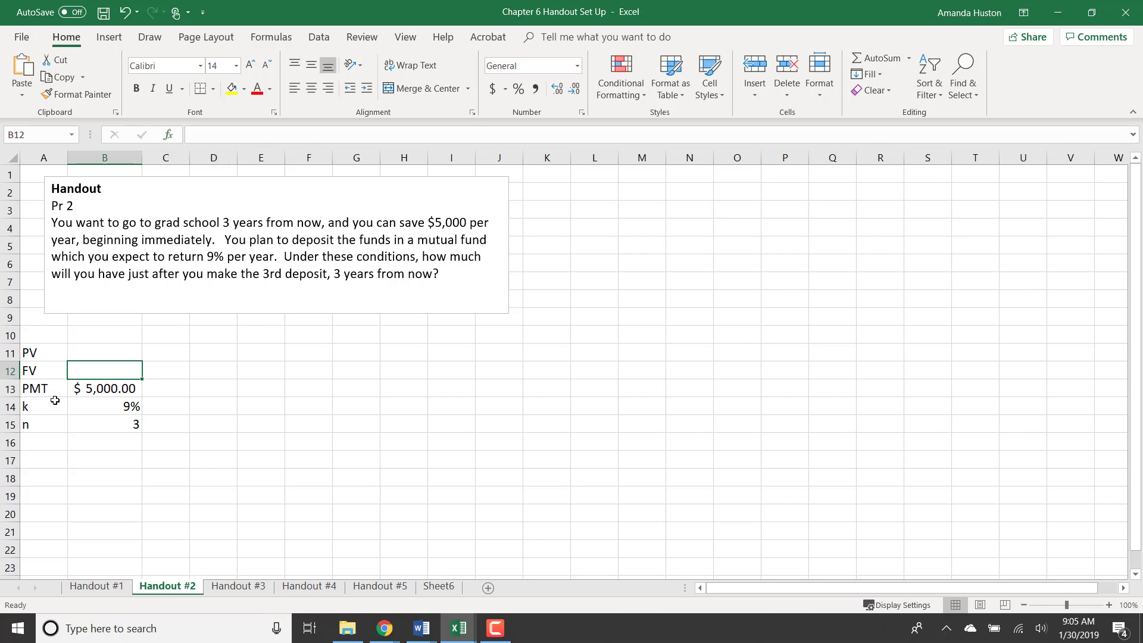
pyautogui.moveTo(41, 372); pyautogui.dragTo(116, 368)
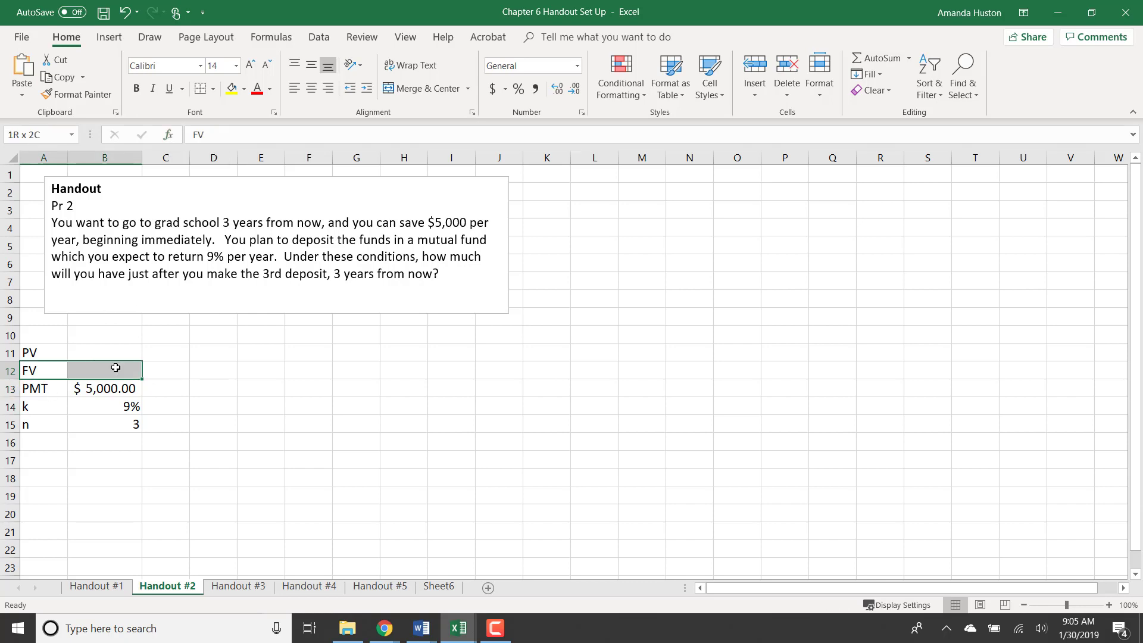
pyautogui.click(232, 88)
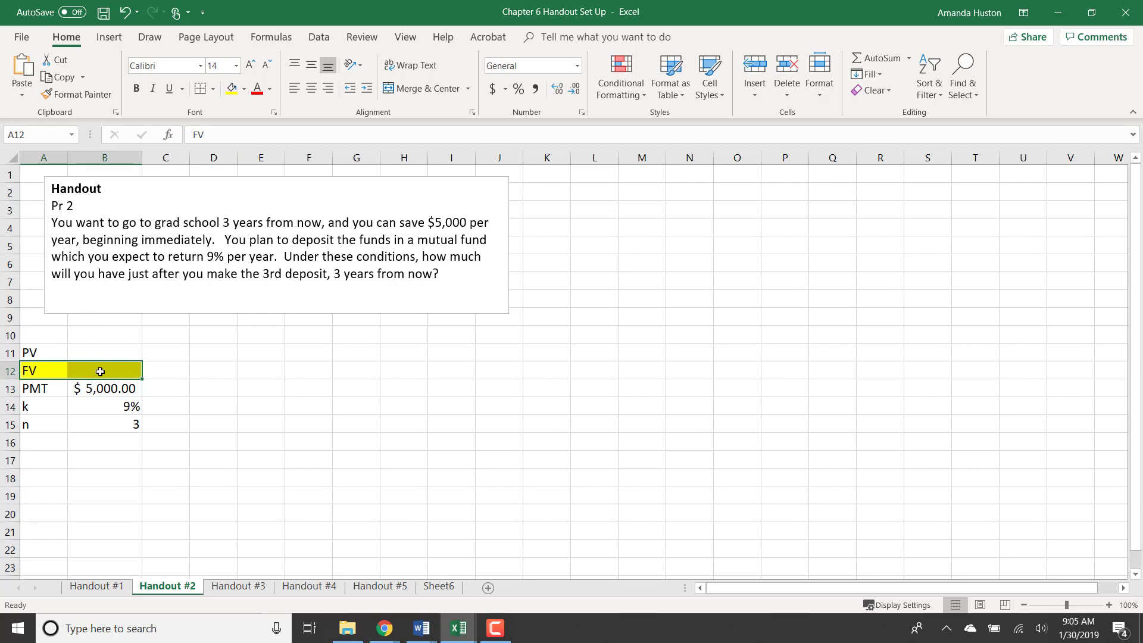
# - Insert the FV function in B12 from the most recently used functions
pyautogui.click(100, 368)
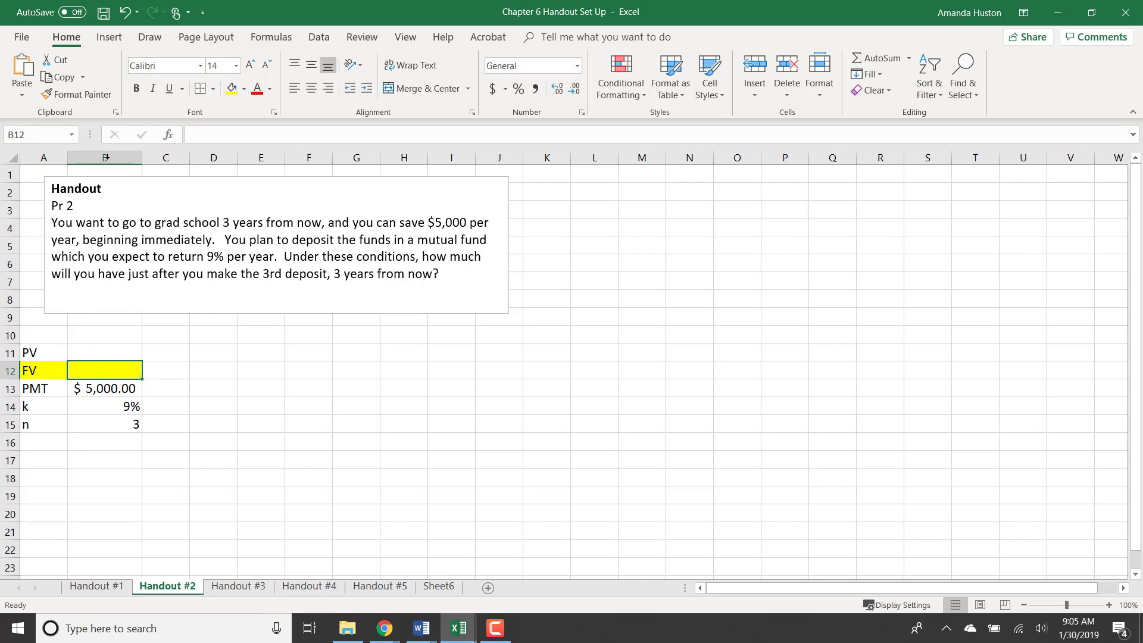
pyautogui.click(168, 138)
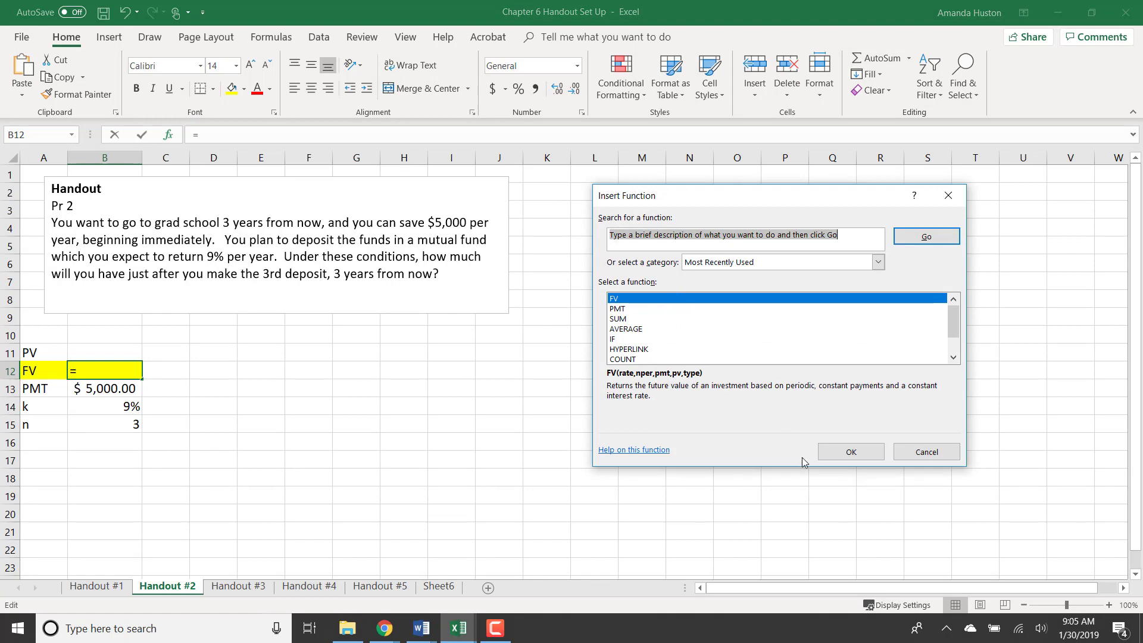
pyautogui.click(844, 449)
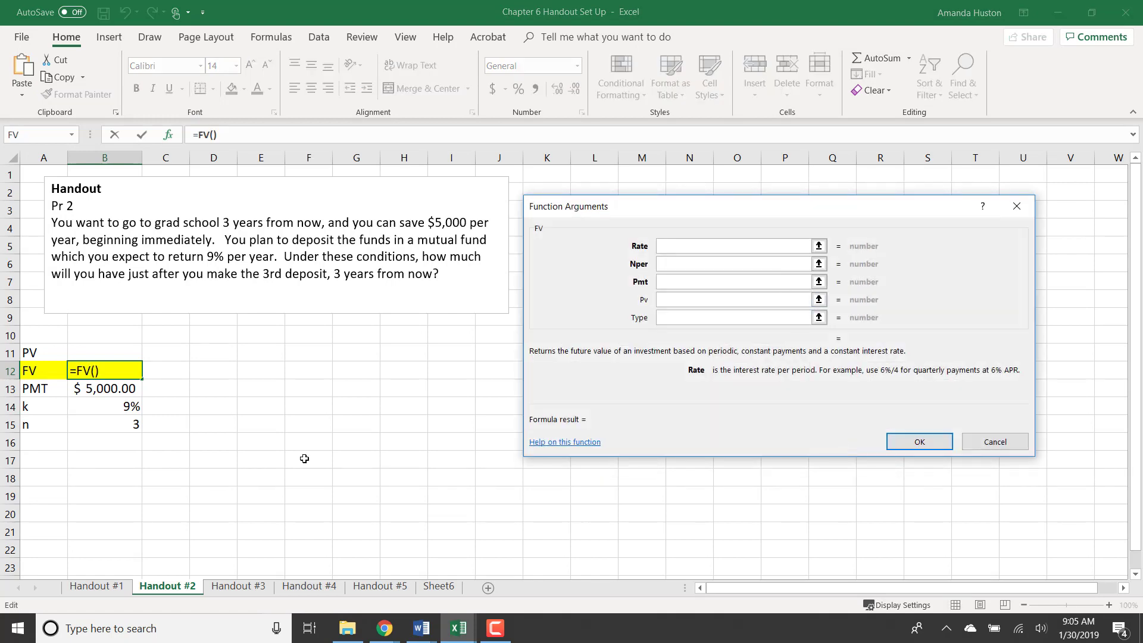
# - Set the FV arguments to Rate B14, Nper B15, Pmt -B13 and Type 1, leaving Pv empty, and accept the formula
pyautogui.click(125, 409)
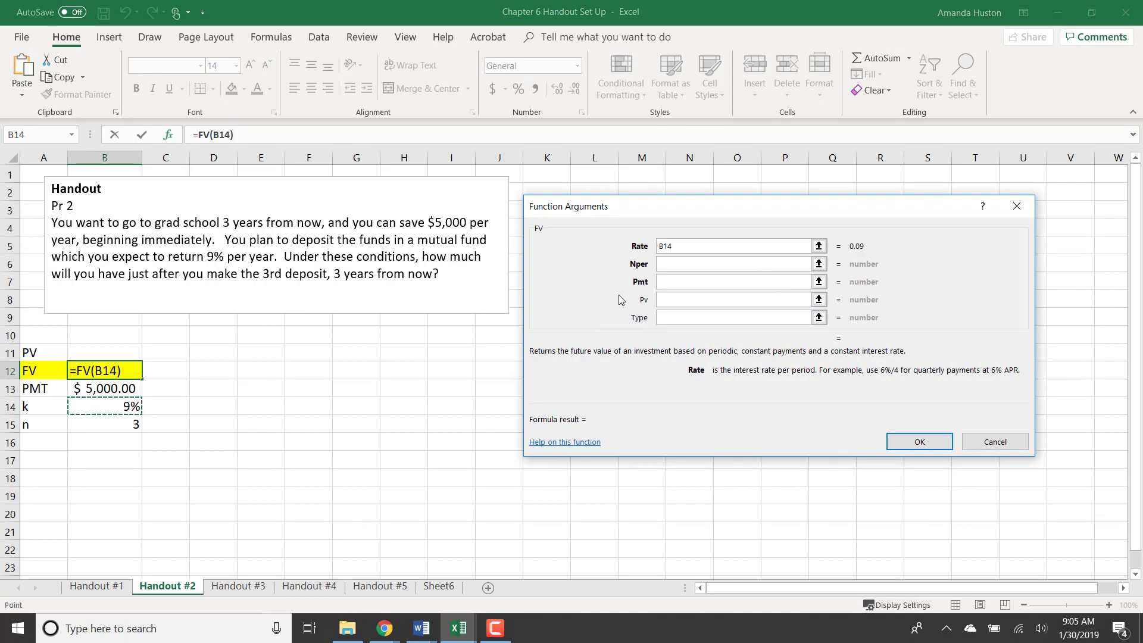
pyautogui.click(691, 265)
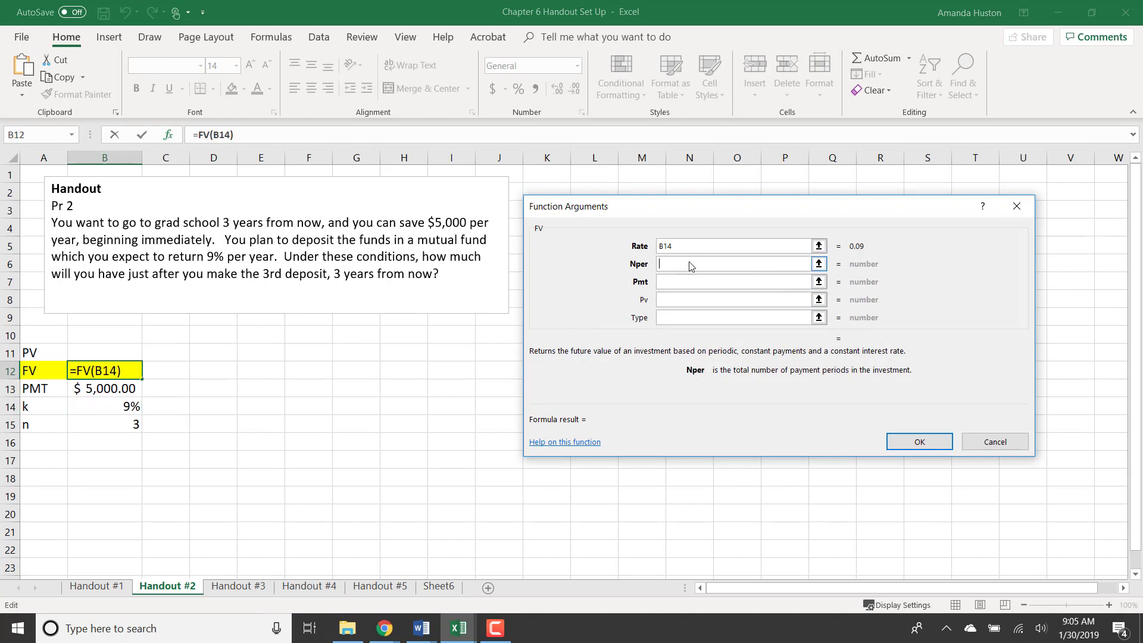
pyautogui.click(126, 421)
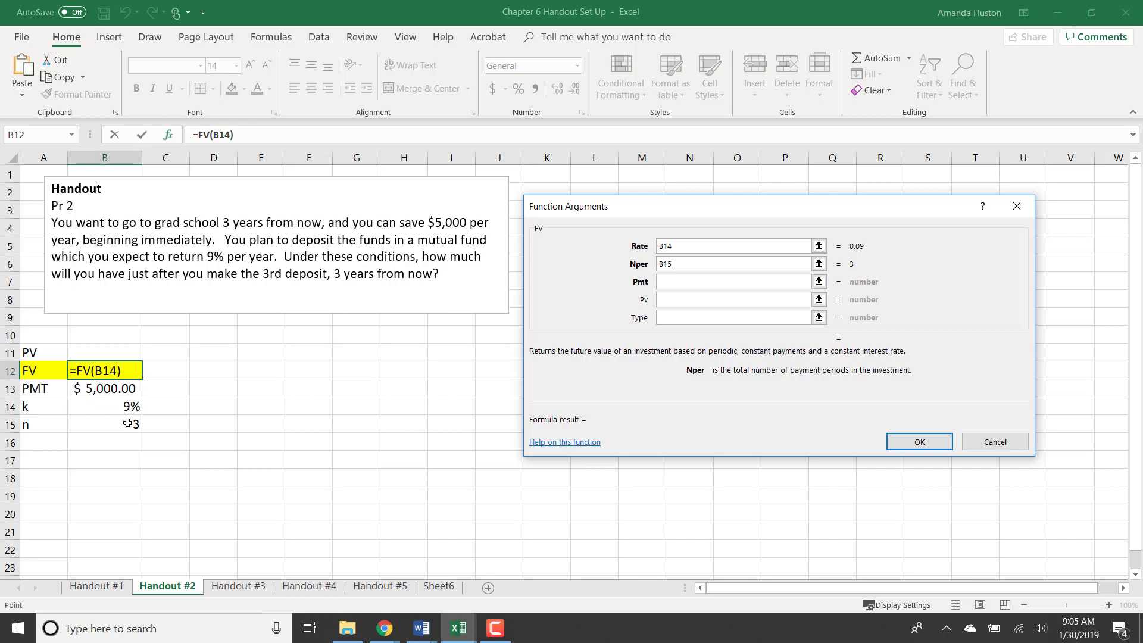
pyautogui.click(676, 283)
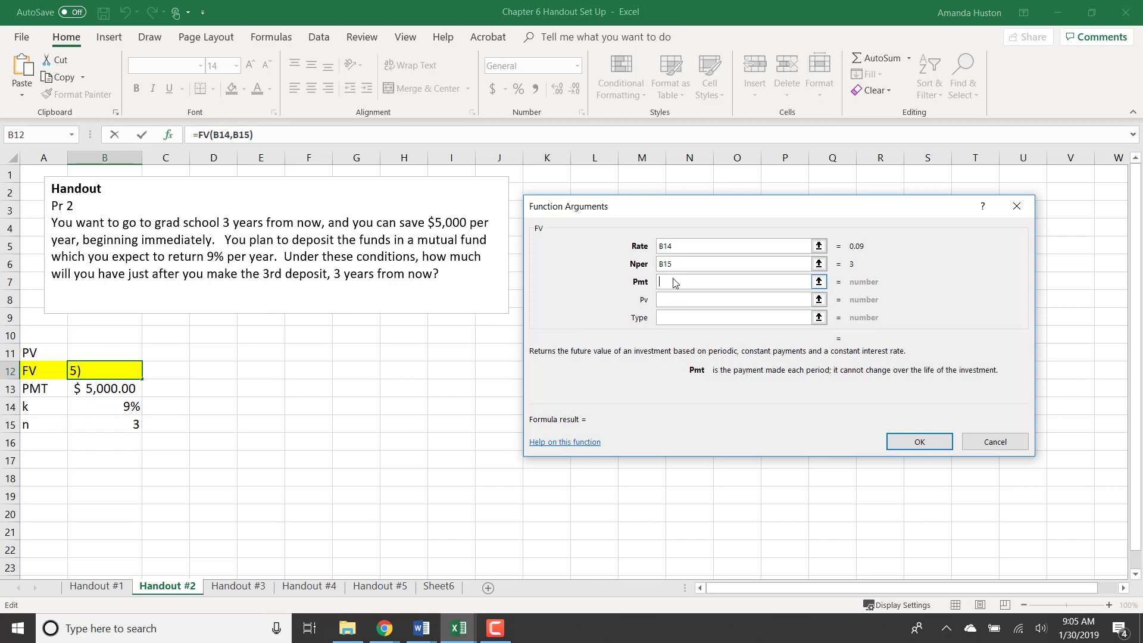
pyautogui.write('-')
pyautogui.click(134, 389)
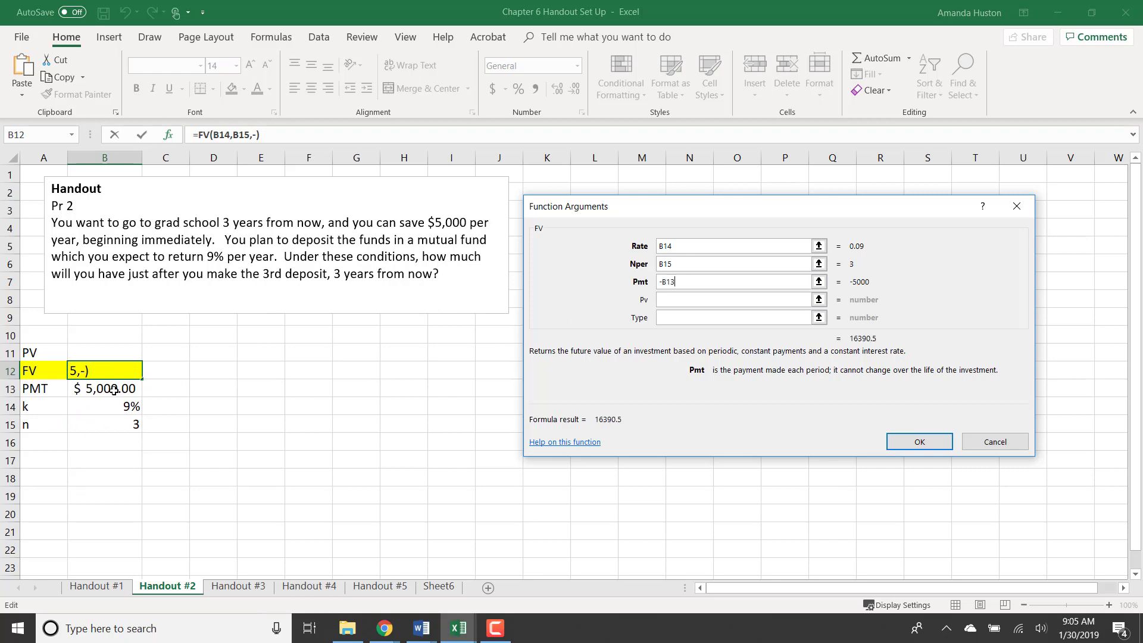
pyautogui.click(687, 321)
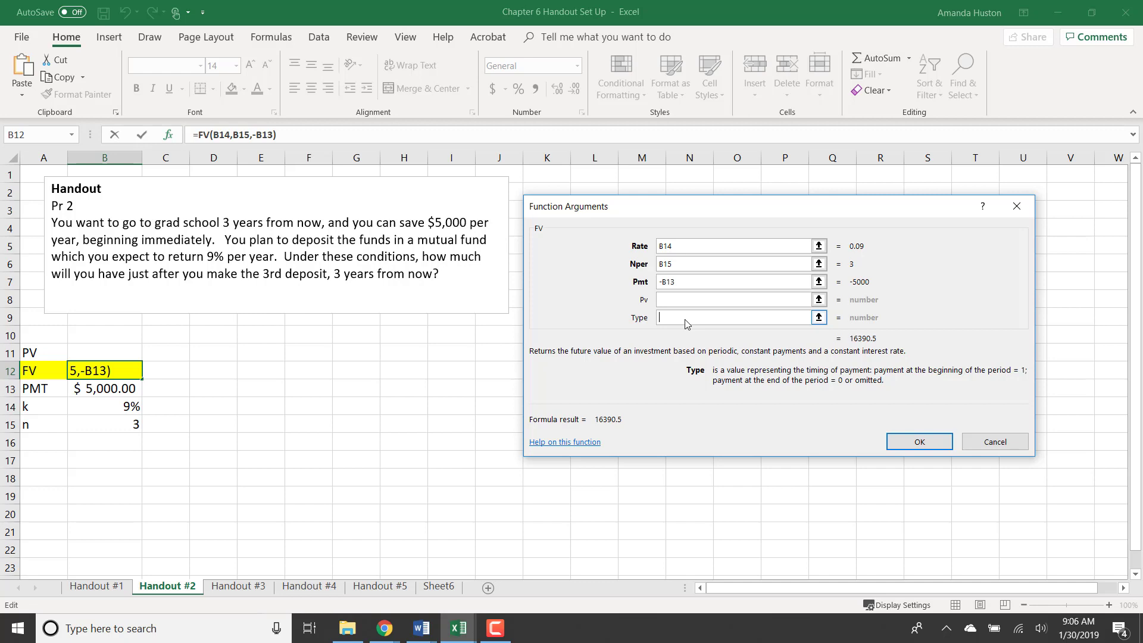
pyautogui.write('1')
pyautogui.click(905, 443)
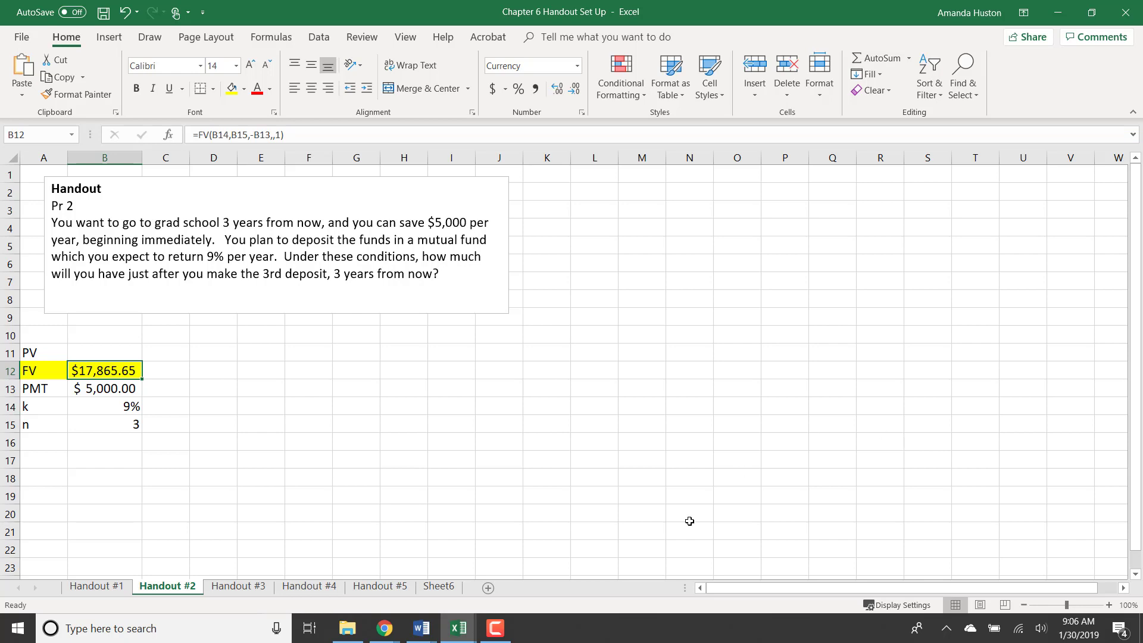
# - On the Handout #3 sheet, enter the labels PV, FV, PMT, k and n in cells A11 to A15
pyautogui.click(249, 585)
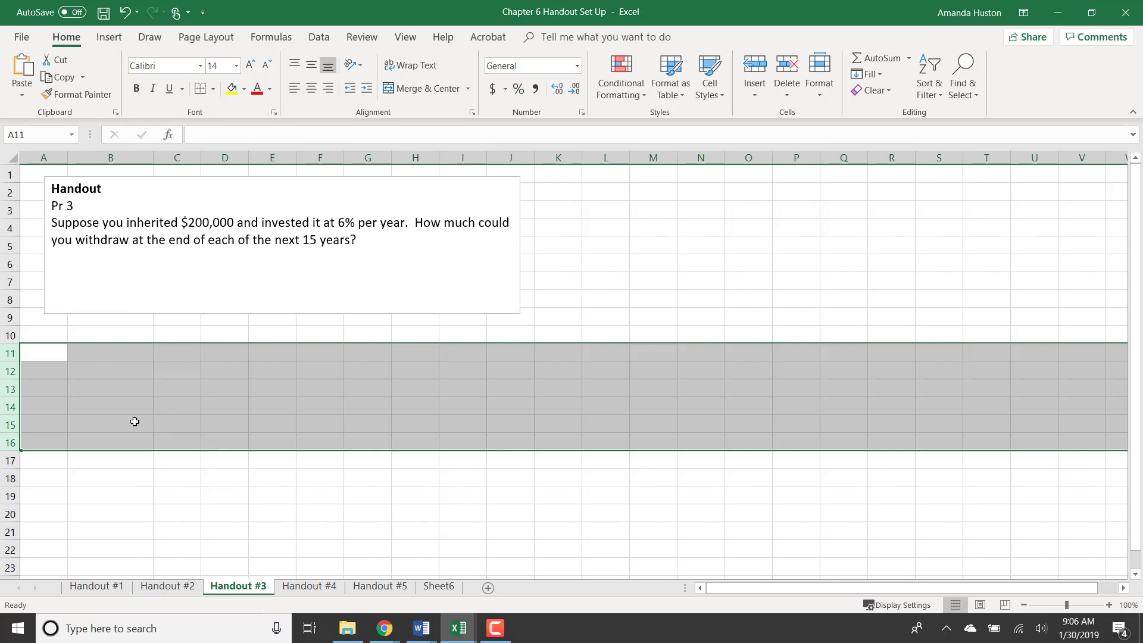
pyautogui.click(53, 377)
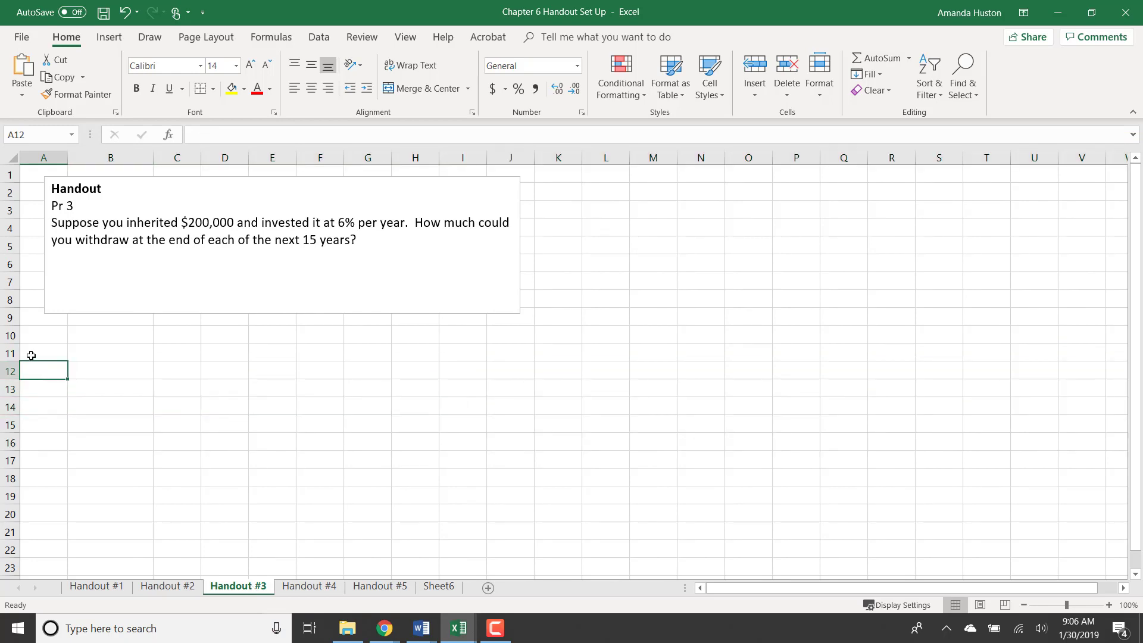
pyautogui.click(35, 357)
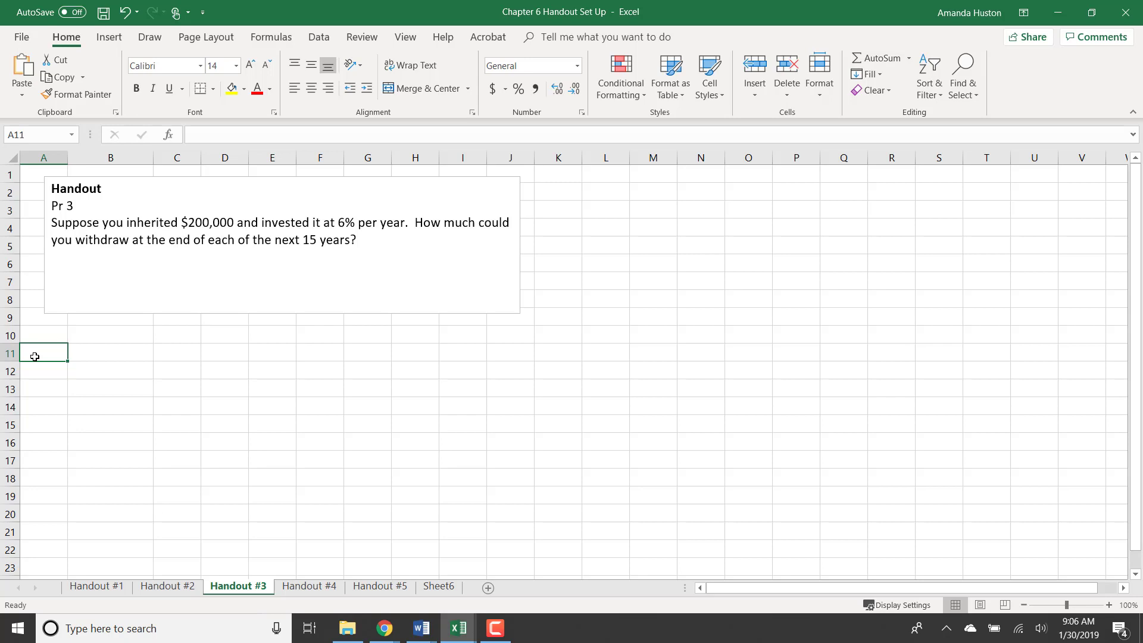
pyautogui.write('PV')
pyautogui.press('Return')
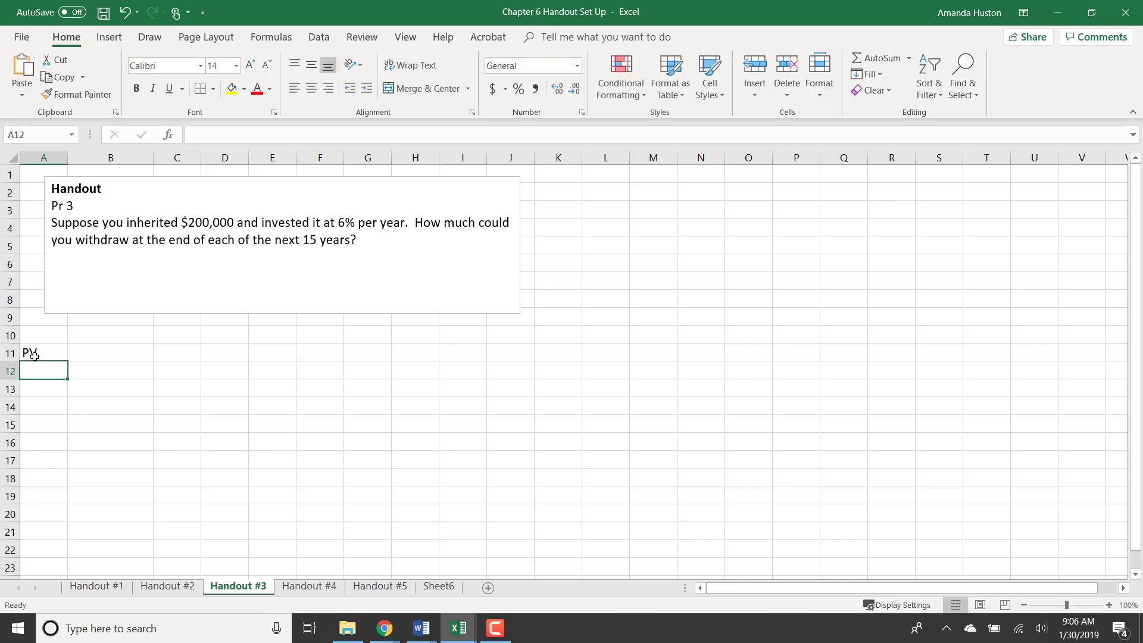
pyautogui.write('FV')
pyautogui.press('Return')
pyautogui.write('PMT')
pyautogui.press('Return')
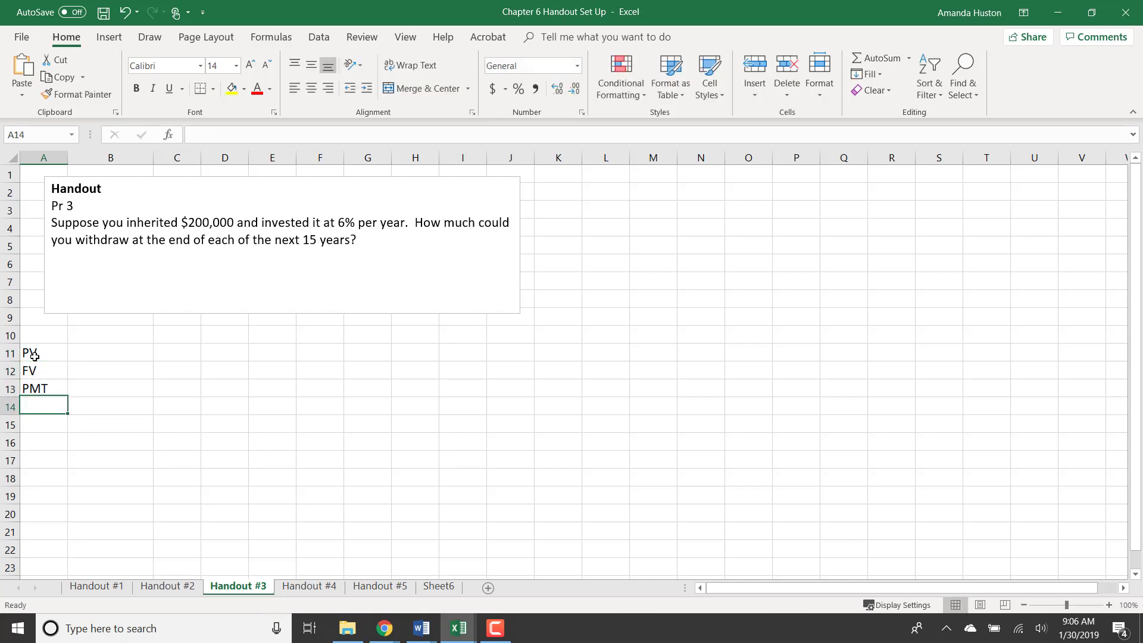
pyautogui.write('k')
pyautogui.press('Return')
pyautogui.write('n')
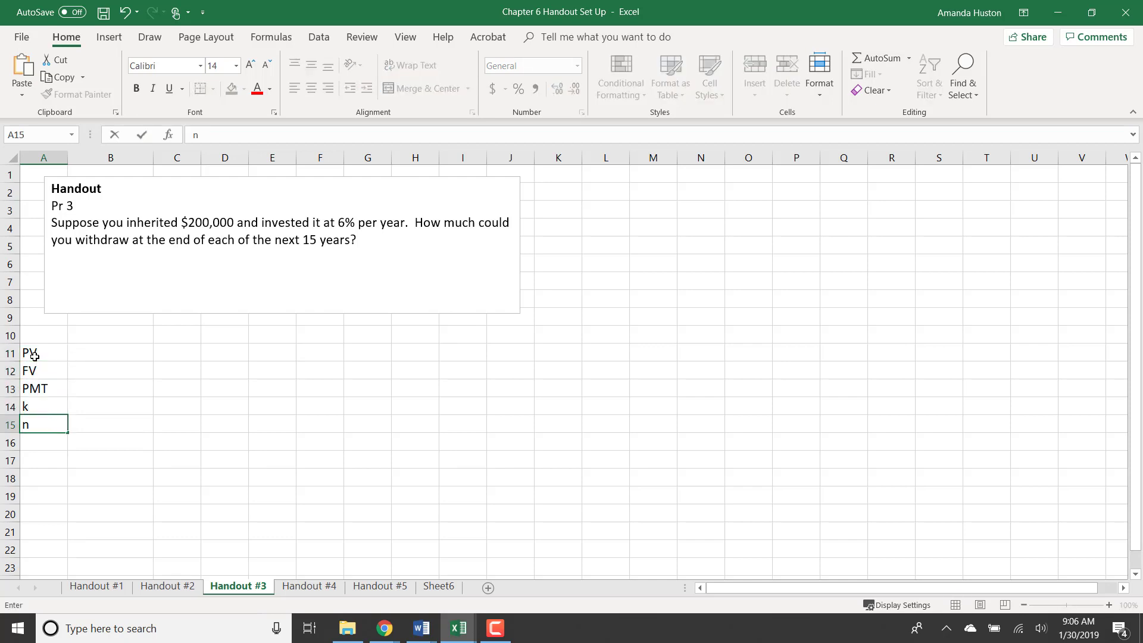
# - Enter 200000 as the PV in B11 and apply the dollar Accounting number format to it
pyautogui.click(122, 349)
pyautogui.write('2000')
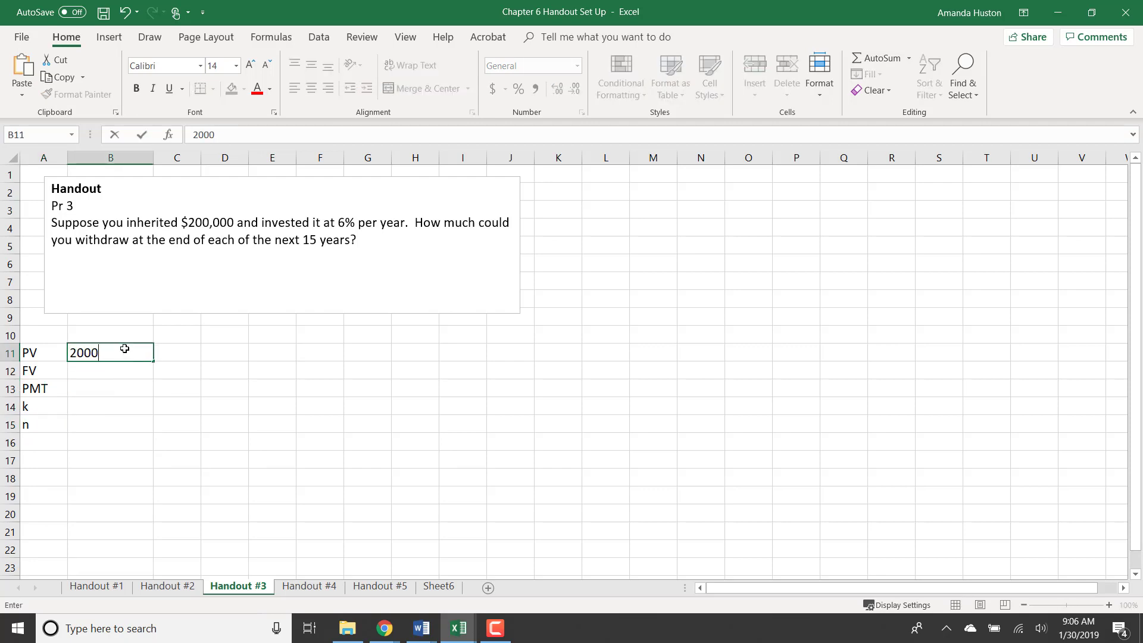
pyautogui.write('00')
pyautogui.press('Return')
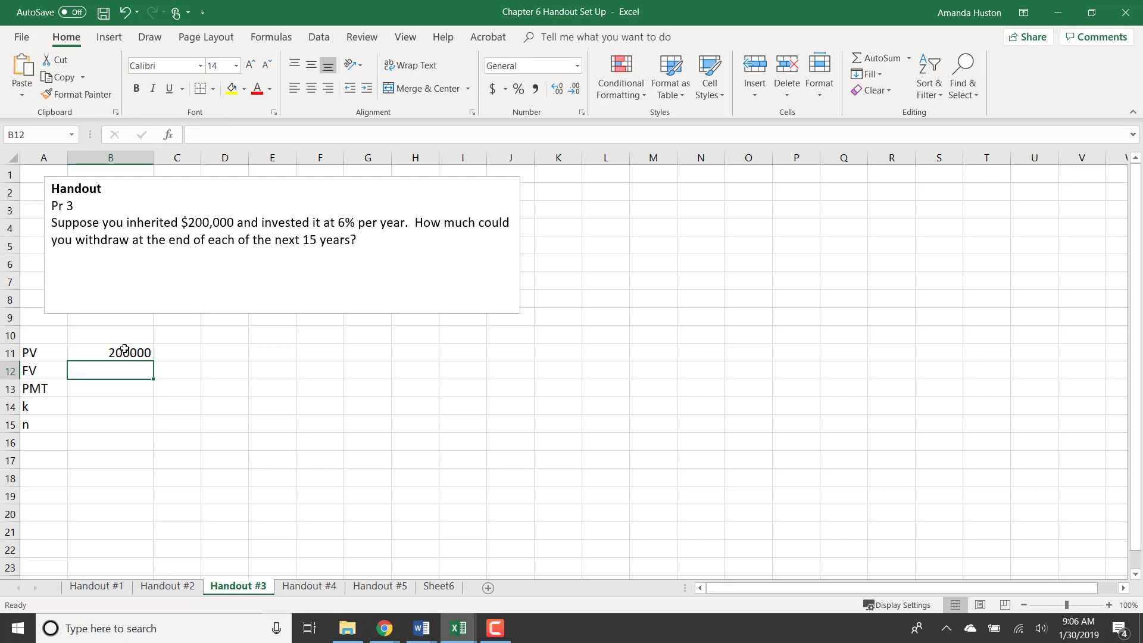
pyautogui.click(124, 350)
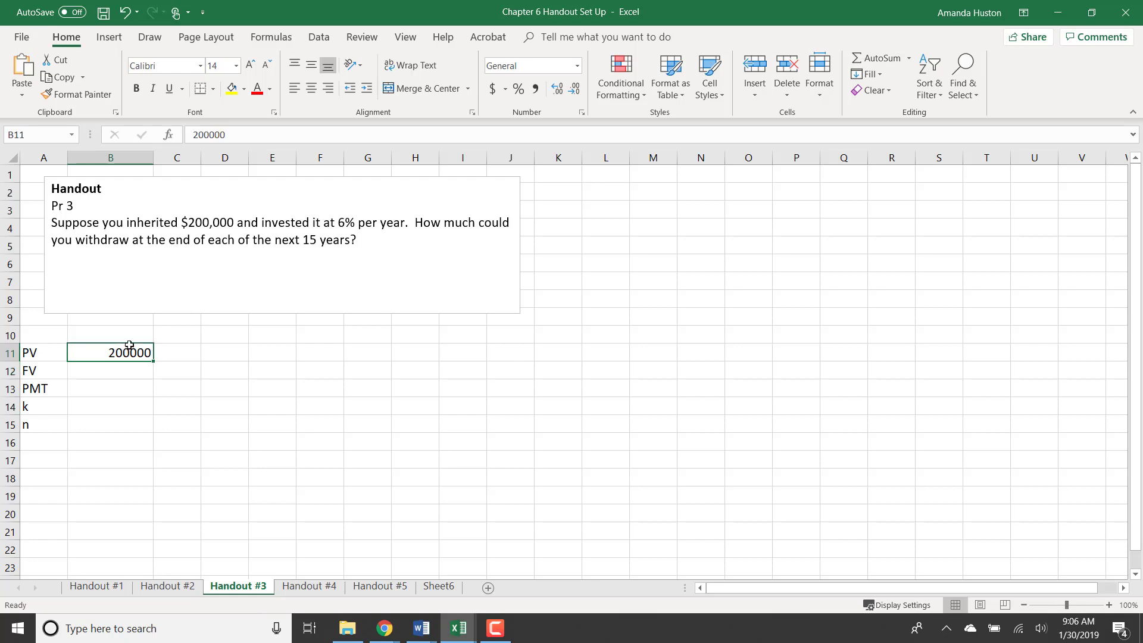
pyautogui.click(493, 89)
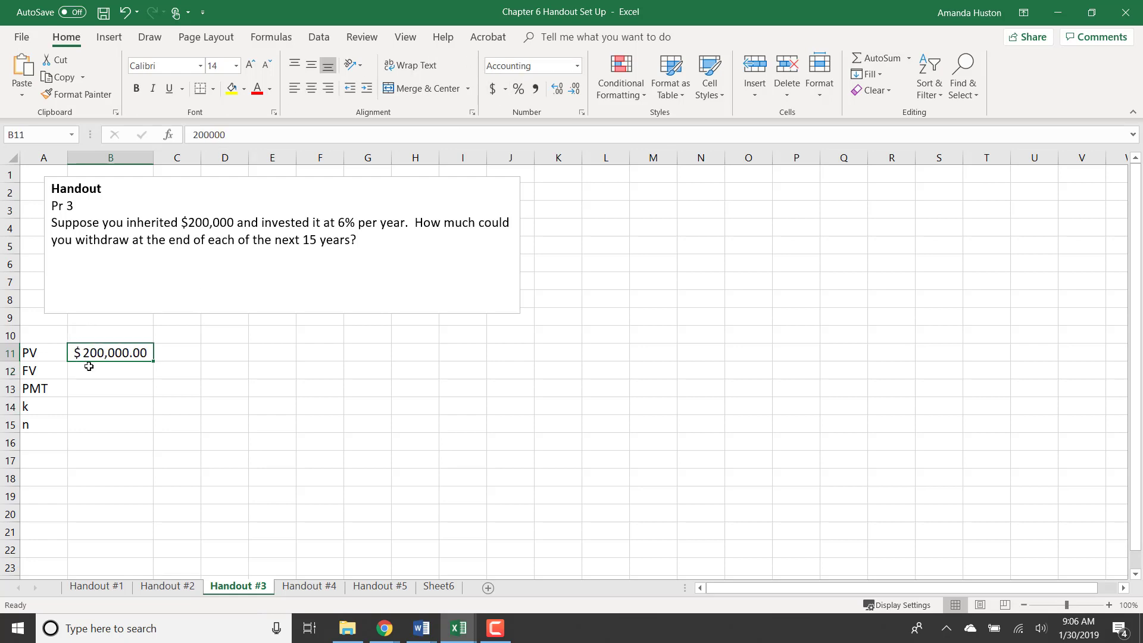
# - Enter 6% for k in B14 and 15 for n in B15
pyautogui.click(90, 409)
pyautogui.write('6%')
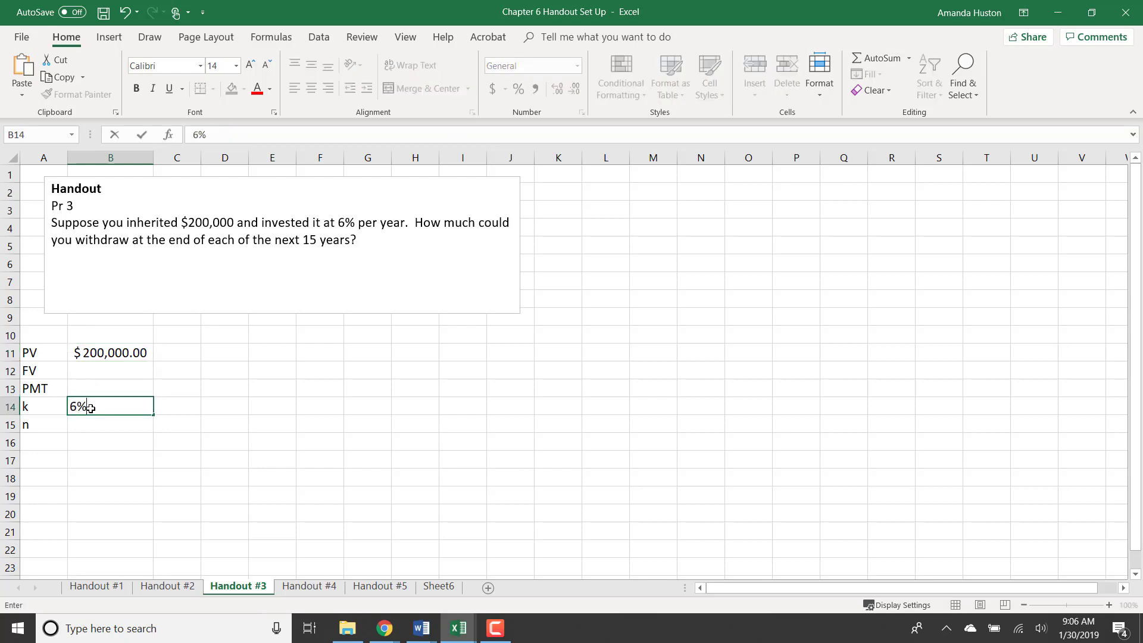
pyautogui.press('Return')
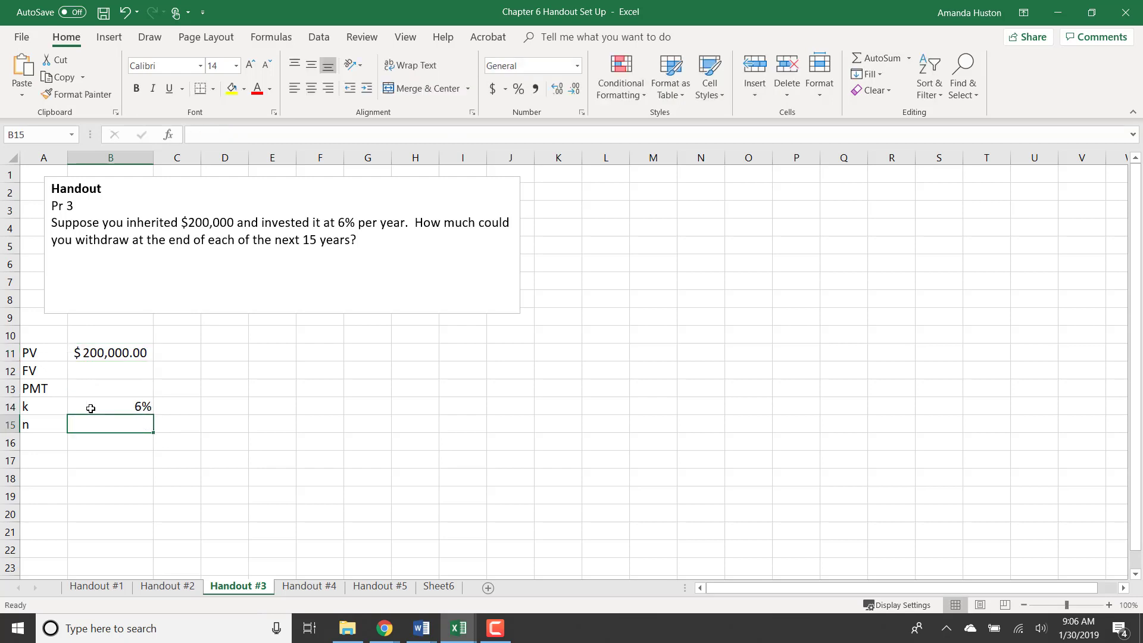
pyautogui.write('15')
pyautogui.press('Return')
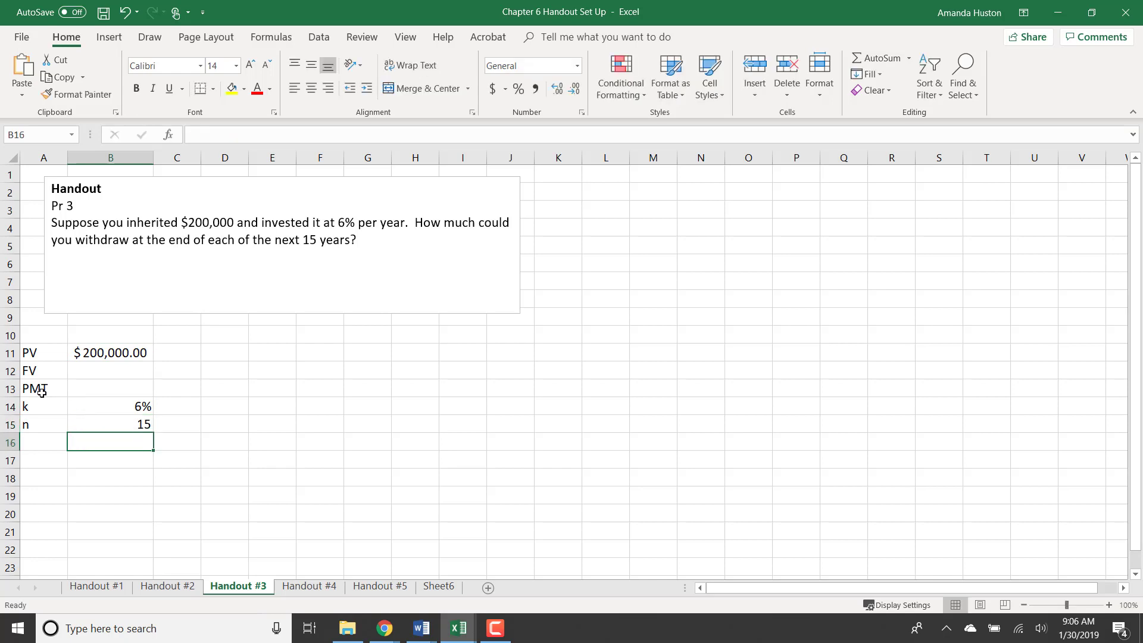
# - Highlight the PMT label and its value cell, A13:B13, with yellow fill on the Handout #3 sheet
pyautogui.moveTo(42, 392); pyautogui.dragTo(103, 373)
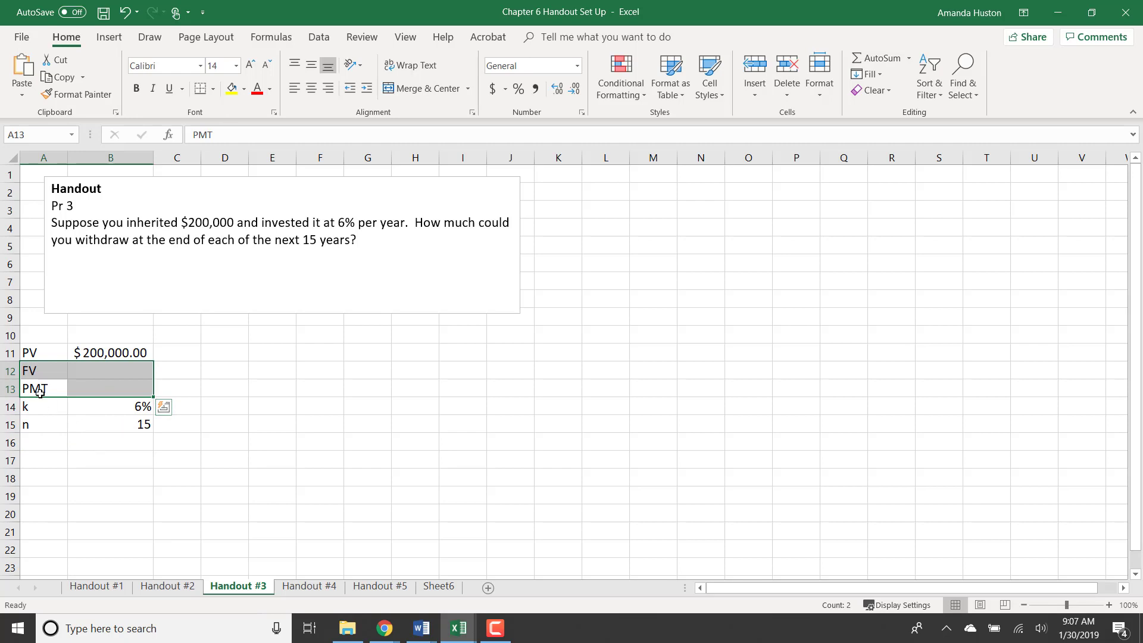
pyautogui.moveTo(40, 392); pyautogui.dragTo(88, 394)
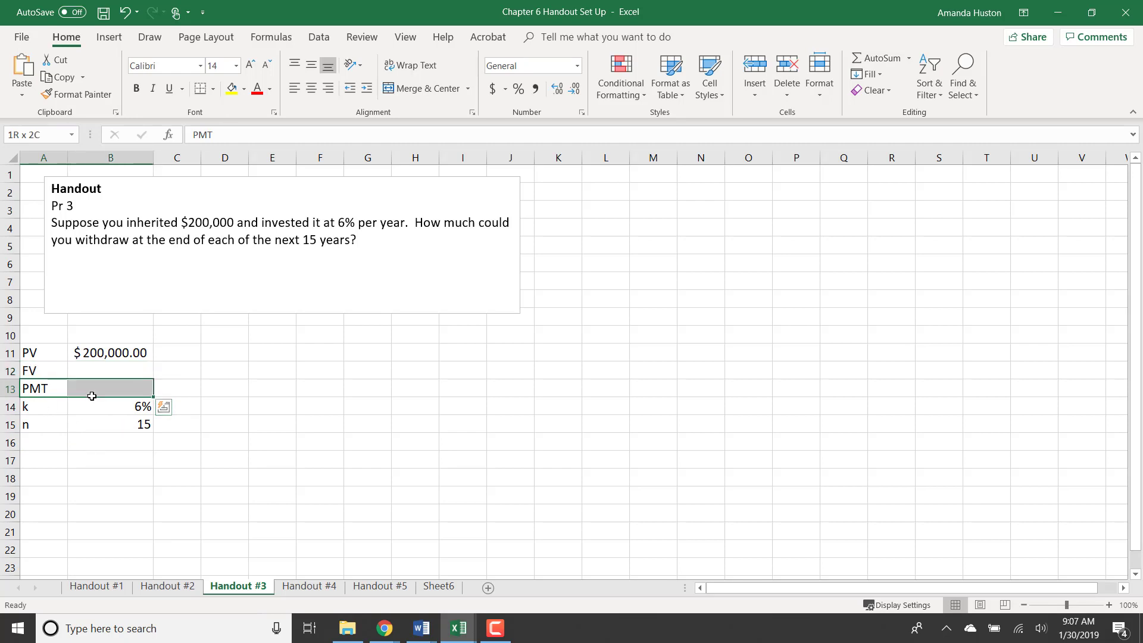
pyautogui.click(232, 88)
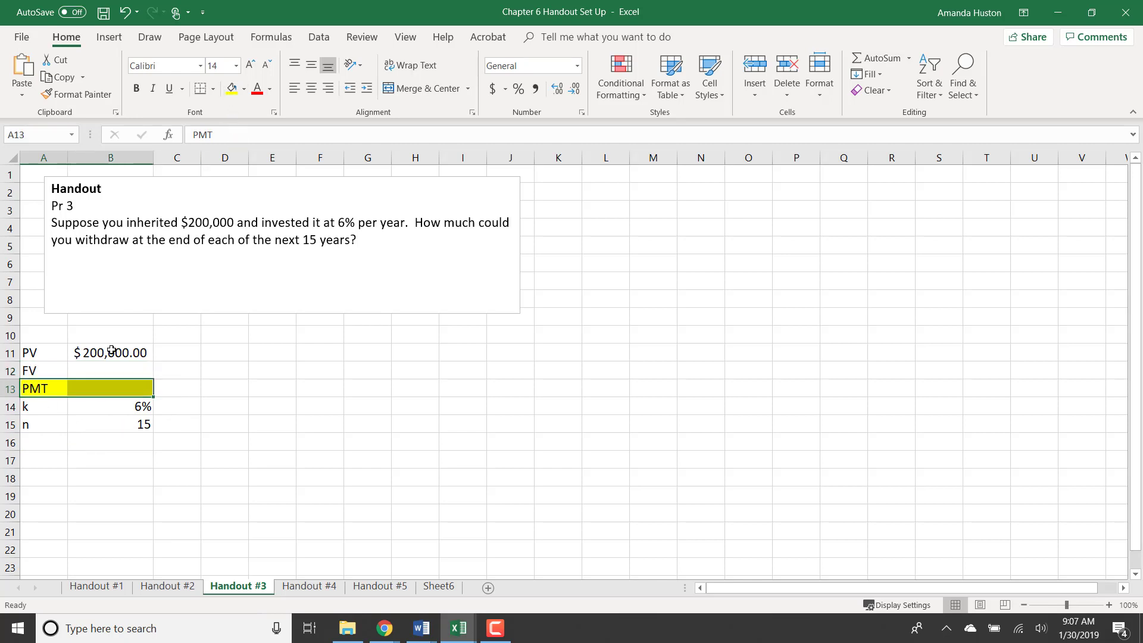
# - Search for the function "pmt" and insert the PMT function in B13
pyautogui.click(109, 382)
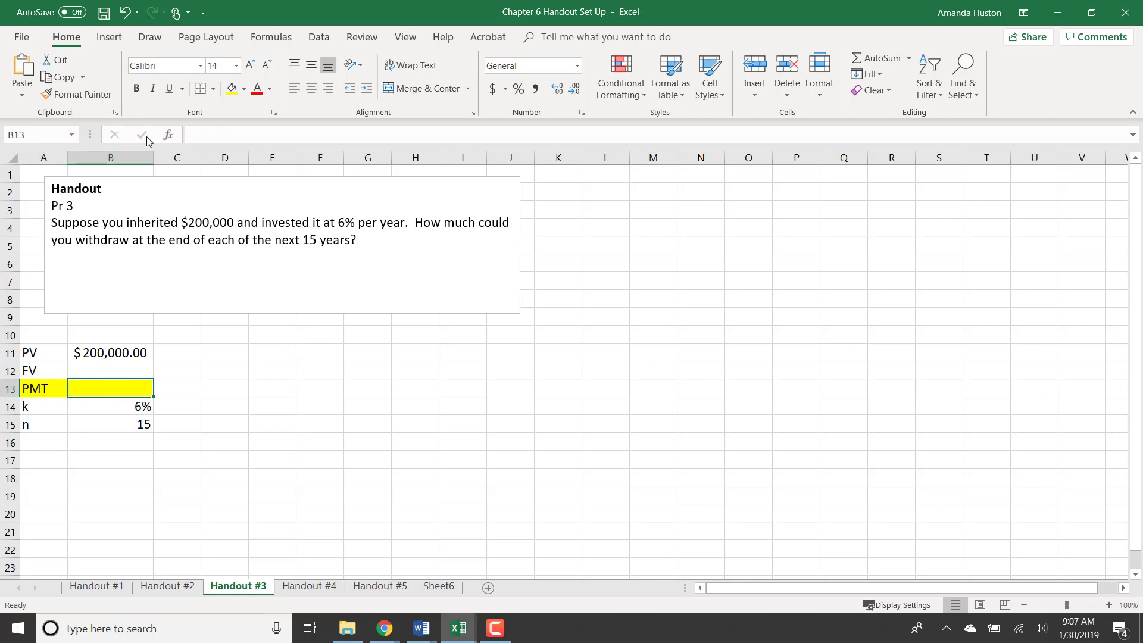
pyautogui.click(169, 136)
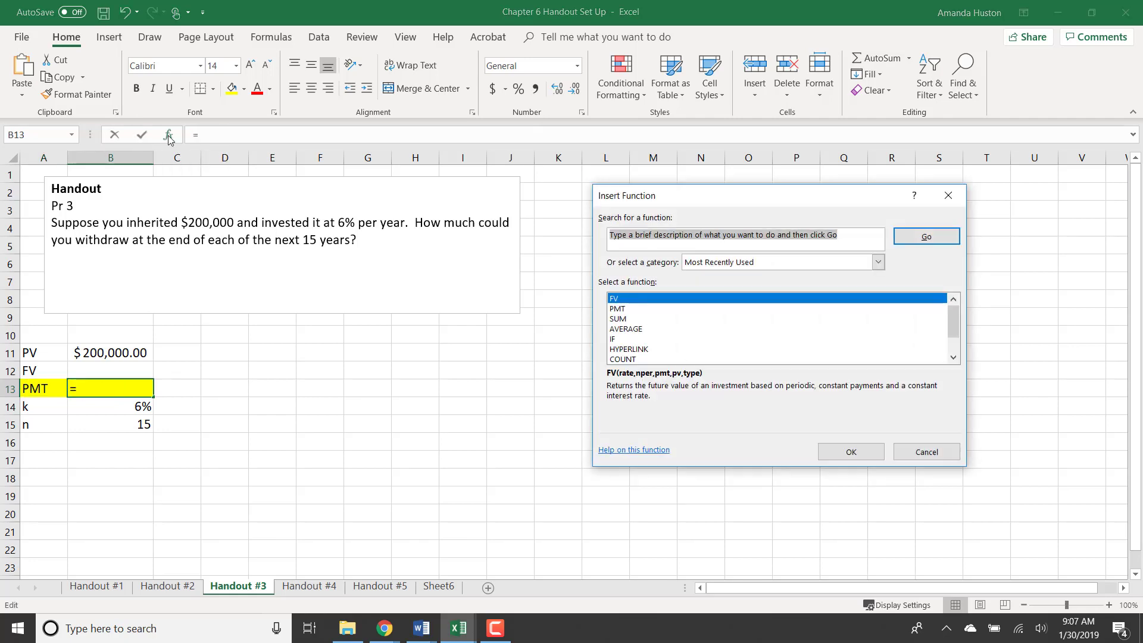
pyautogui.write('pmt')
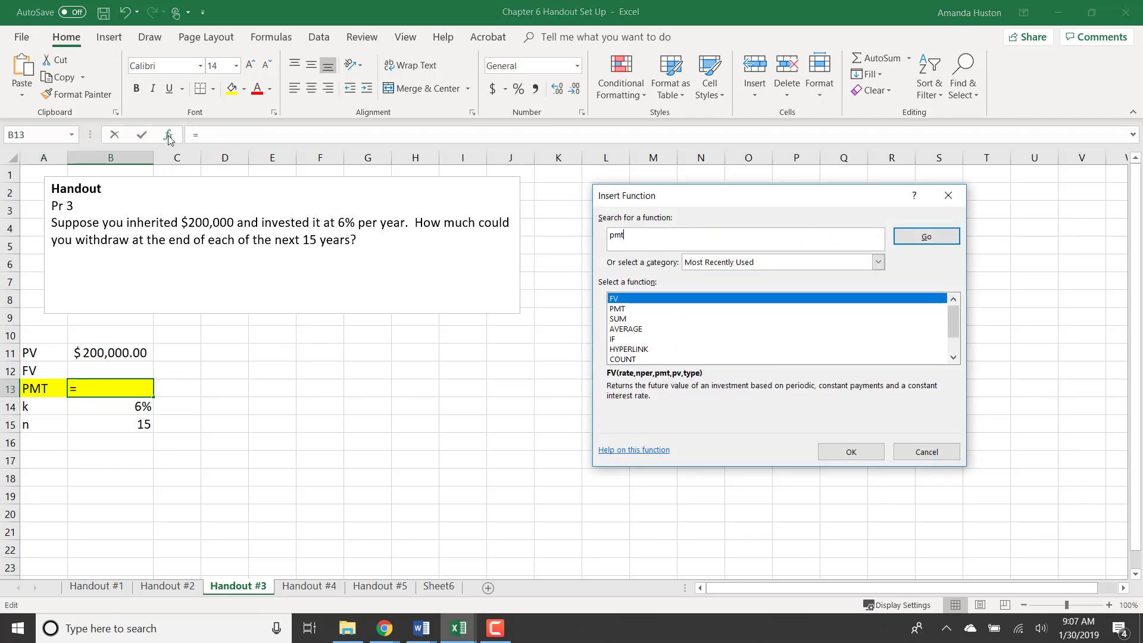
pyautogui.click(905, 237)
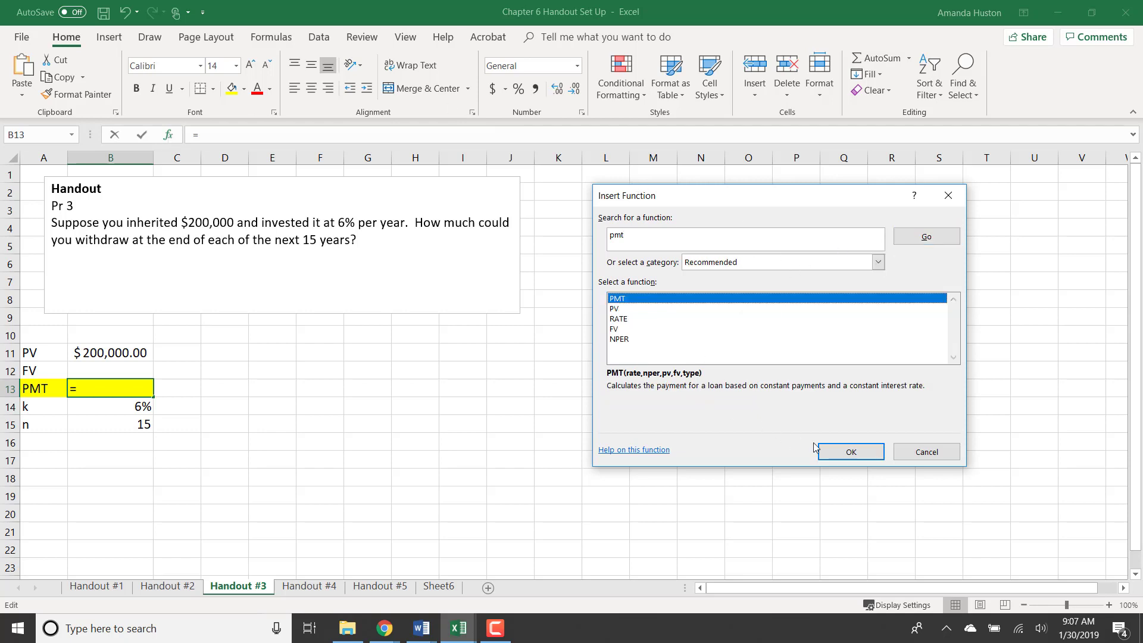
pyautogui.click(853, 454)
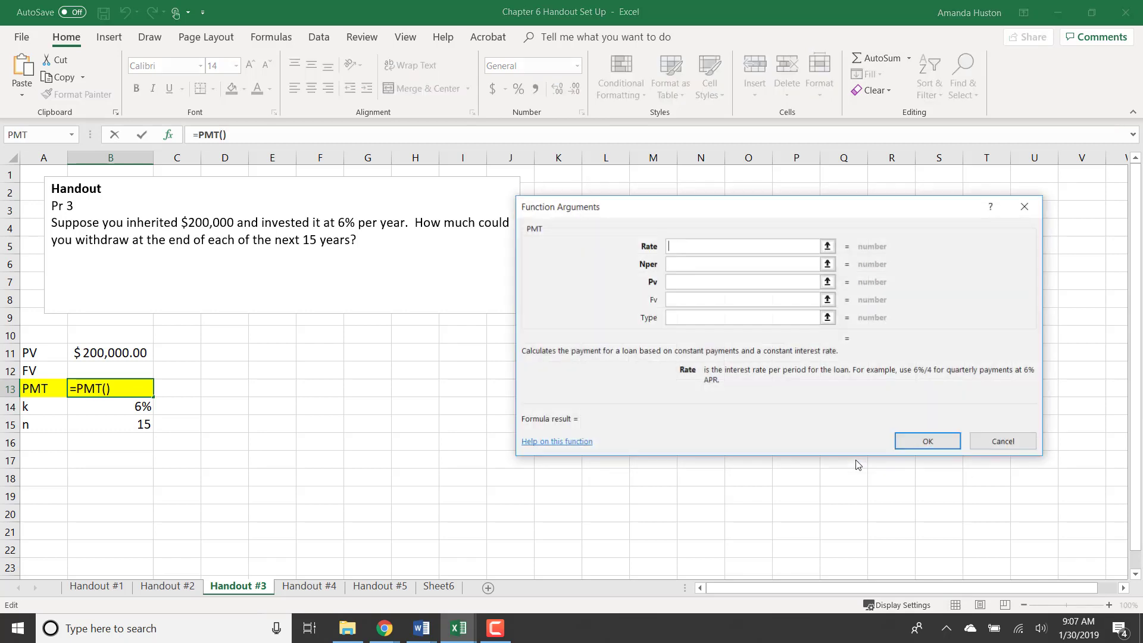
# - Set the PMT arguments to Rate B14, Nper B15 and Pv -B11, leaving Fv and Type empty, and accept the formula
pyautogui.click(135, 416)
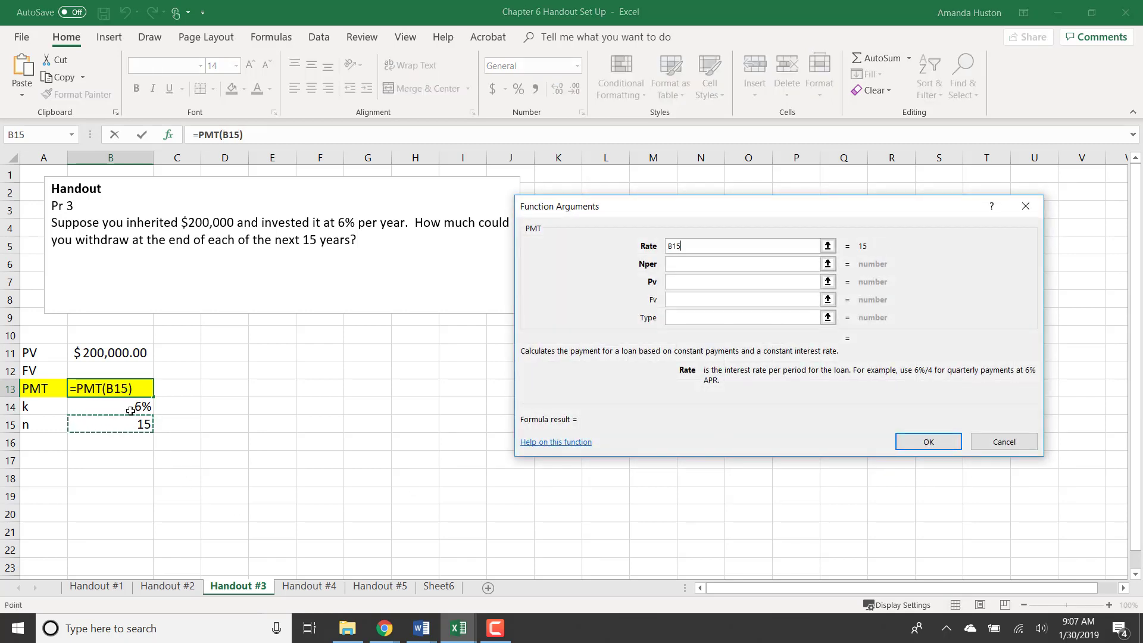
pyautogui.click(130, 411)
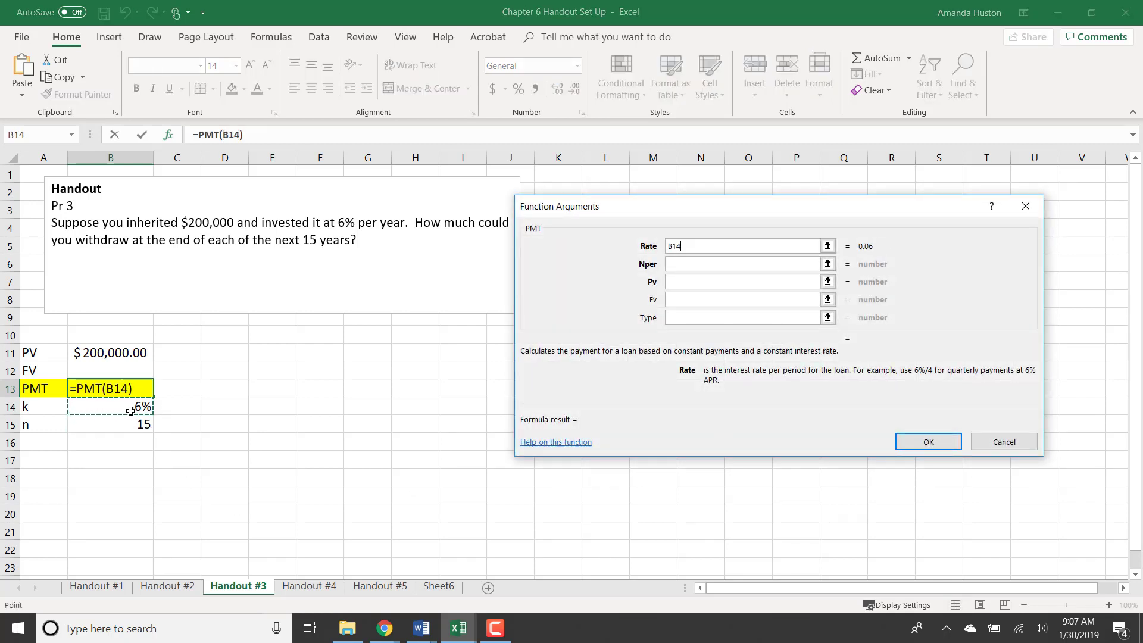
pyautogui.click(700, 265)
pyautogui.click(132, 426)
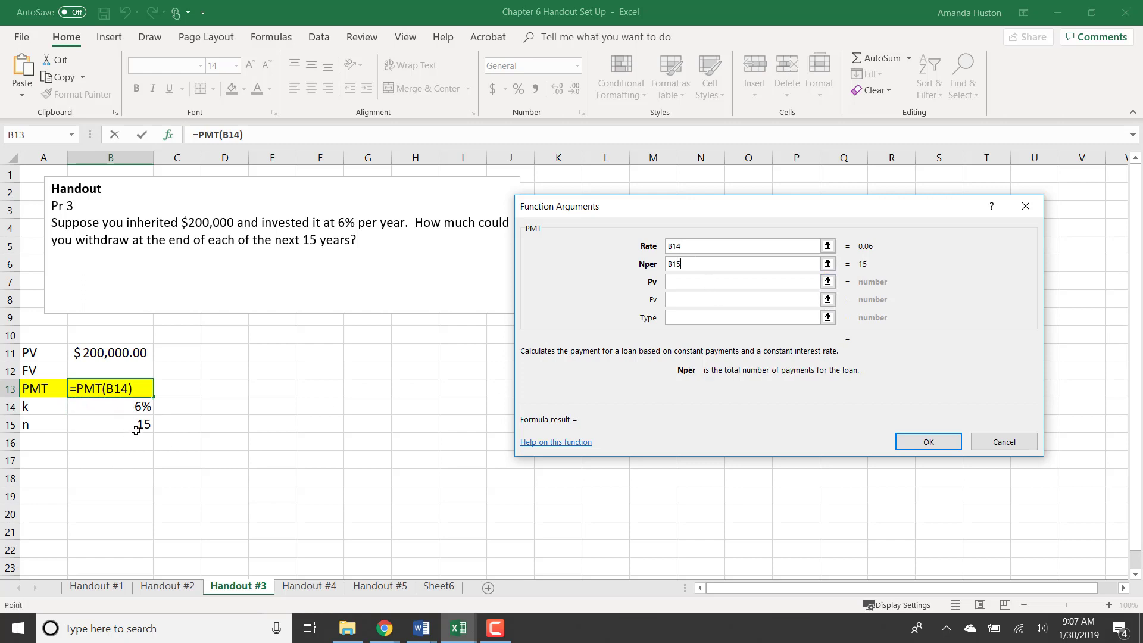
pyautogui.click(699, 284)
pyautogui.write('-')
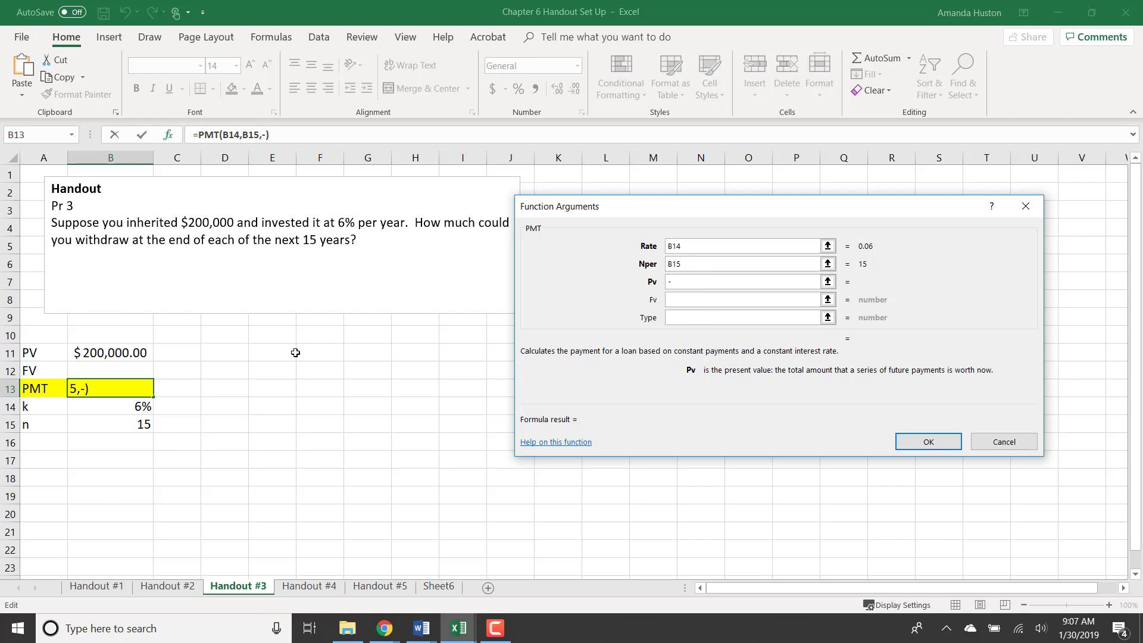
pyautogui.click(121, 348)
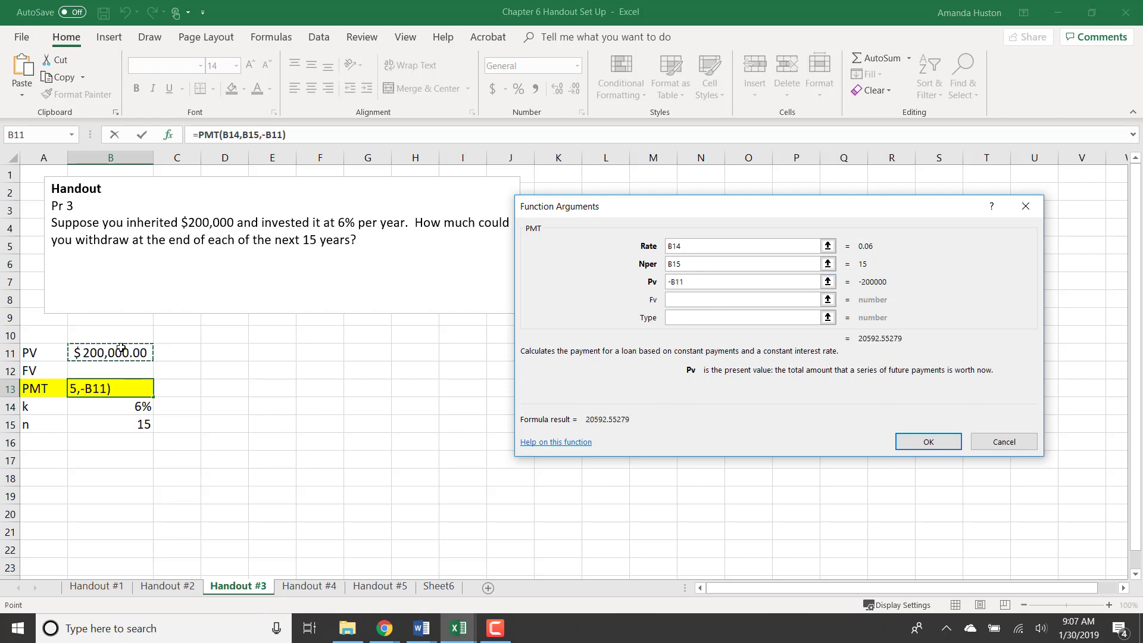
pyautogui.press('Return')
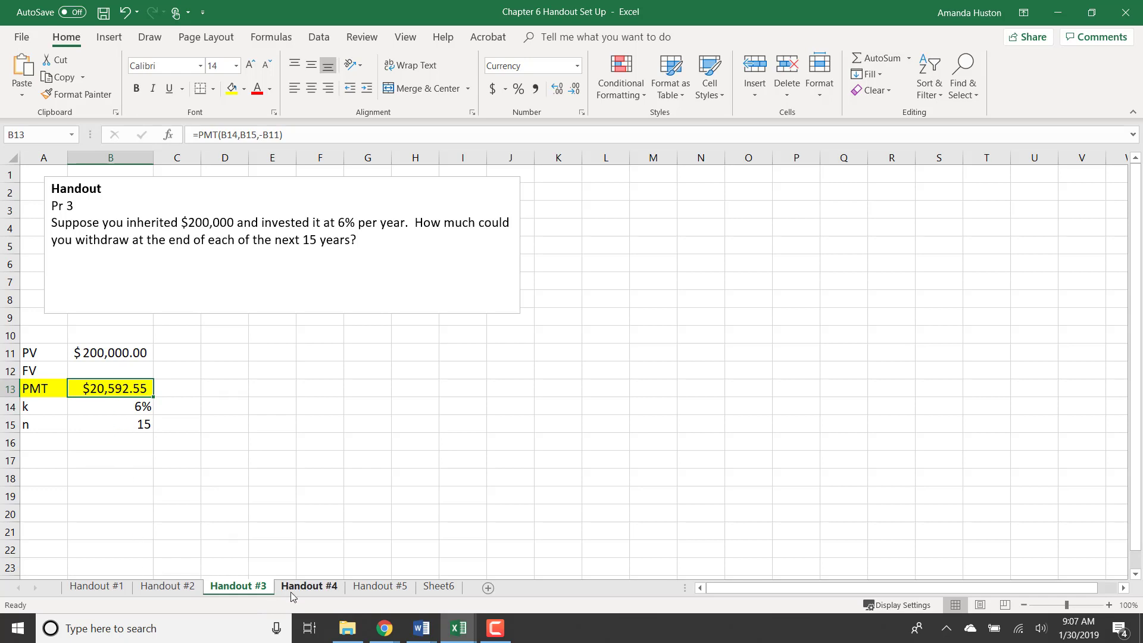
# - On the Handout #4 sheet, enter the labels PV, FV, PMT, k and n in cells A11 to A15
pyautogui.click(309, 587)
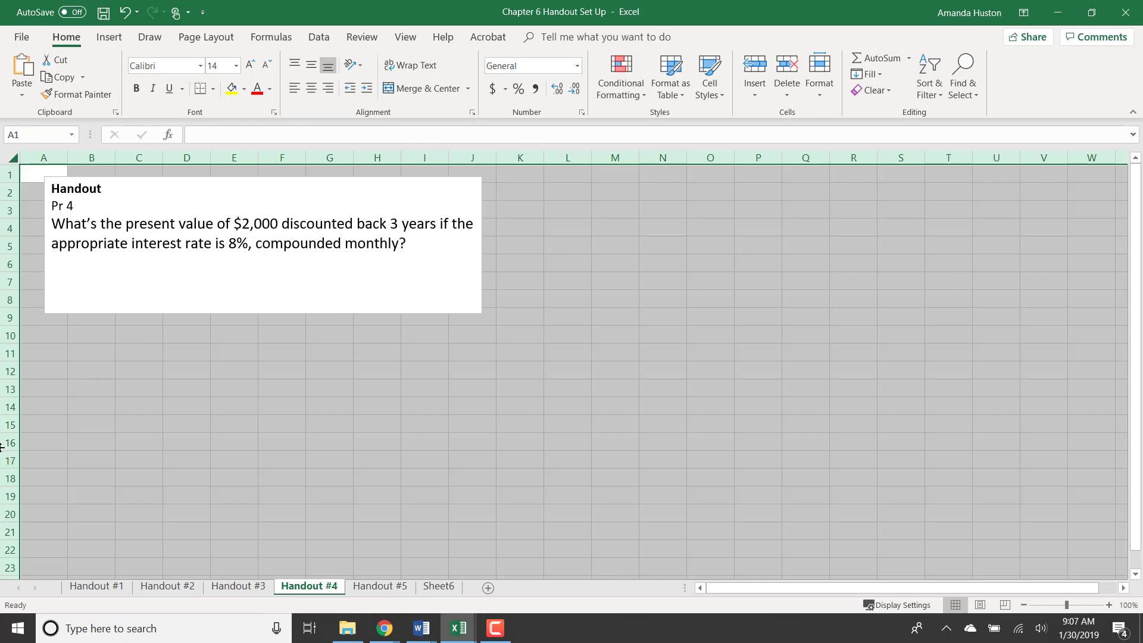
pyautogui.click(33, 345)
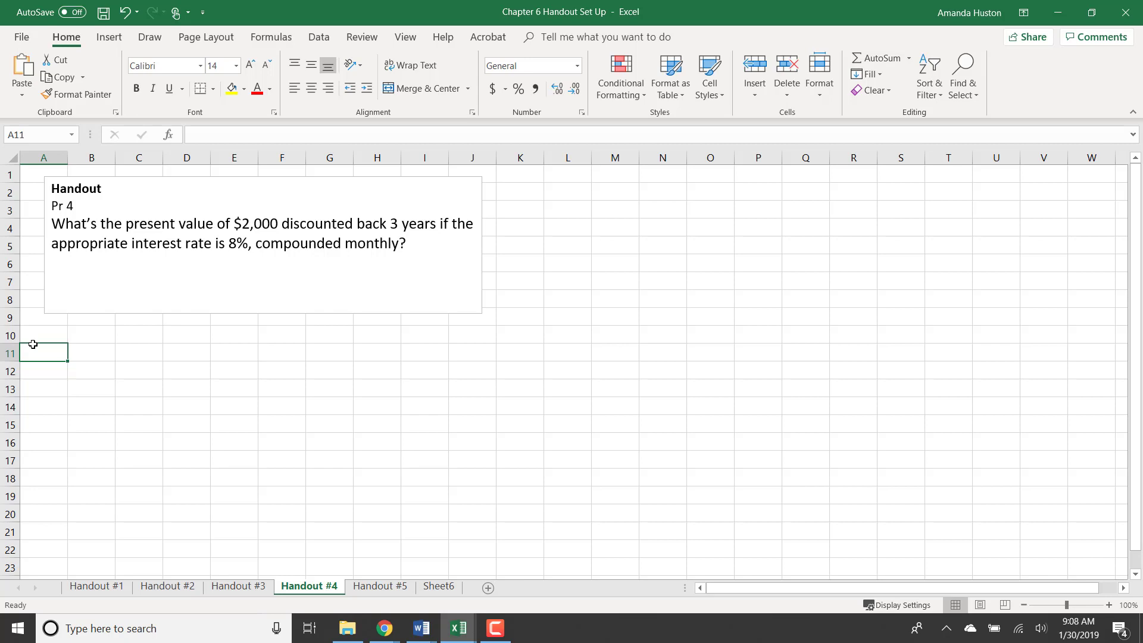
pyautogui.write('PV')
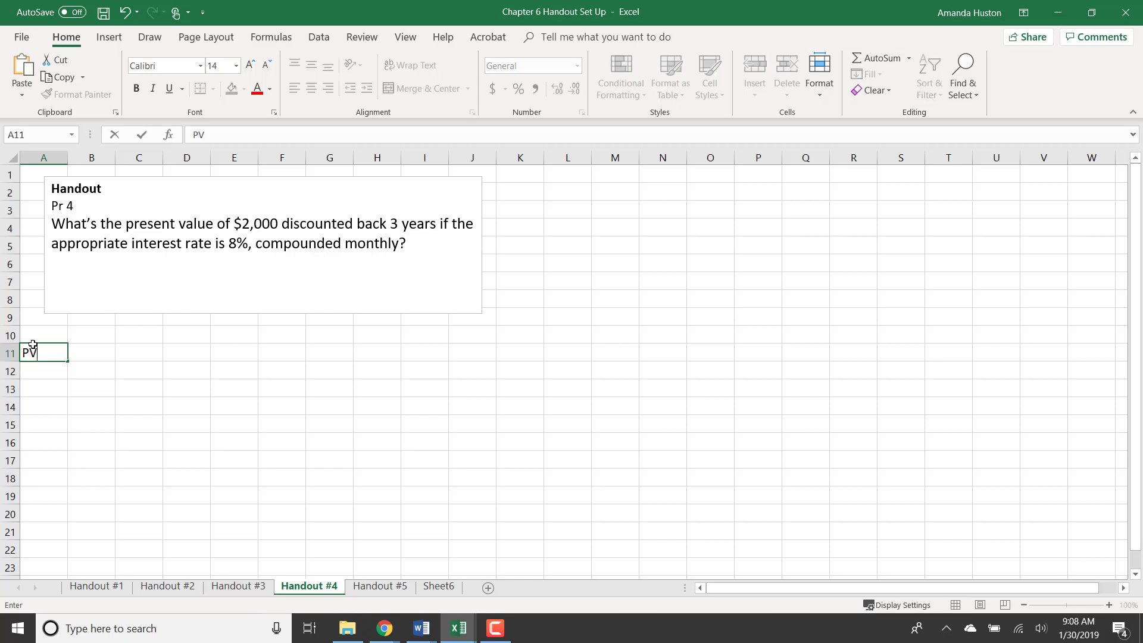
pyautogui.press('Return')
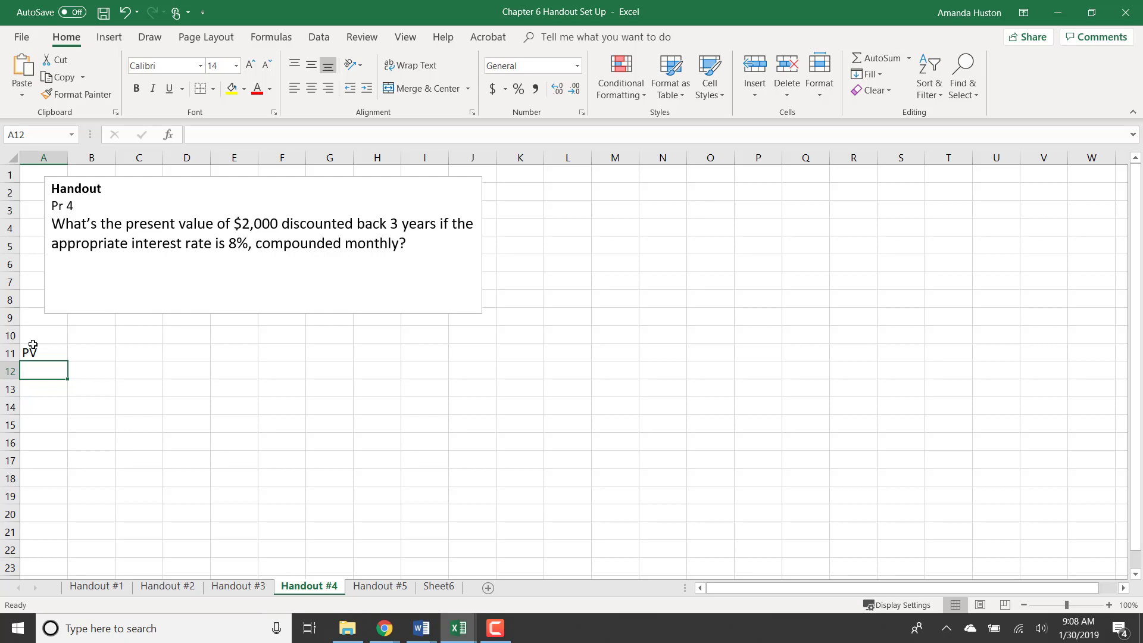
pyautogui.write('FV')
pyautogui.press('Return')
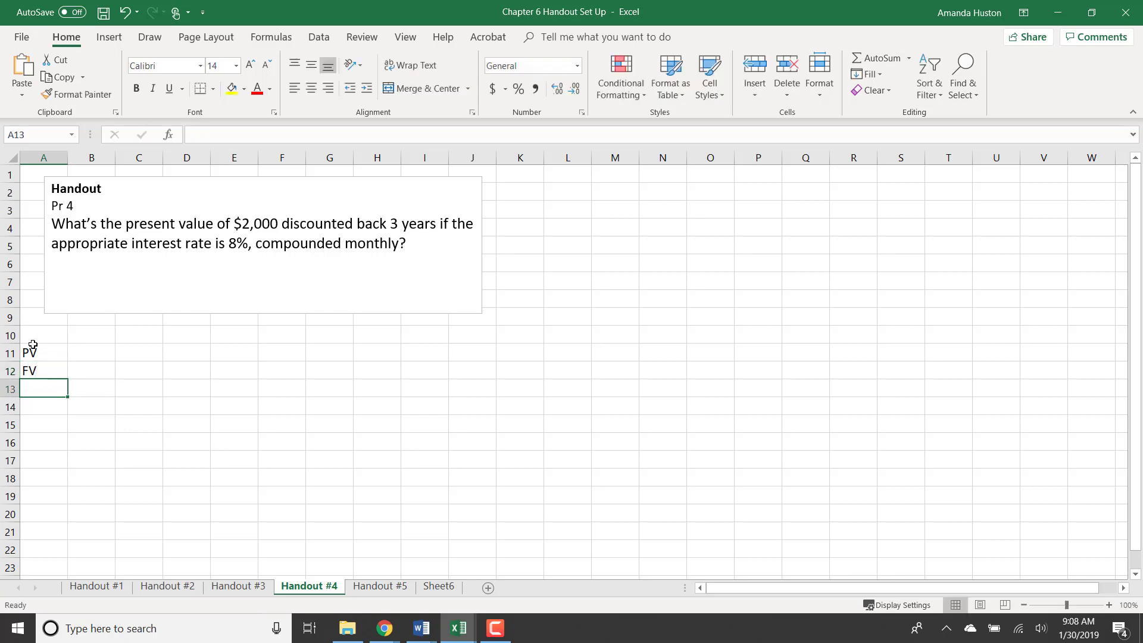
pyautogui.write('PMT')
pyautogui.press('Return')
pyautogui.write('k')
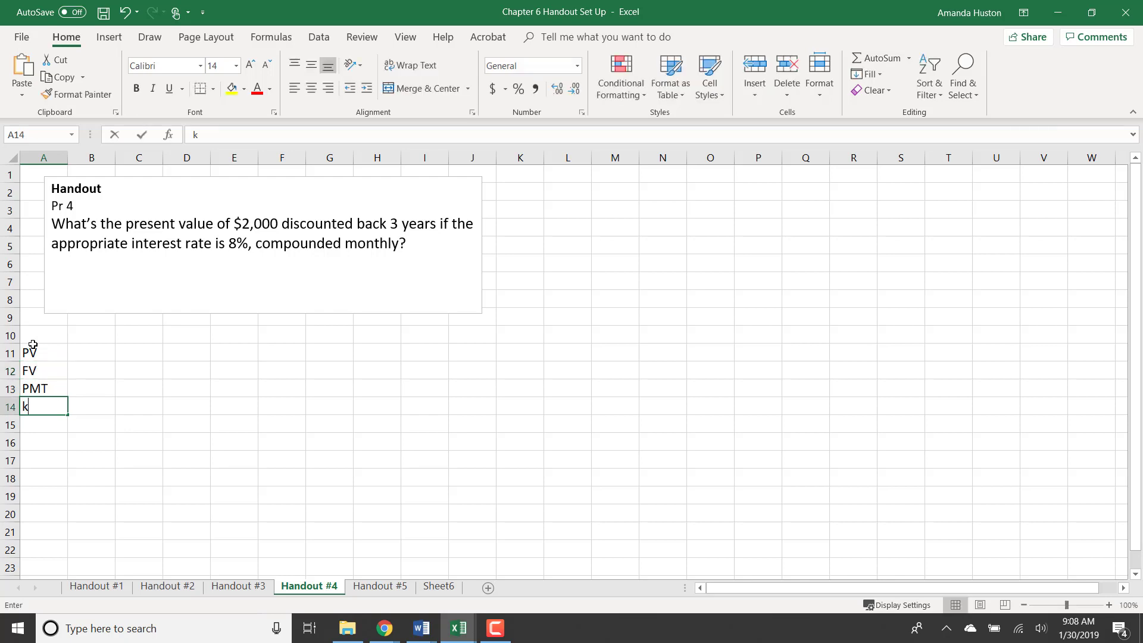
pyautogui.press('Return')
pyautogui.write('n')
pyautogui.click(112, 368)
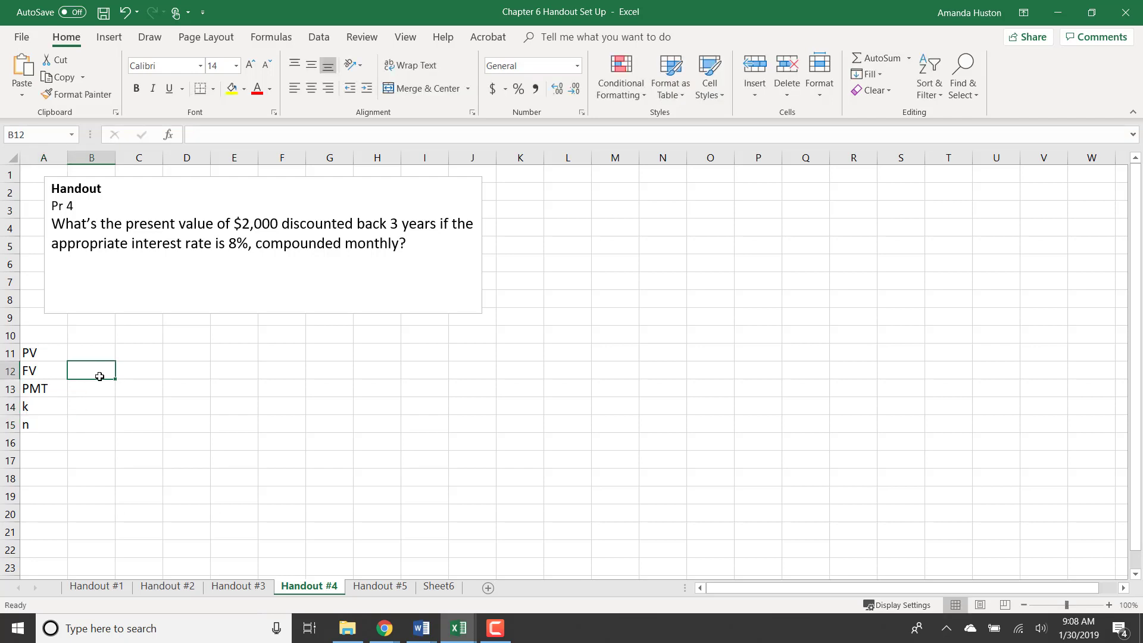
# - Fill the PV cells A11:B11 with yellow and enter 2000 as the FV in B12, formatted as Accounting
pyautogui.moveTo(56, 354); pyautogui.dragTo(80, 353)
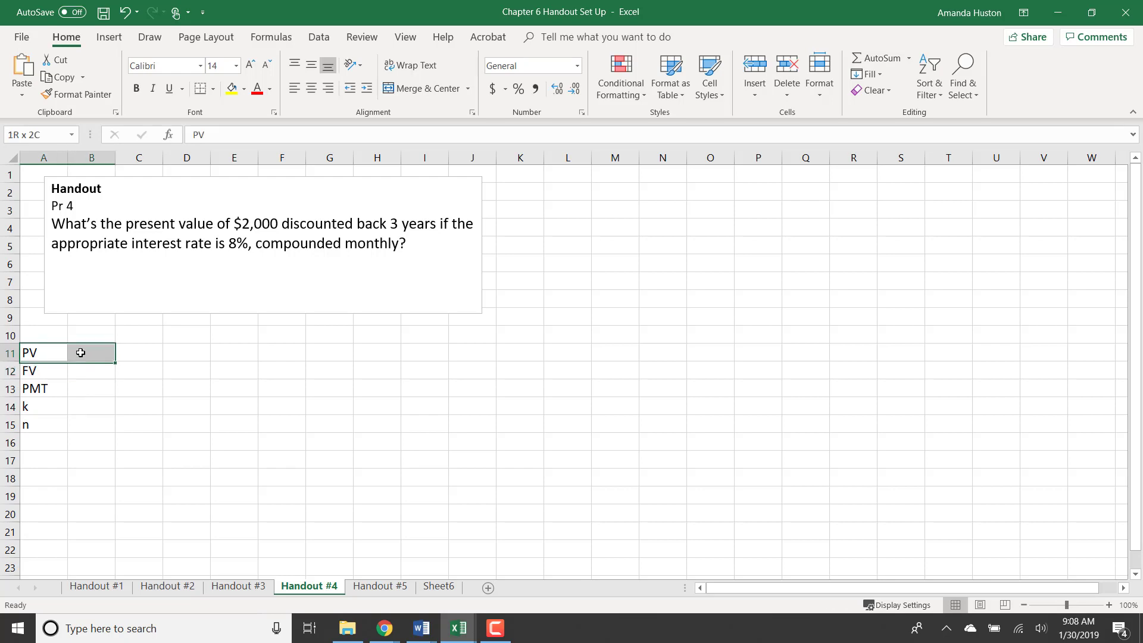
pyautogui.click(232, 90)
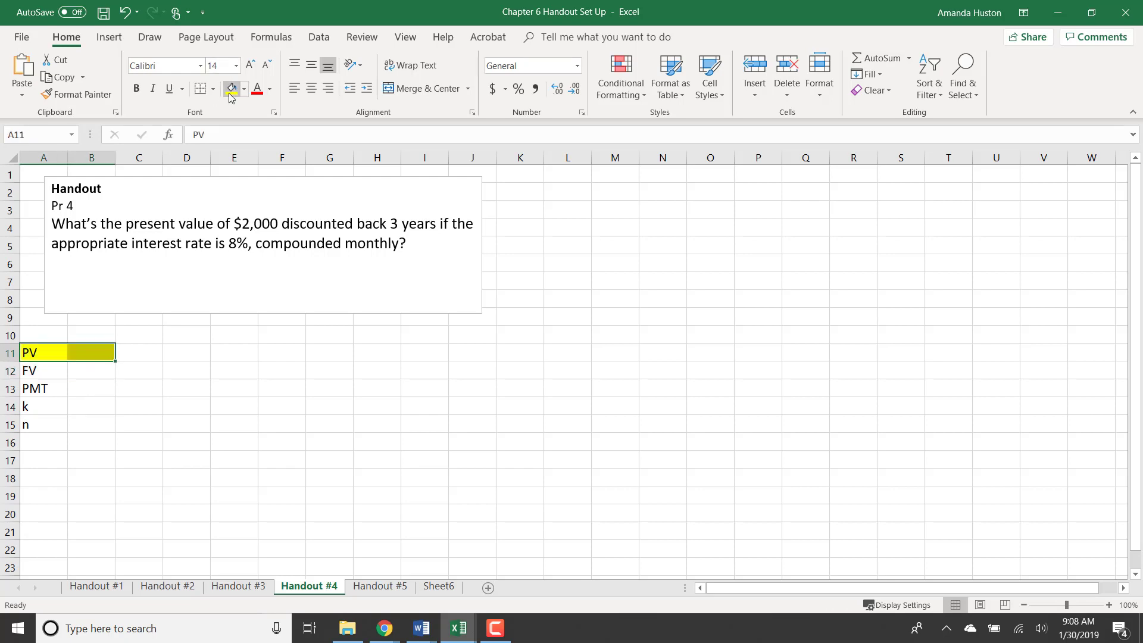
pyautogui.click(89, 377)
pyautogui.write('2000')
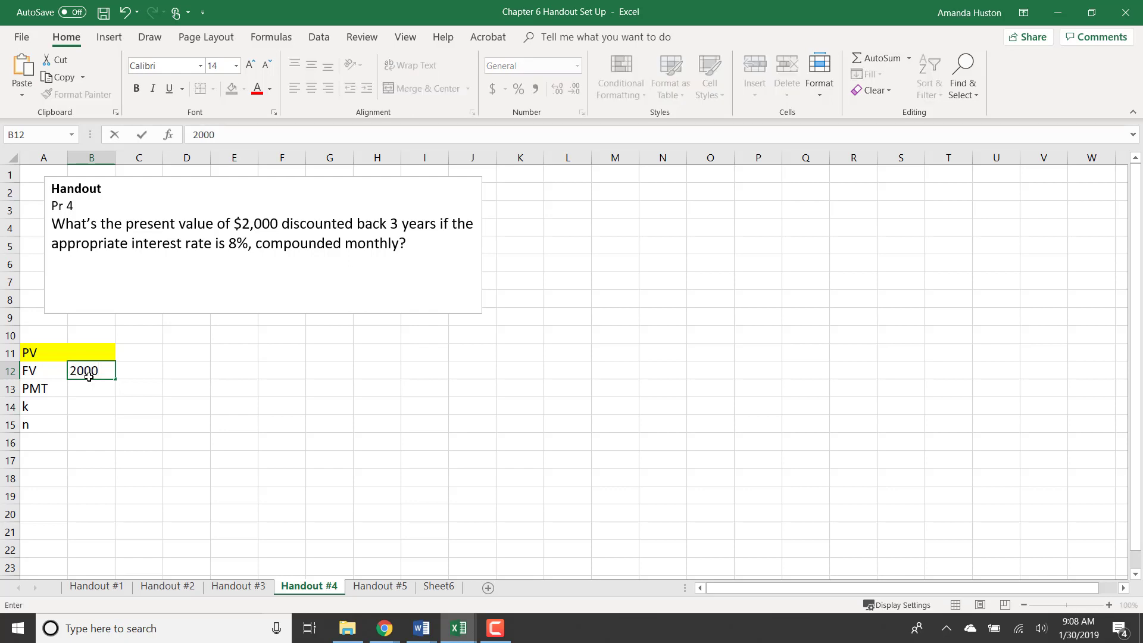
pyautogui.press('Return')
pyautogui.click(88, 374)
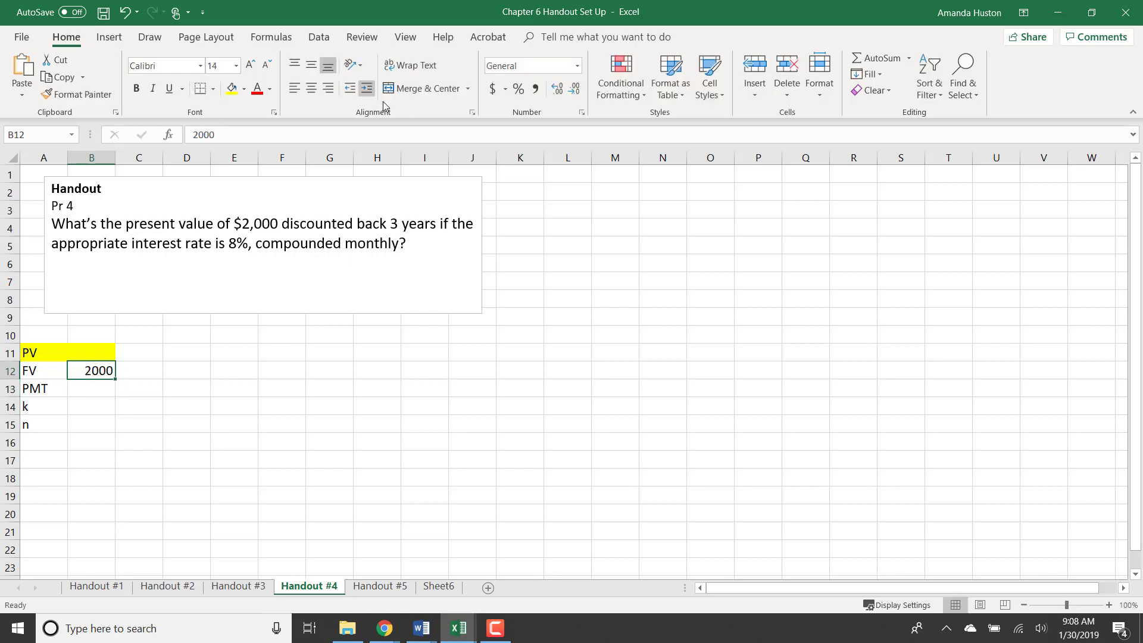
pyautogui.click(499, 94)
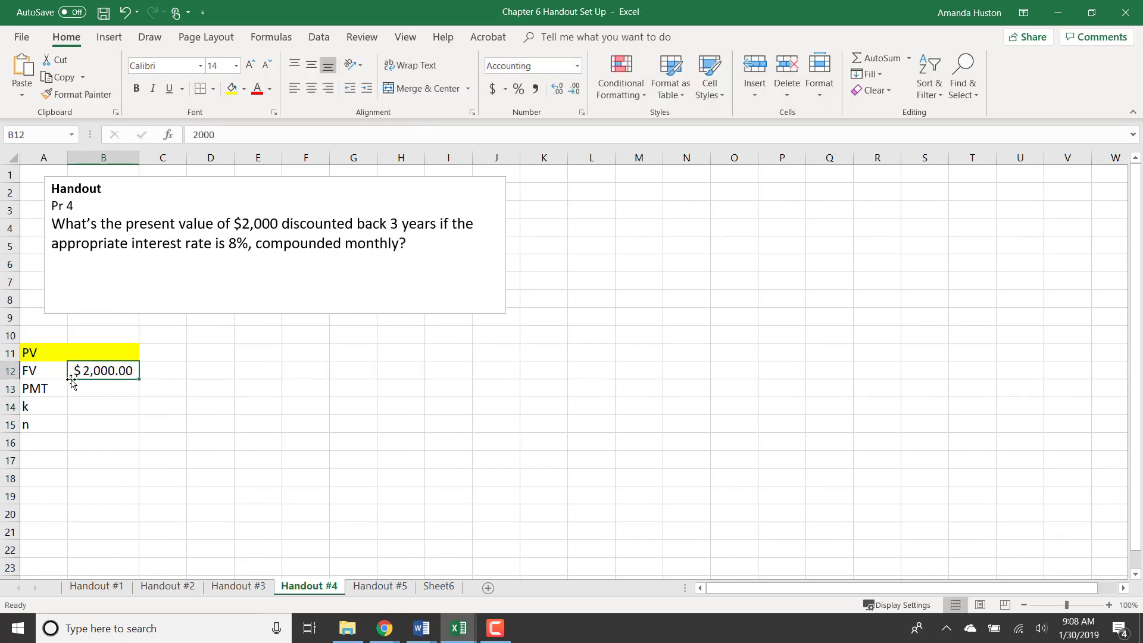
pyautogui.click(105, 386)
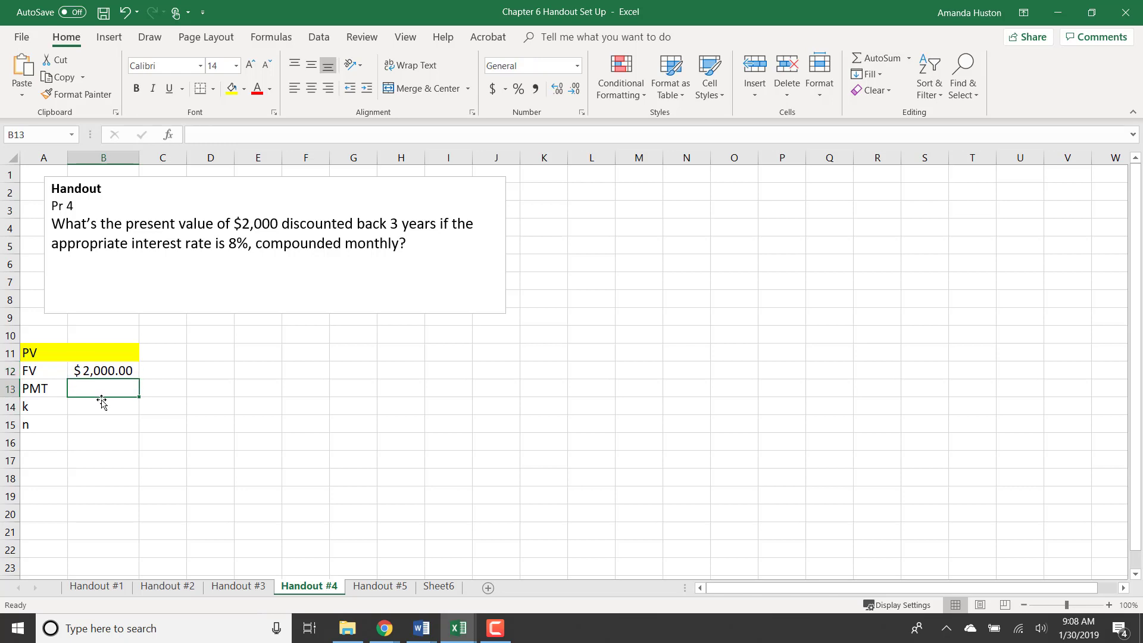
pyautogui.click(102, 413)
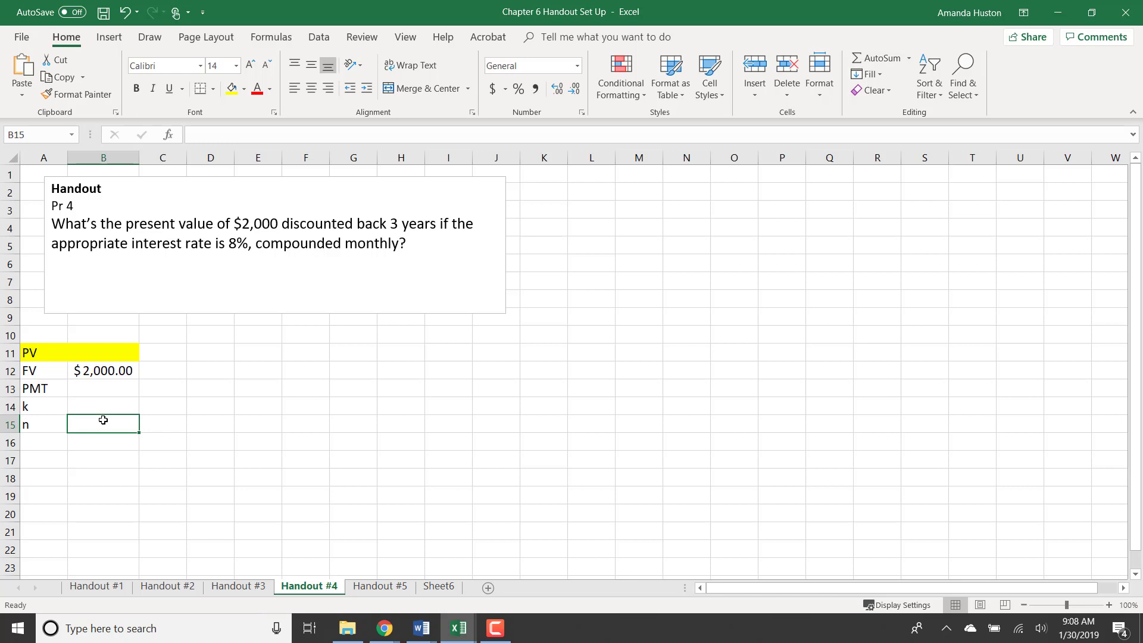
pyautogui.write('=8%')
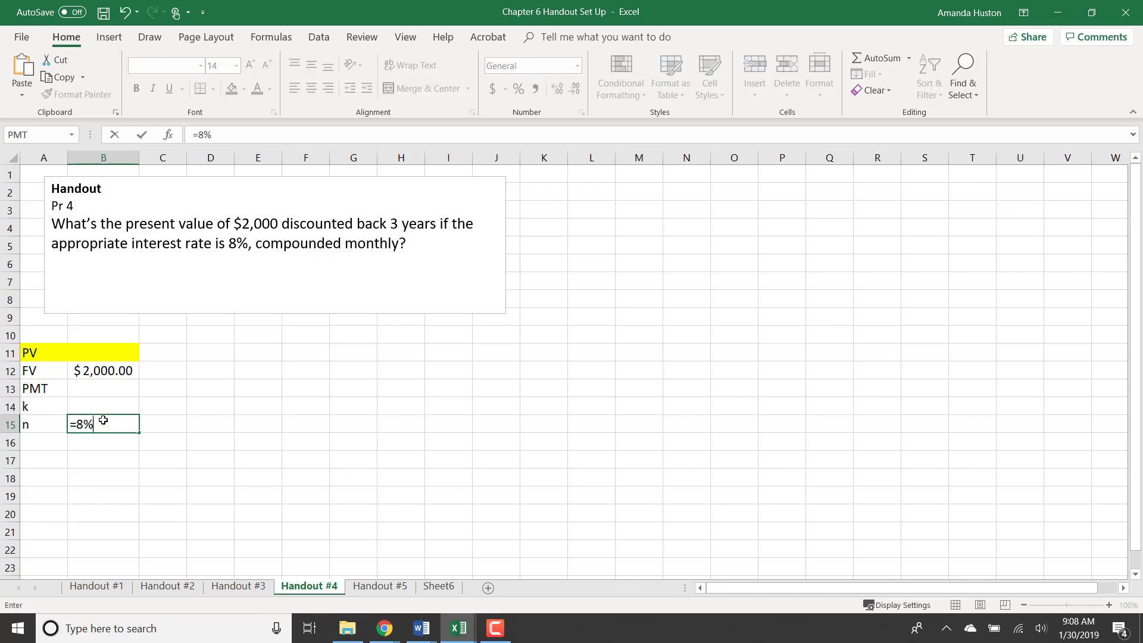
pyautogui.write('/12')
pyautogui.press('Return')
pyautogui.press('Up')
pyautogui.press('Up')
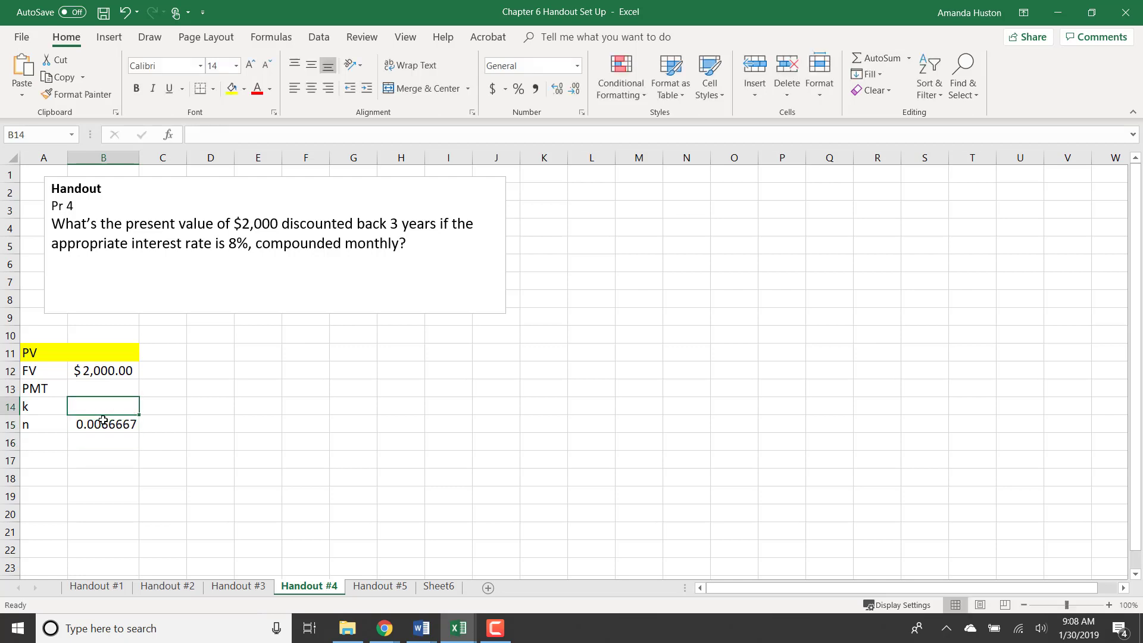
pyautogui.write('=')
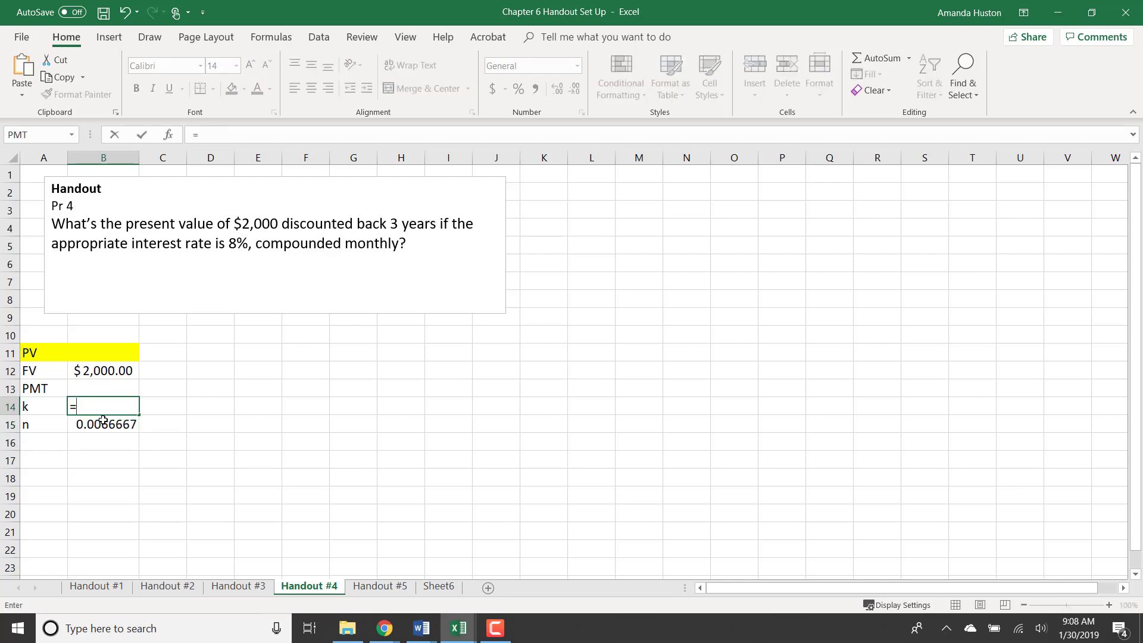
pyautogui.press('BackSpace')
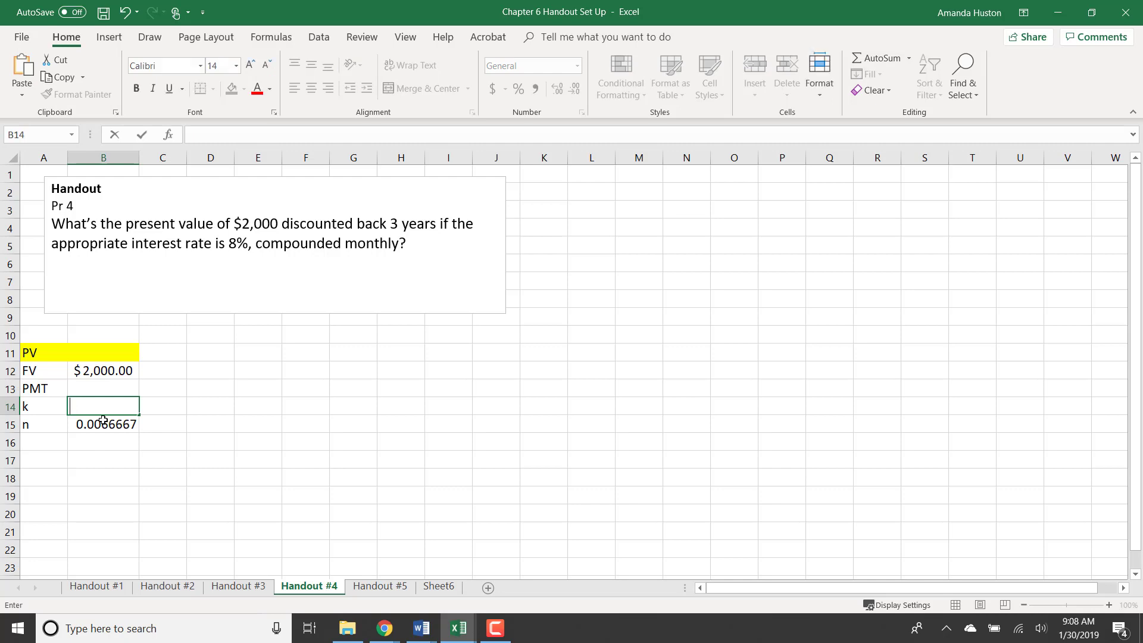
pyautogui.press('Return')
pyautogui.press('BackSpace')
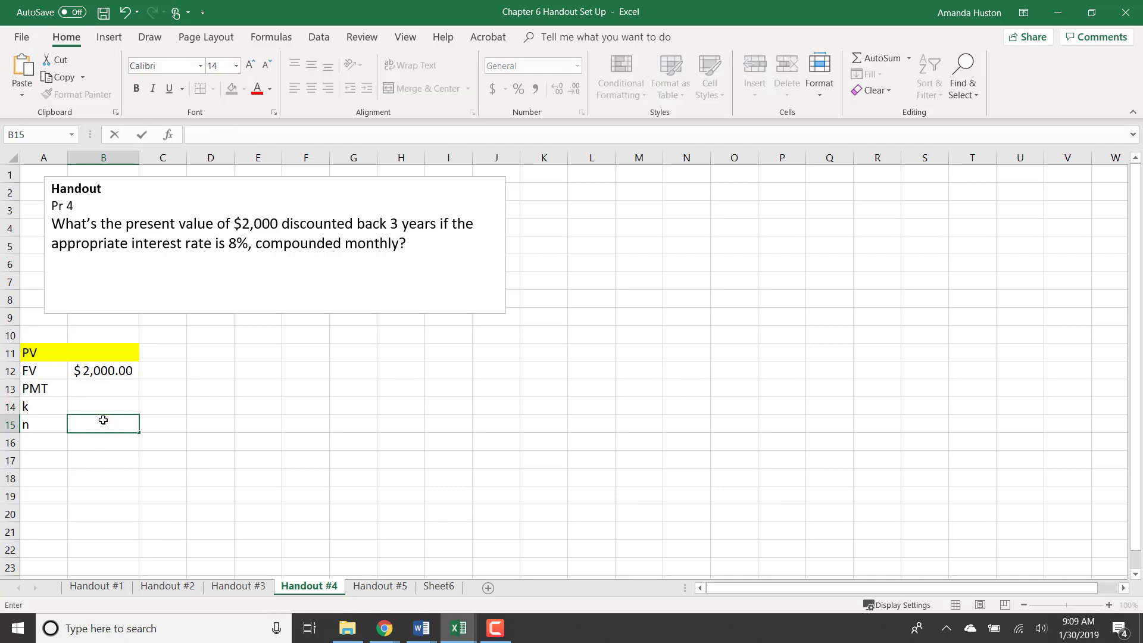
# - Enter the monthly rate k as =8%/12 in B14 and the number of periods n as =3*12 in B15
pyautogui.press('Up')
pyautogui.write('=8')
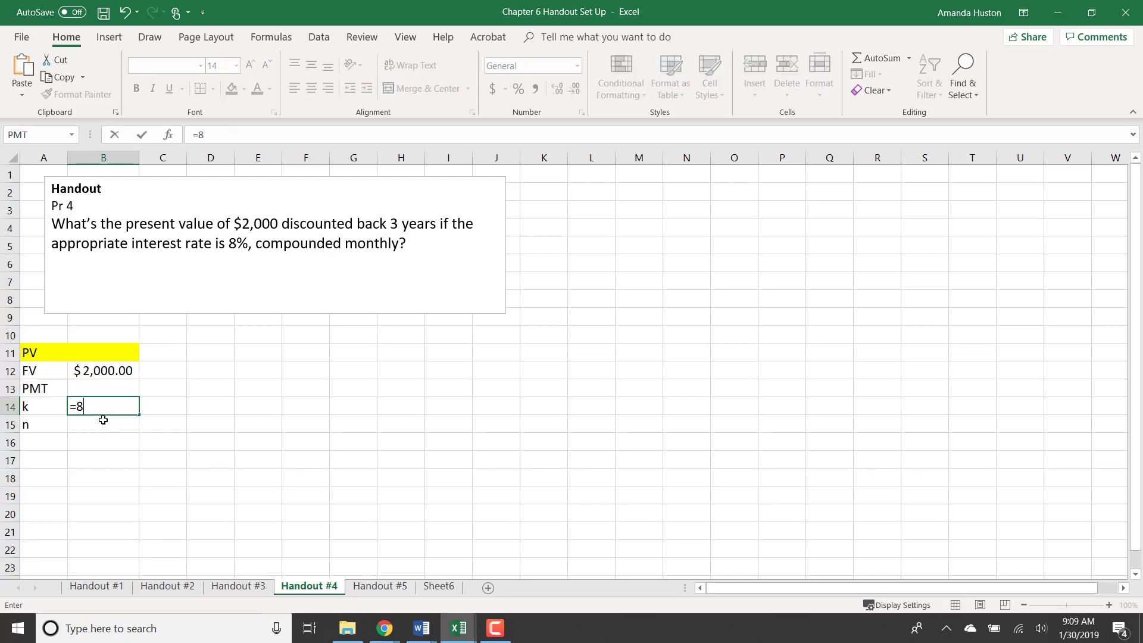
pyautogui.write('%/12')
pyautogui.press('Return')
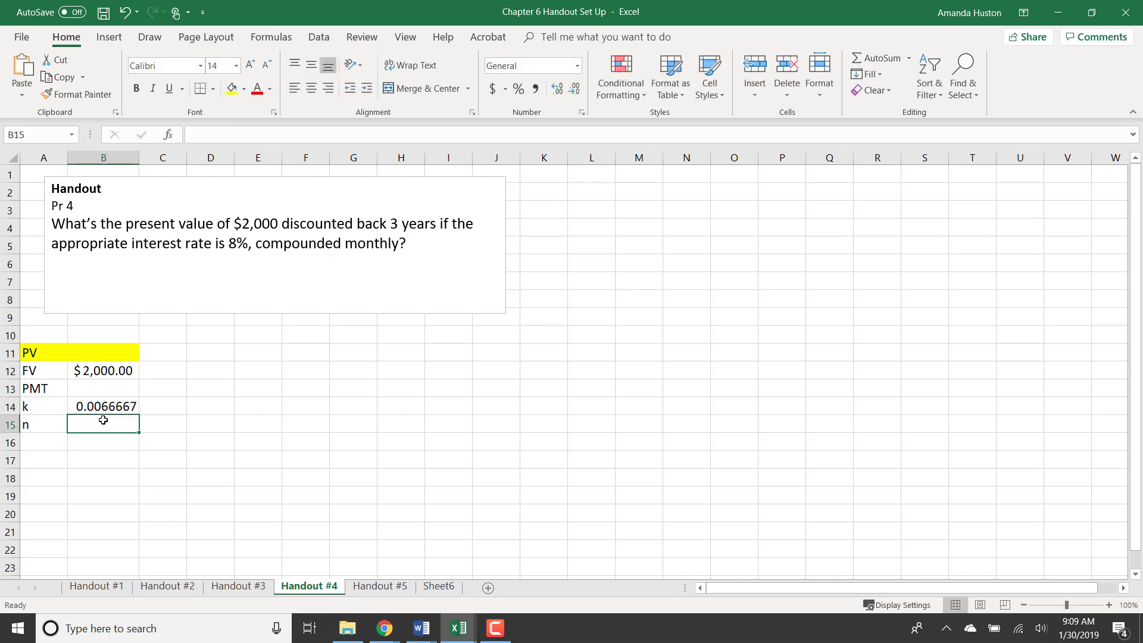
pyautogui.write('=')
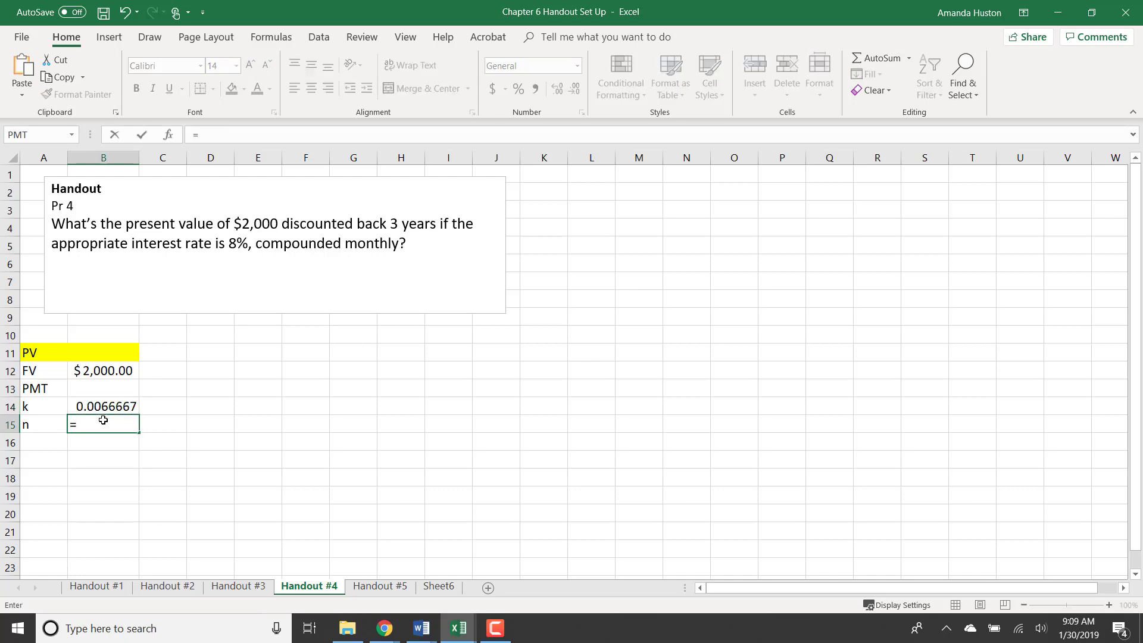
pyautogui.write('3*12')
pyautogui.press('Return')
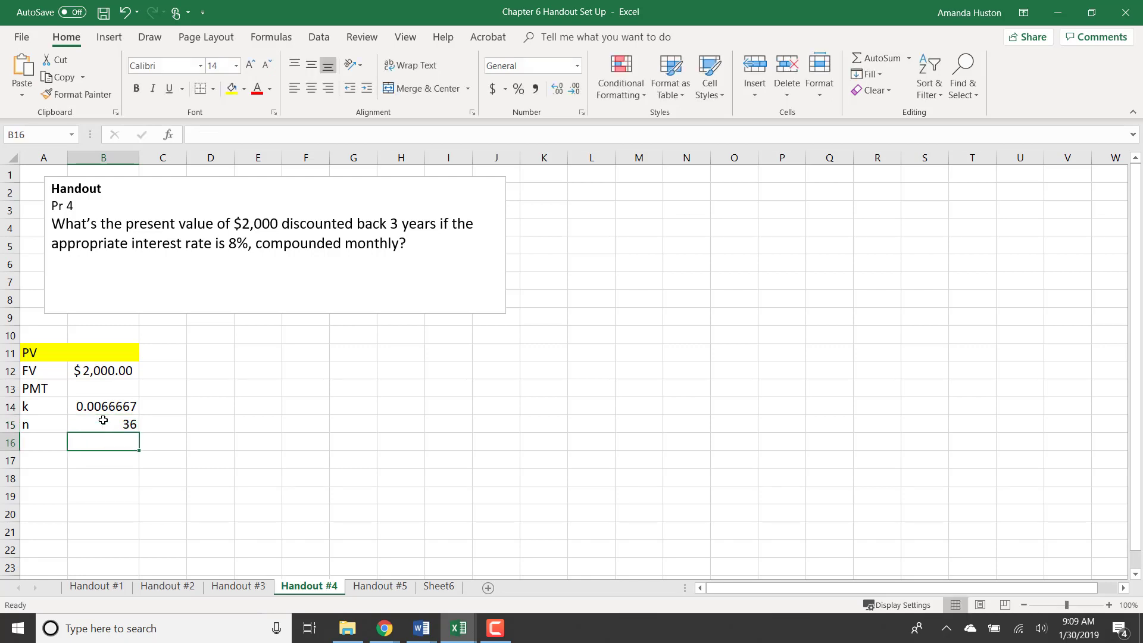
# - Search for the function "pv" and insert the PV function in B11
pyautogui.click(95, 355)
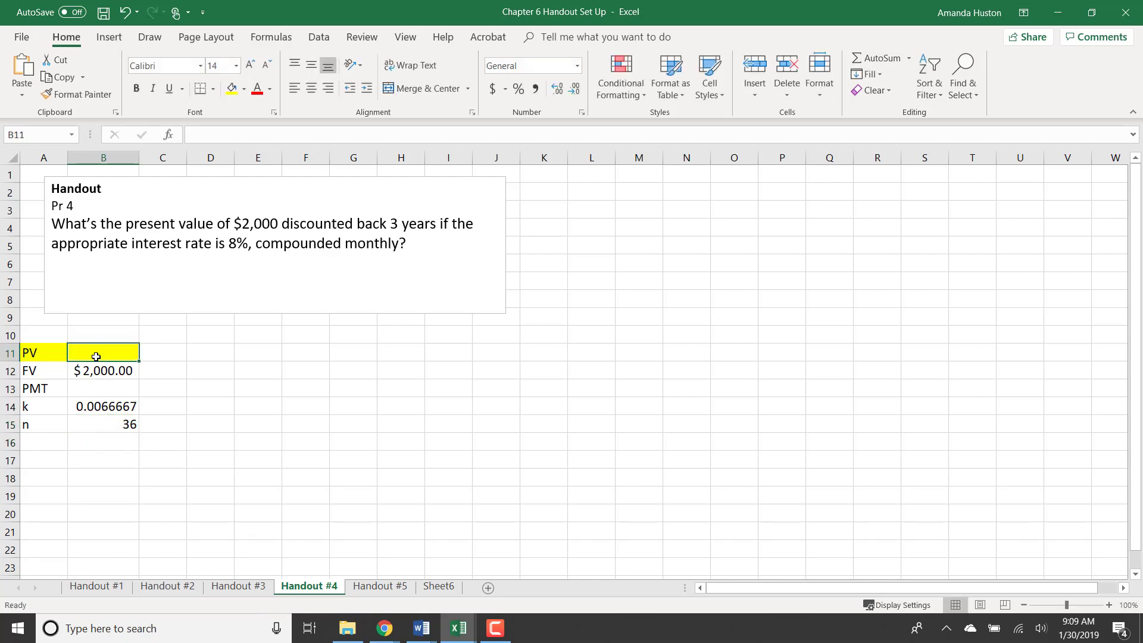
pyautogui.click(88, 428)
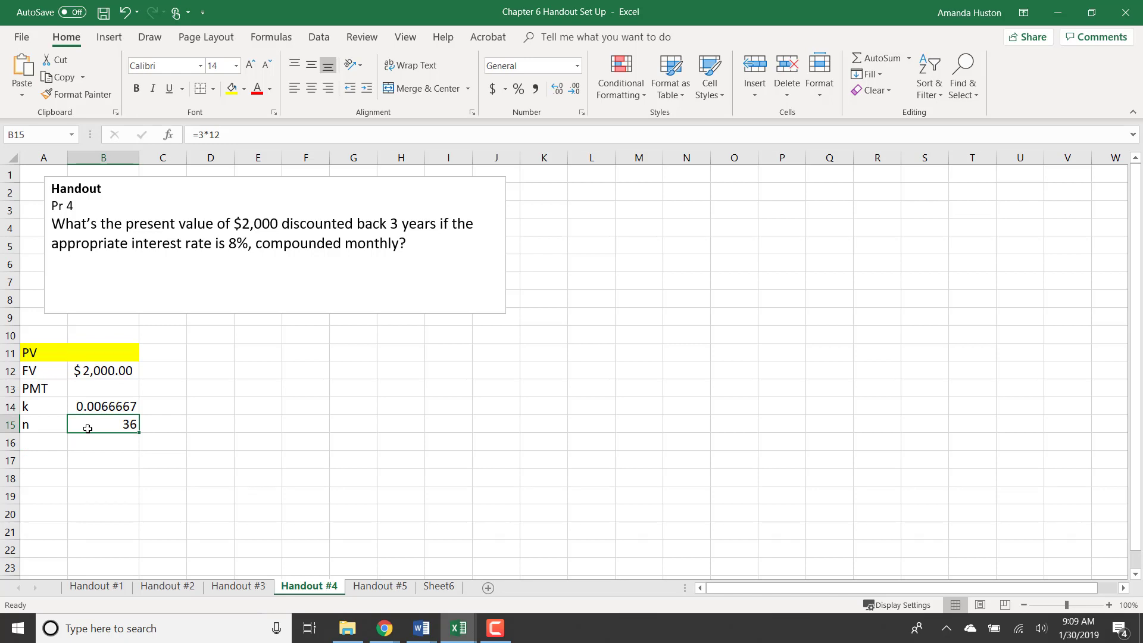
pyautogui.click(89, 406)
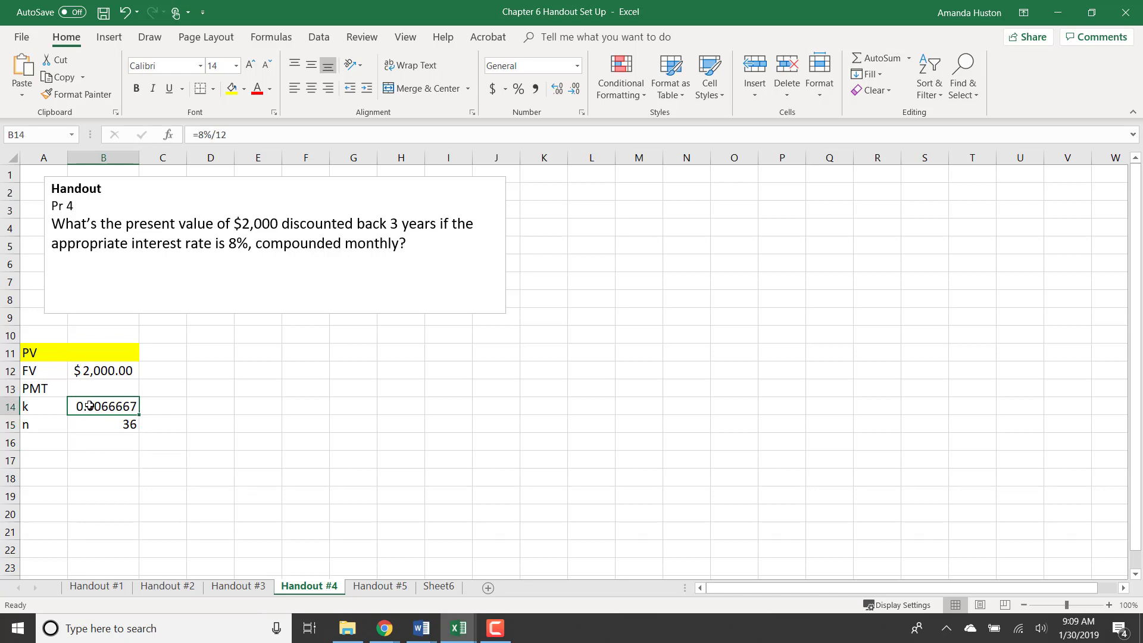
pyautogui.click(90, 352)
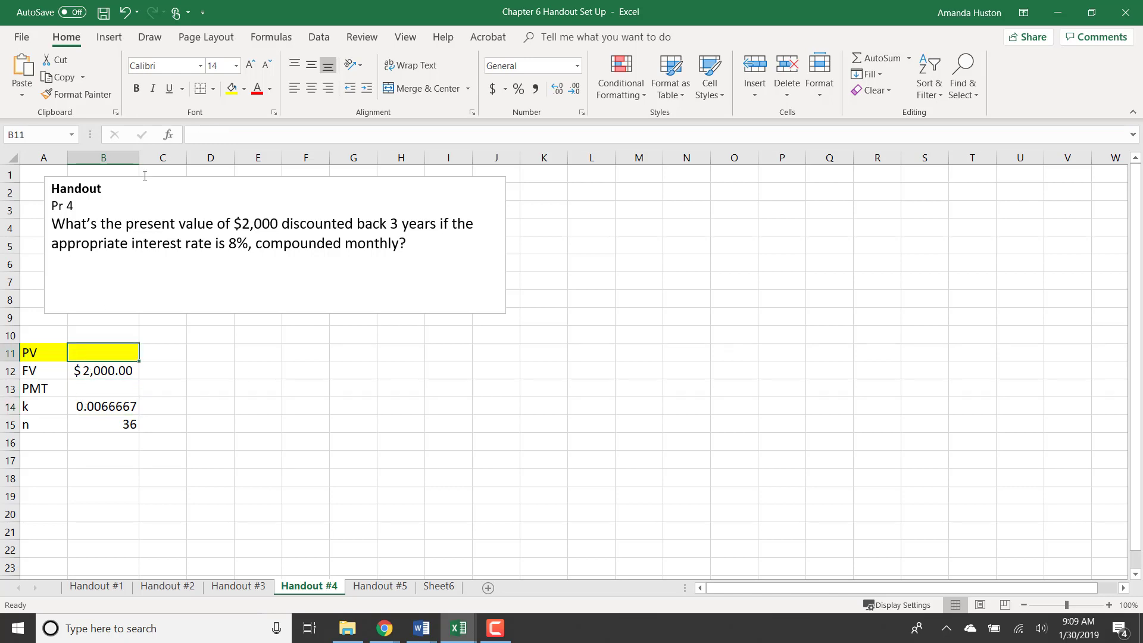
pyautogui.click(169, 142)
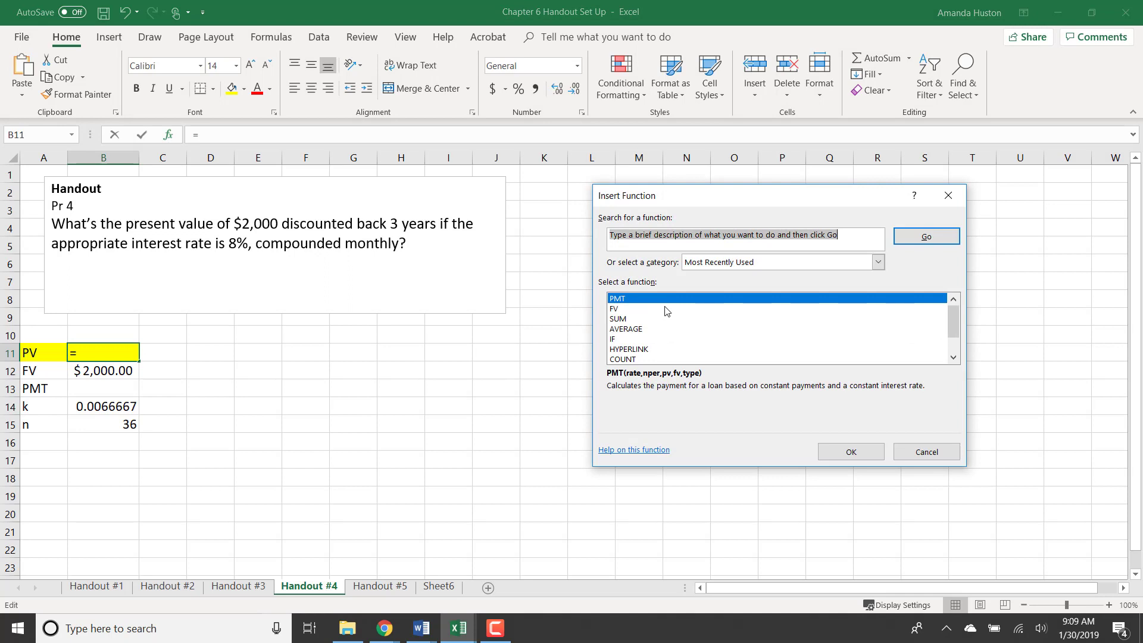
pyautogui.write('pv')
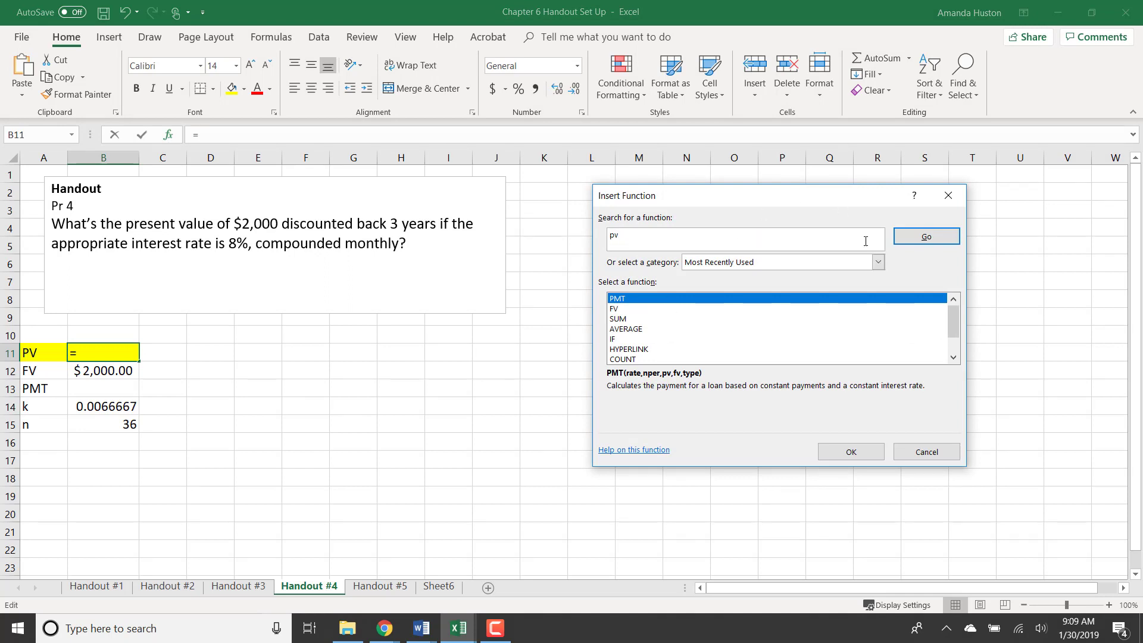
pyautogui.click(922, 238)
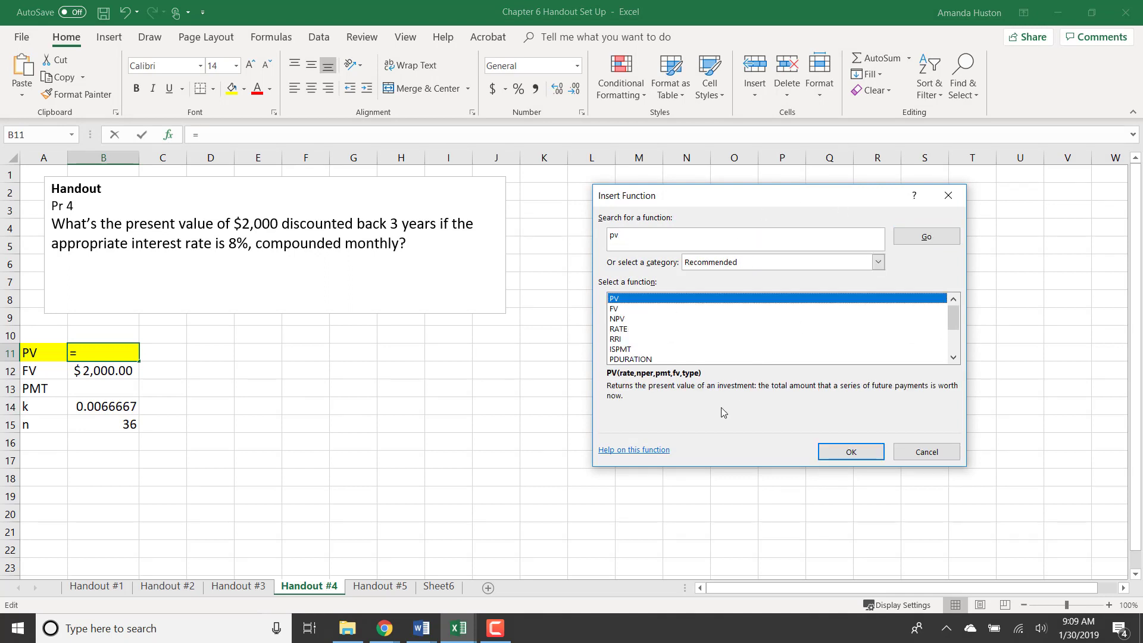
pyautogui.click(821, 451)
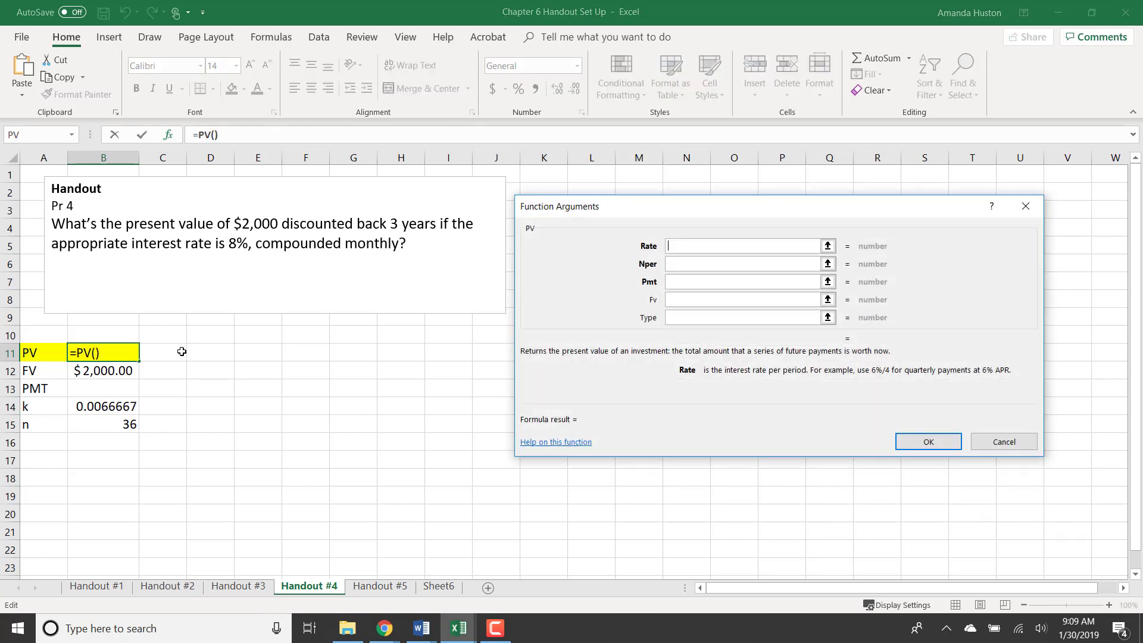
# - Set the PV arguments to Rate B14, Nper B15 and Fv -B12, leaving Pmt and Type empty, and accept the formula
pyautogui.click(113, 406)
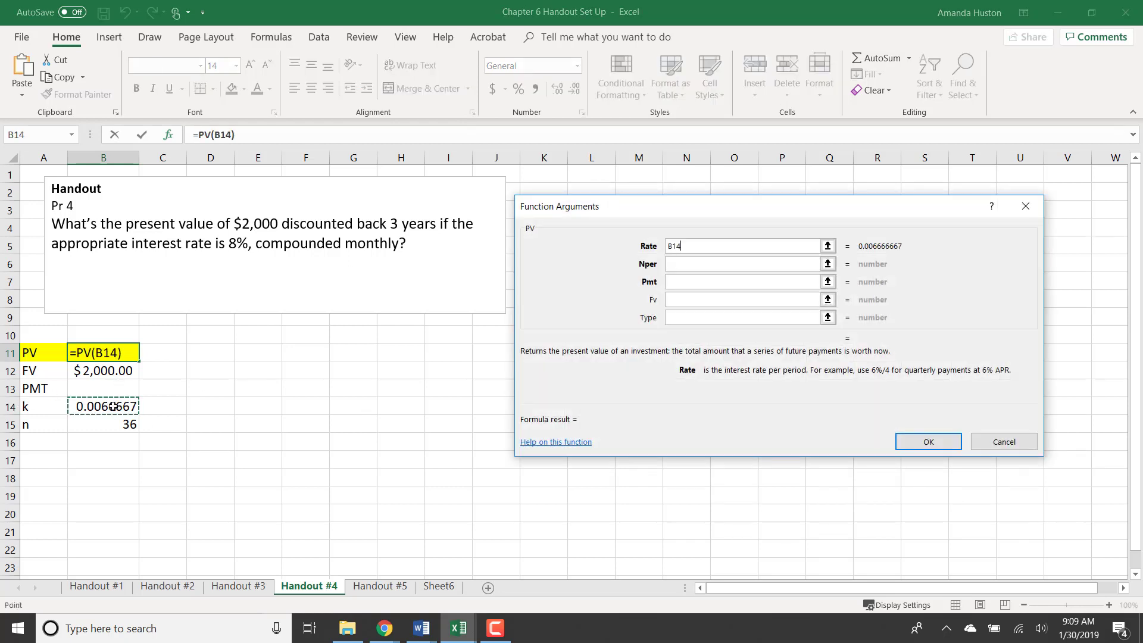
pyautogui.click(674, 265)
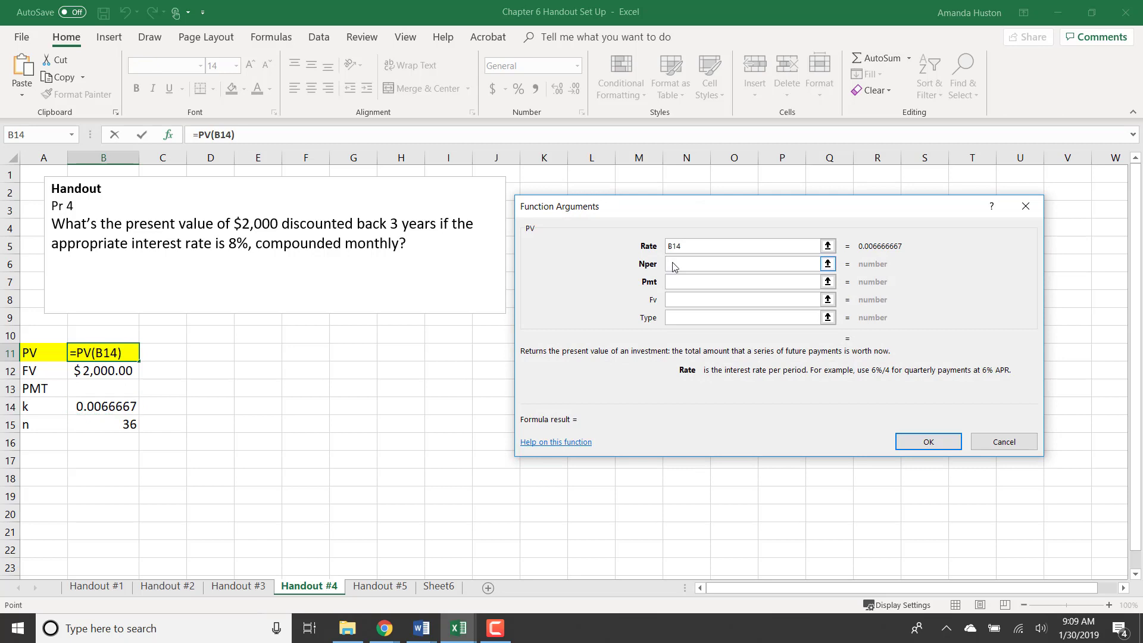
pyautogui.click(120, 435)
pyautogui.click(117, 424)
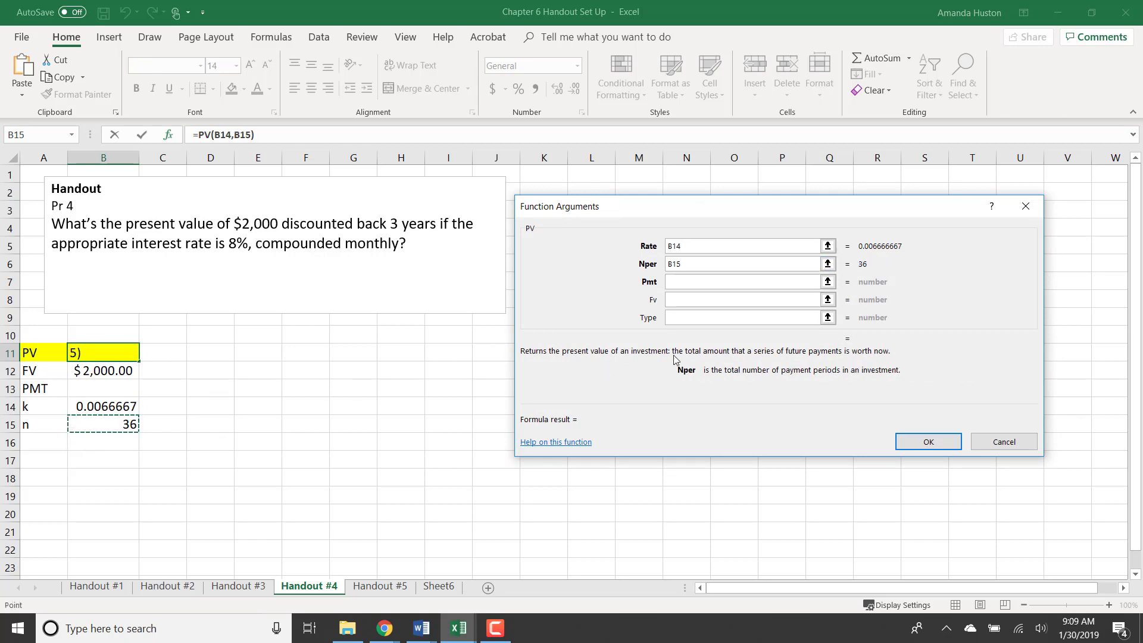
pyautogui.click(699, 302)
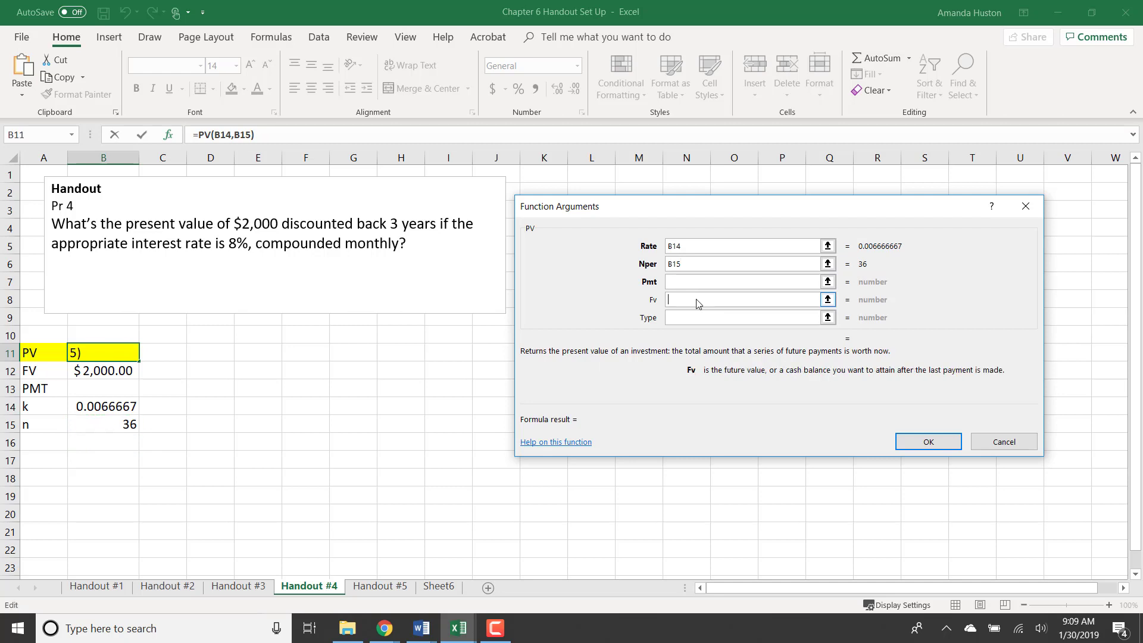
pyautogui.write('-')
pyautogui.click(88, 371)
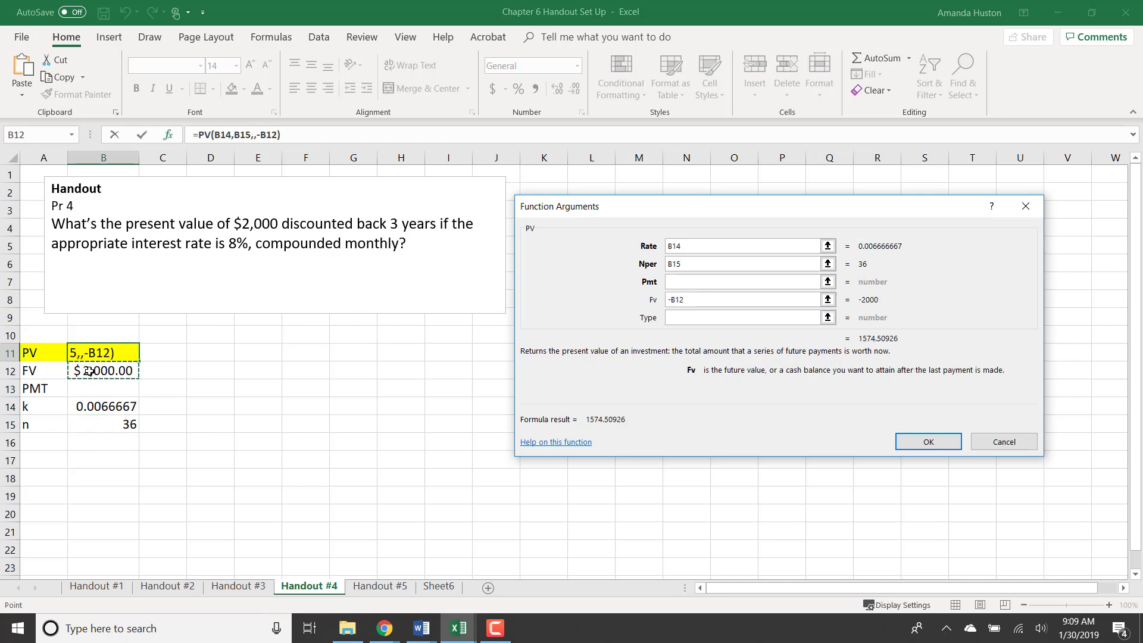
pyautogui.press('Return')
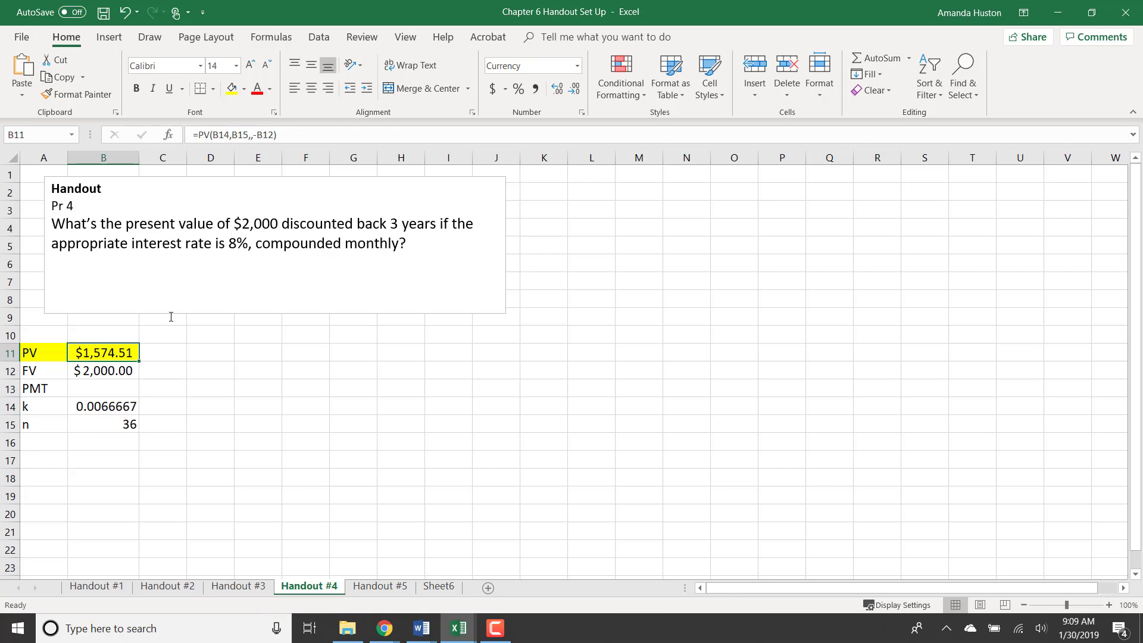
# - On the Handout #4 sheet, change the rate formula k in B14 to =5%/12
pyautogui.click(360, 587)
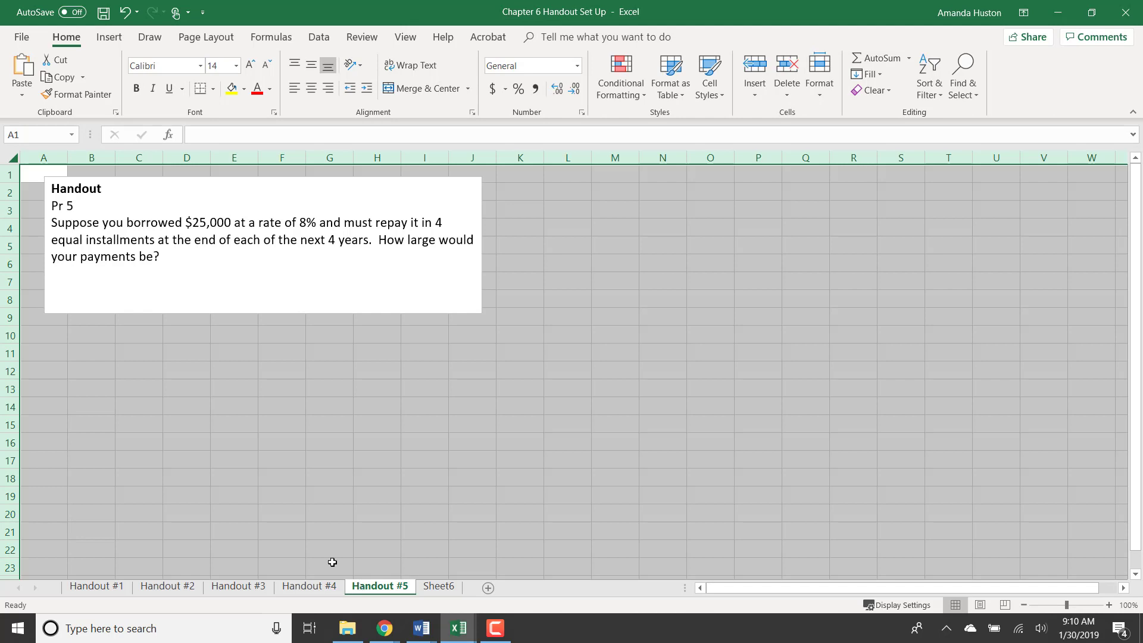
pyautogui.click(312, 589)
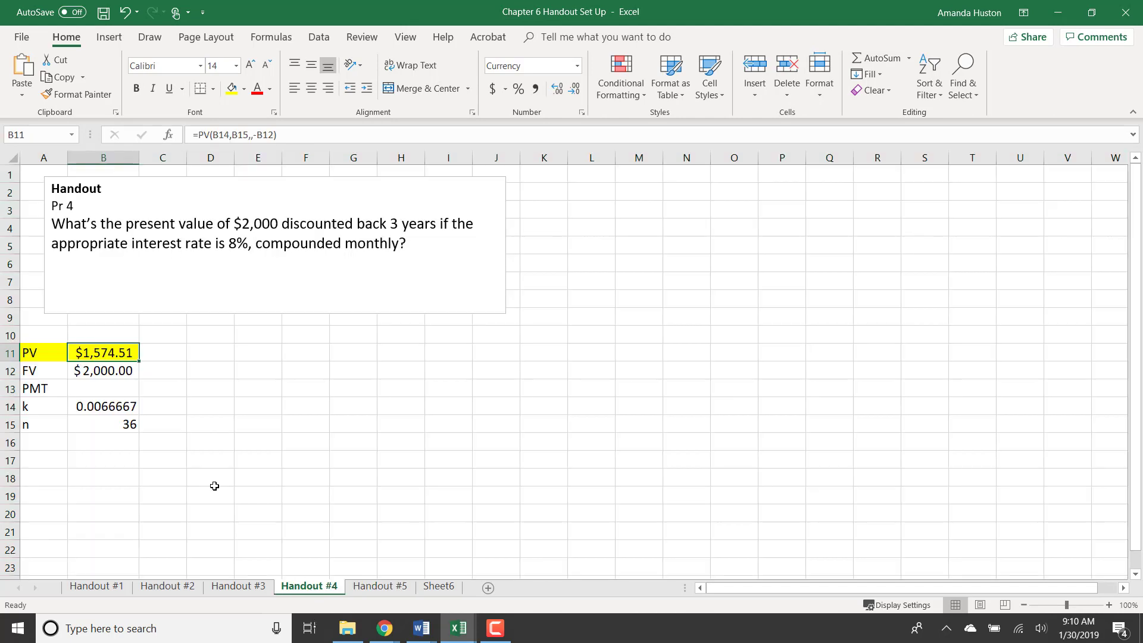
pyautogui.click(104, 405)
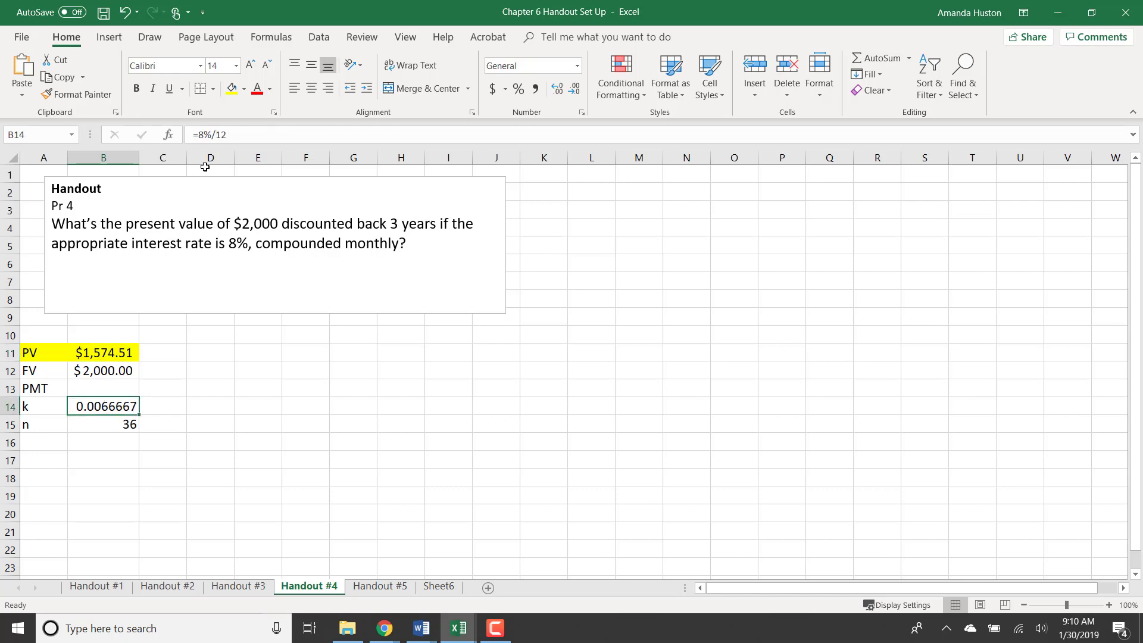
pyautogui.click(202, 135)
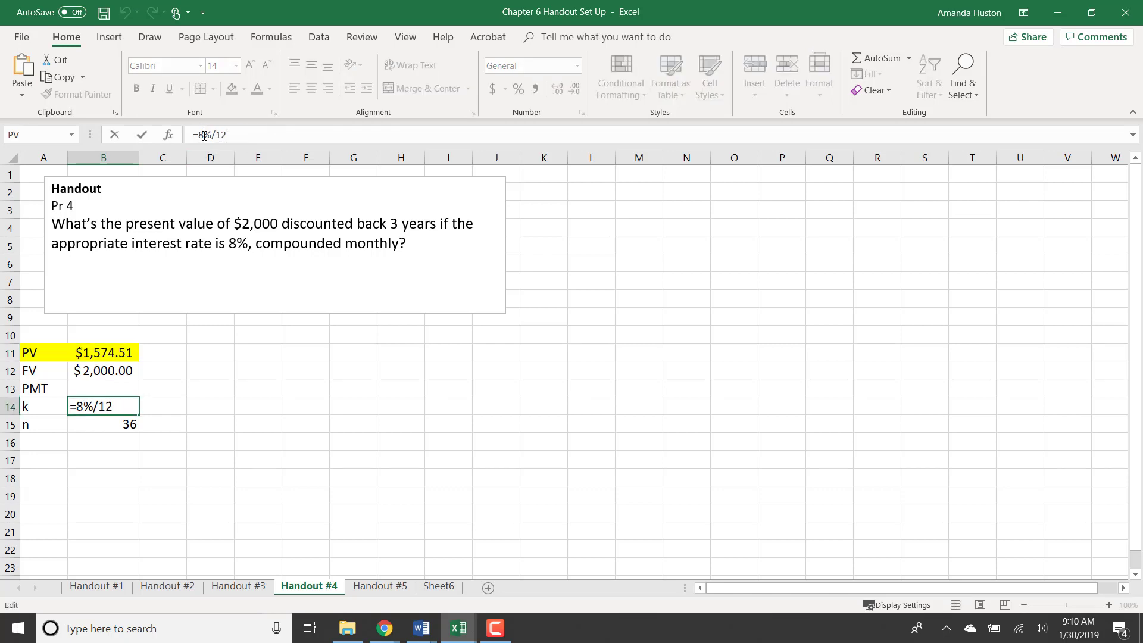
pyautogui.press('BackSpace')
pyautogui.write('5')
pyautogui.press('Return')
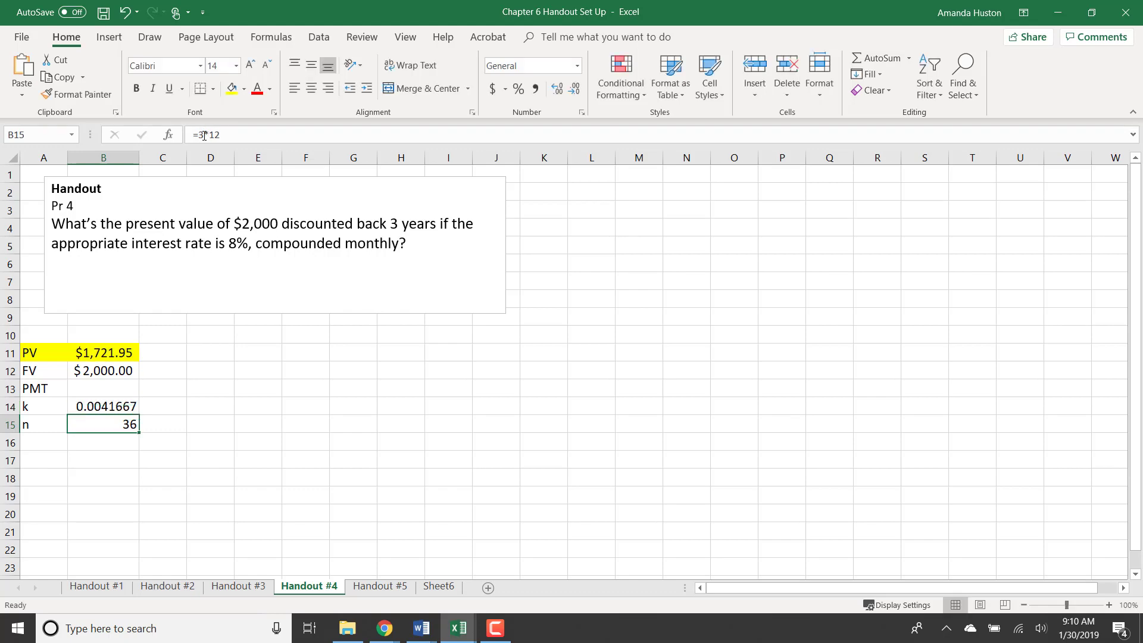
# - Change the monthly rate formula k in B14 to =8%/12
pyautogui.click(90, 405)
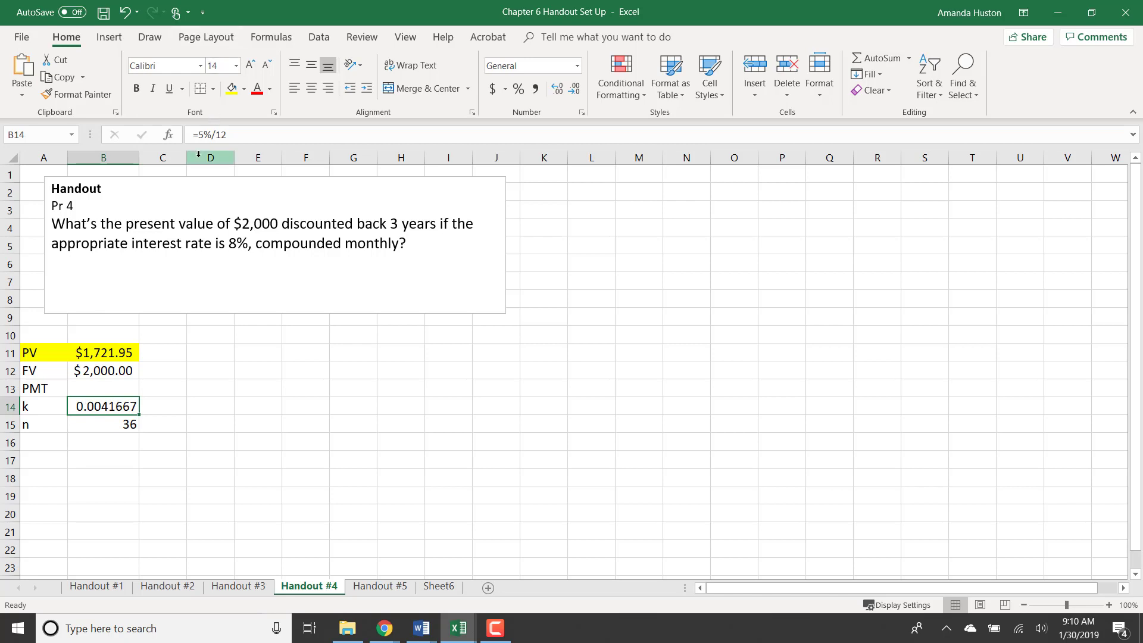
pyautogui.click(209, 136)
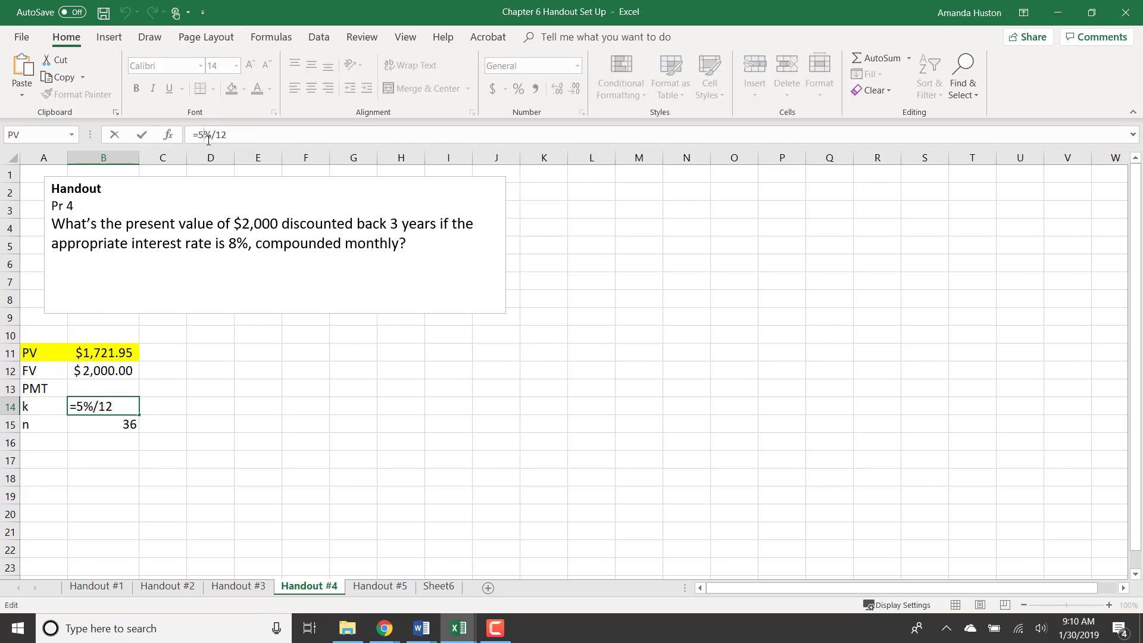
pyautogui.press('BackSpace')
pyautogui.press('BackSpace')
pyautogui.write('8%')
pyautogui.press('Return')
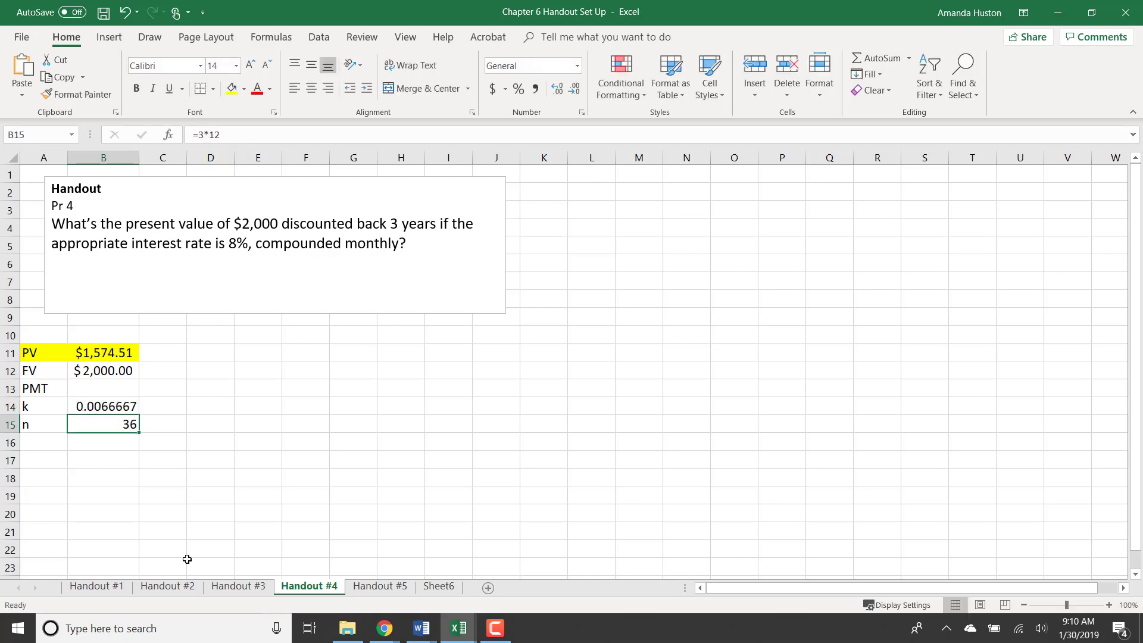
# - On the Handout #5 sheet, enter the labels PV, FV, PMT, k and n in cells A10 to A14
pyautogui.click(366, 590)
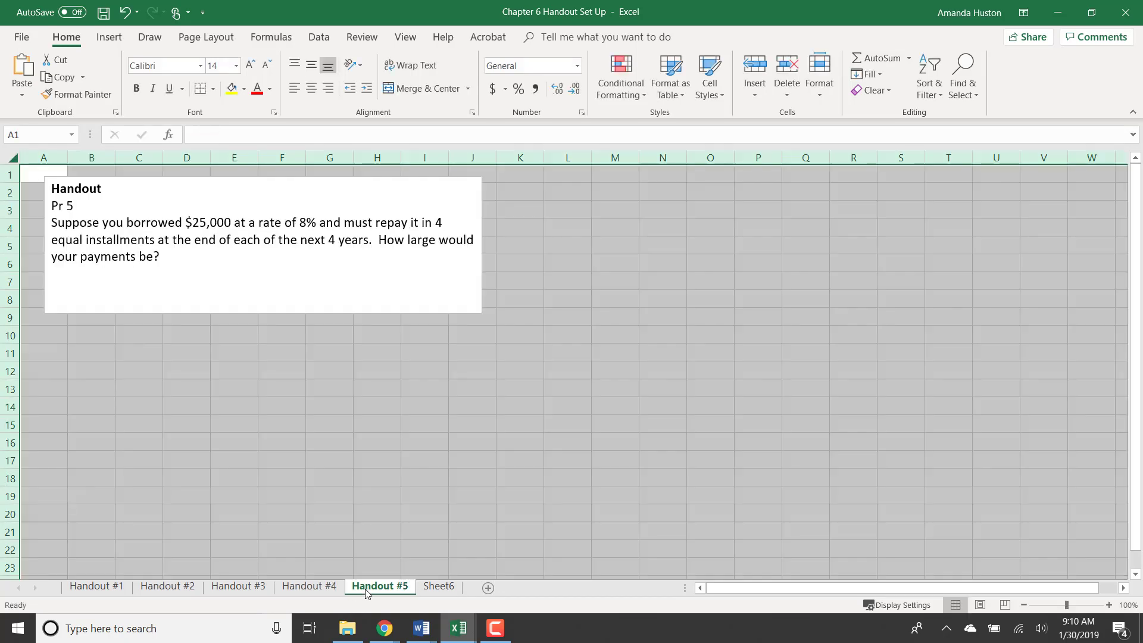
pyautogui.click(41, 341)
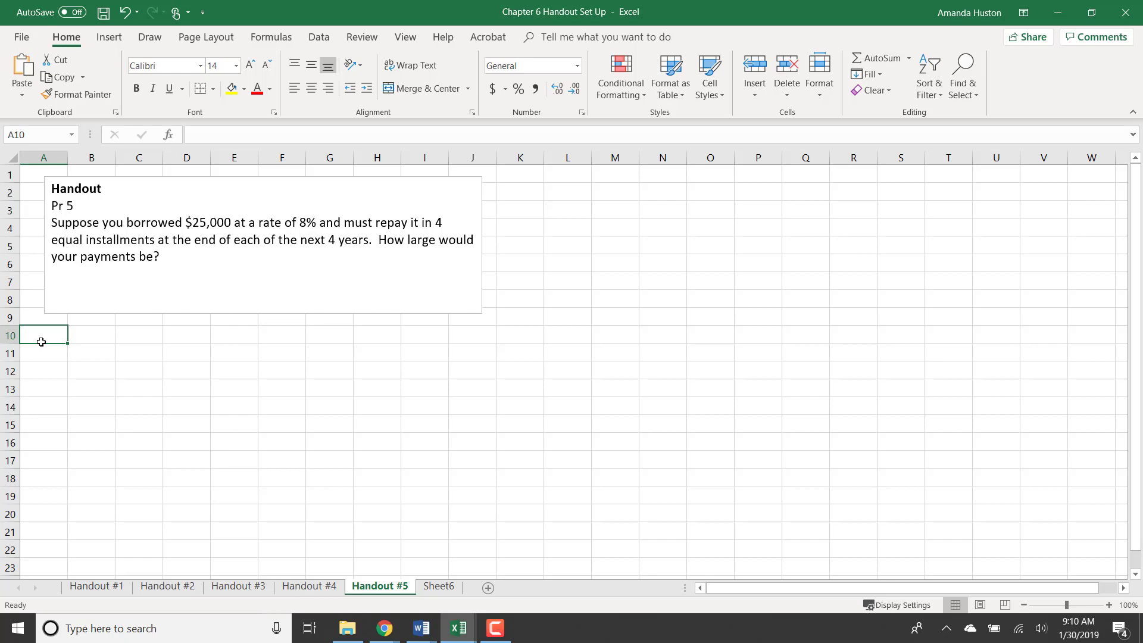
pyautogui.write('PV')
pyautogui.press('Return')
pyautogui.write('P')
pyautogui.press('BackSpace')
pyautogui.press('BackSpace')
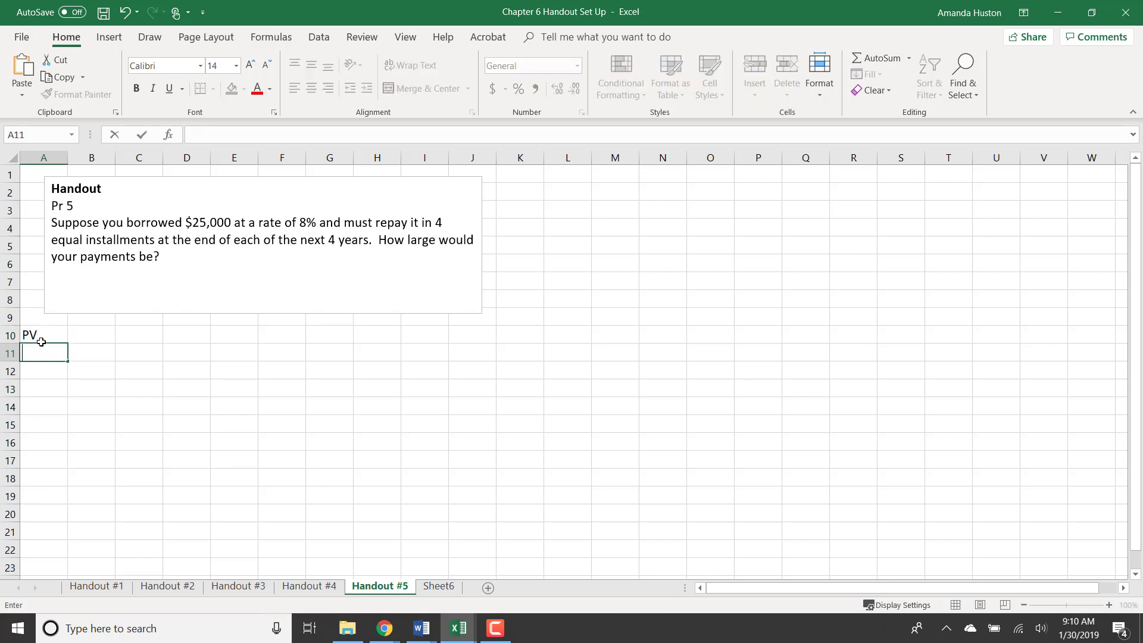
pyautogui.write('FV')
pyautogui.press('Return')
pyautogui.write('PMT')
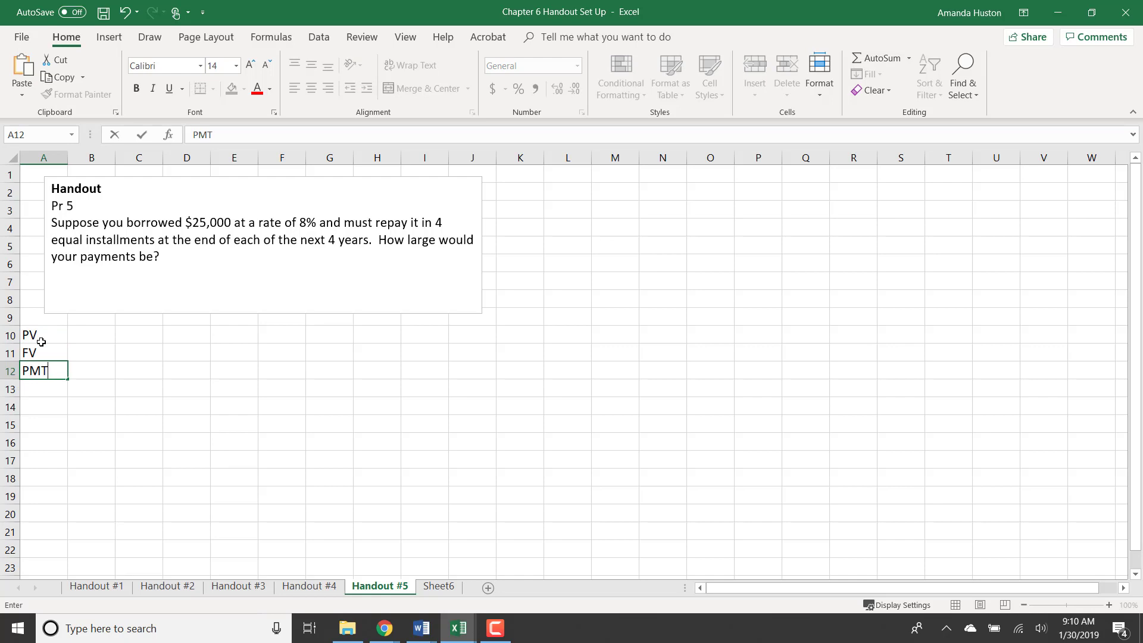
pyautogui.press('Return')
pyautogui.write('k')
pyautogui.press('Return')
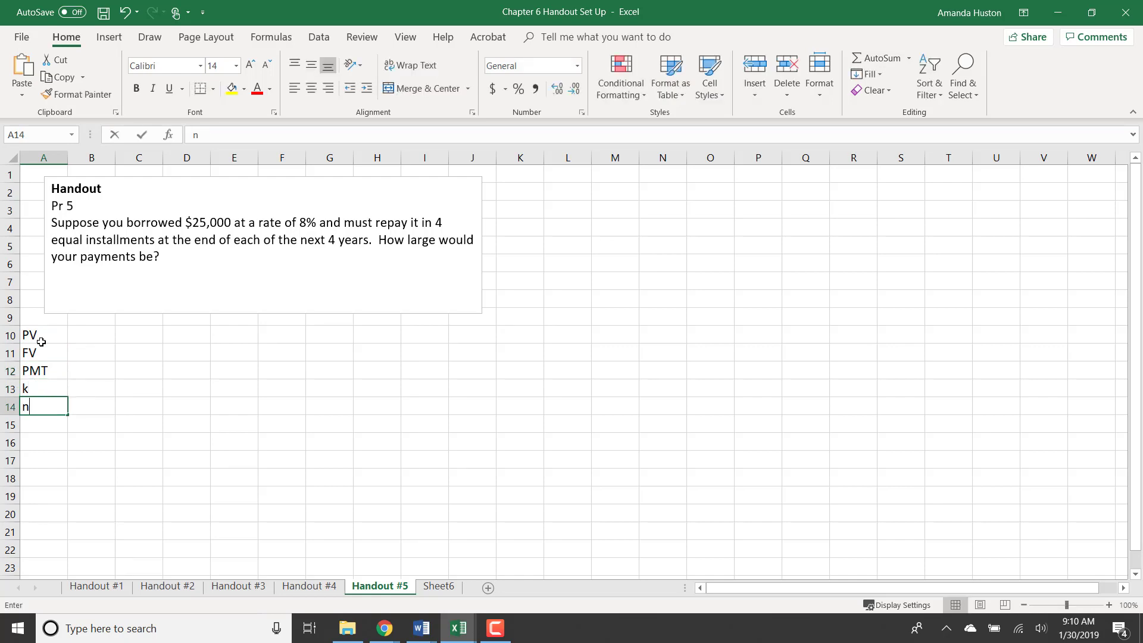
pyautogui.write('n')
pyautogui.press('Return')
# - Enter the present value 25000 in B10 and apply the Accounting number format
pyautogui.click(96, 338)
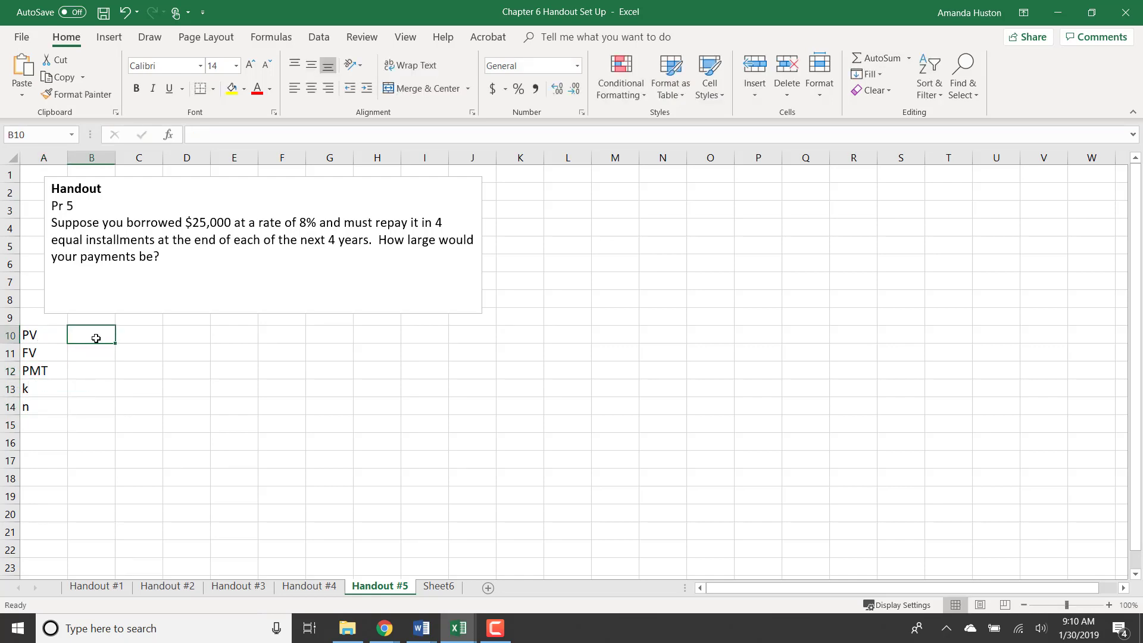
pyautogui.write('25000')
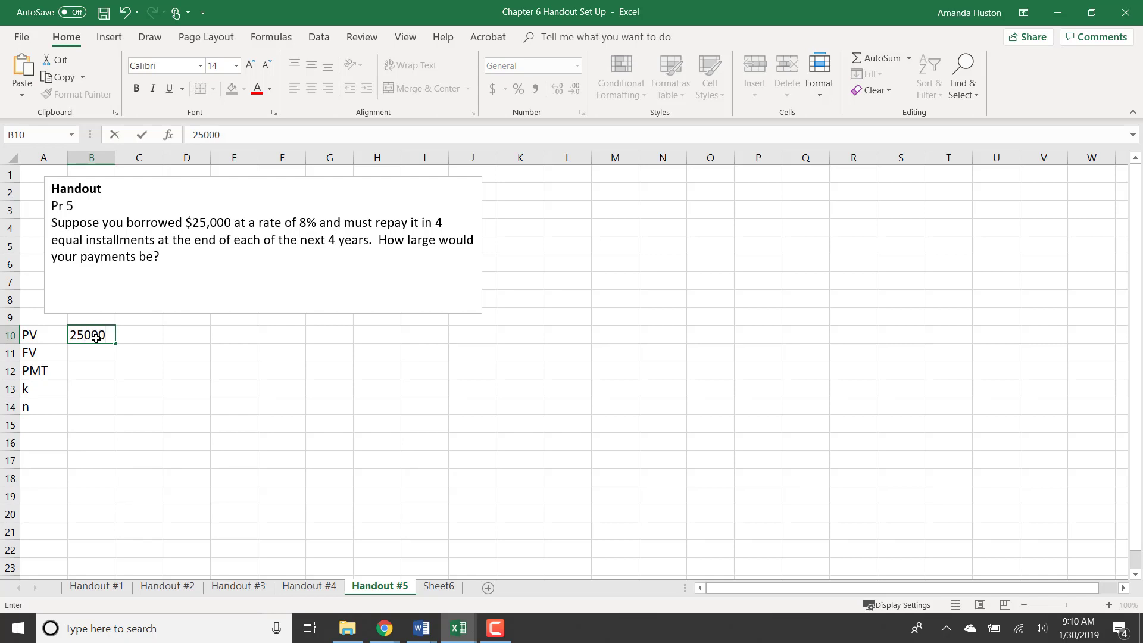
pyautogui.press('Return')
pyautogui.click(95, 336)
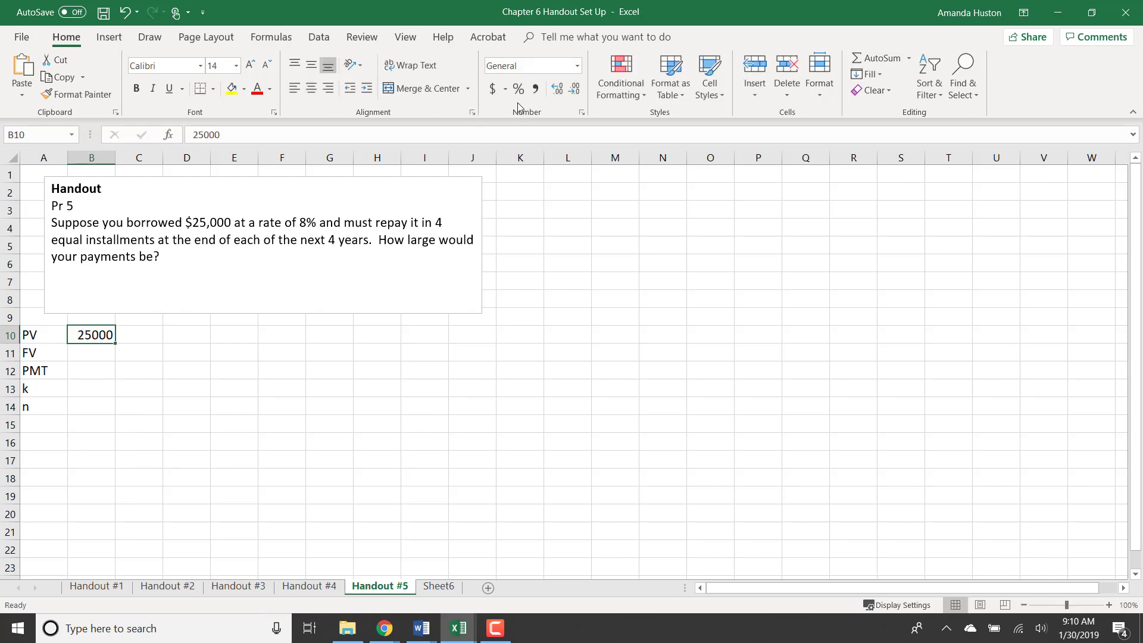
pyautogui.click(492, 89)
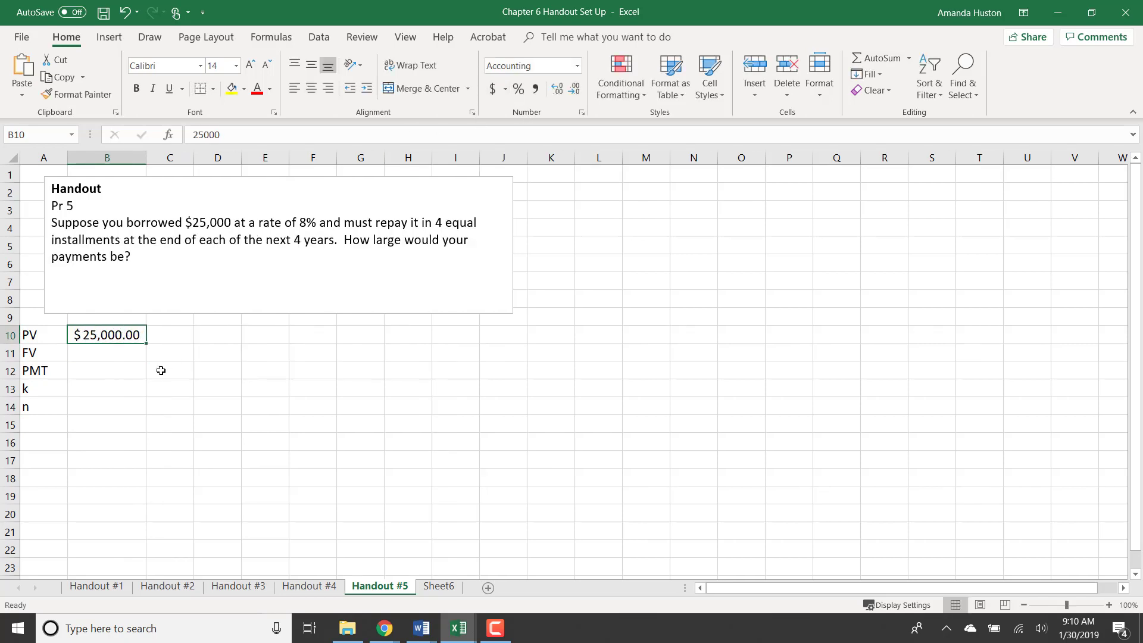
# - Enter the rate k as =8%/4 in B13
pyautogui.click(115, 391)
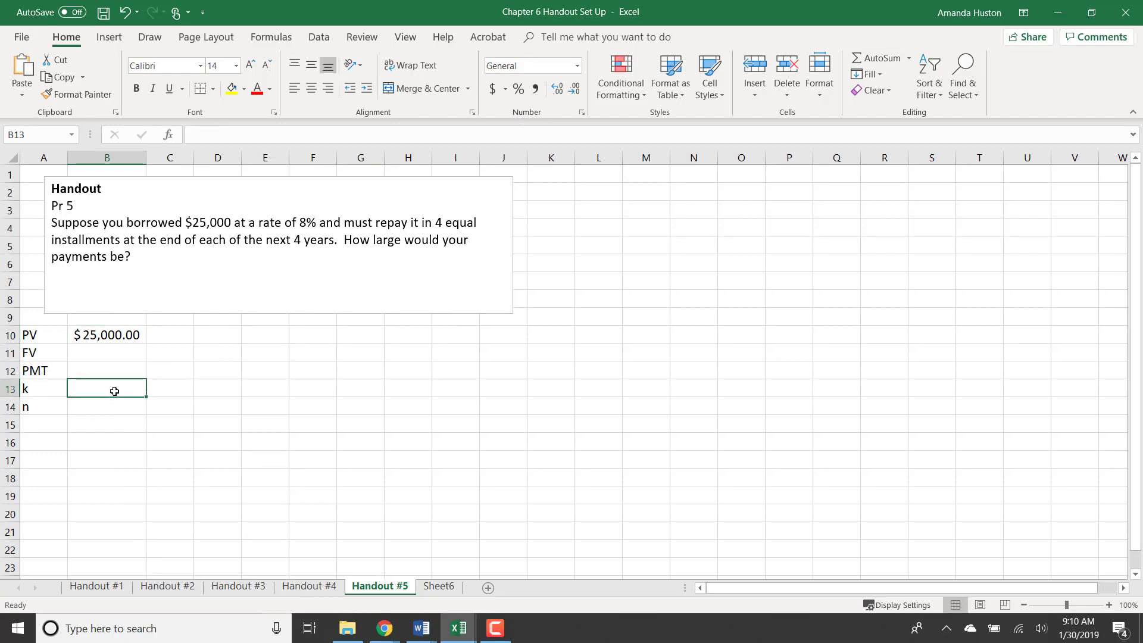
pyautogui.write('=8')
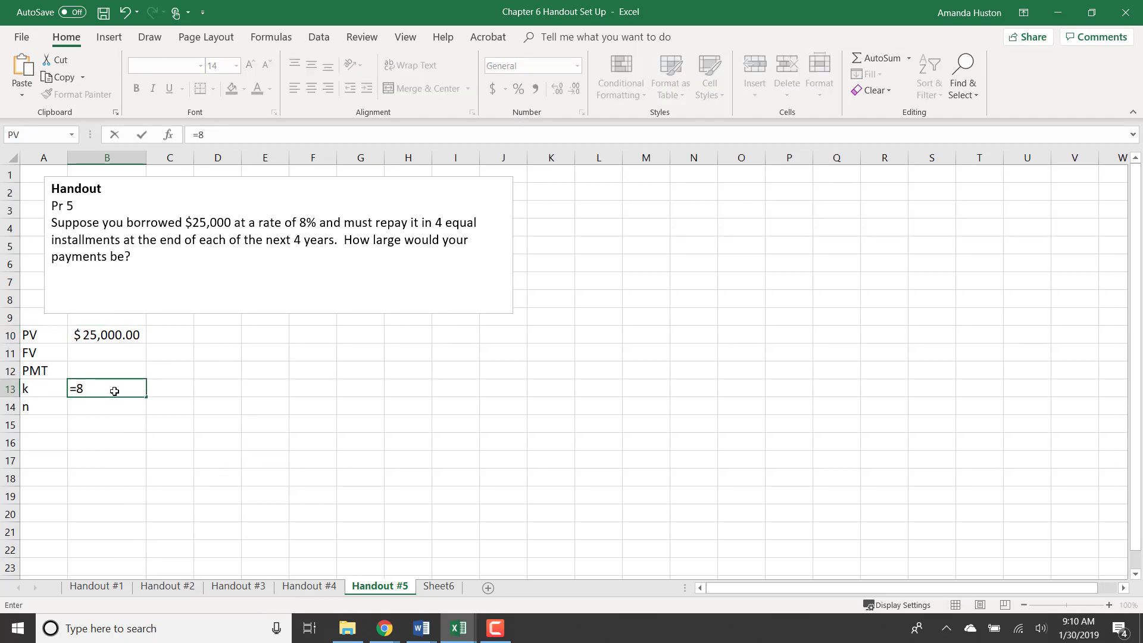
pyautogui.write('%/4')
pyautogui.press('Return')
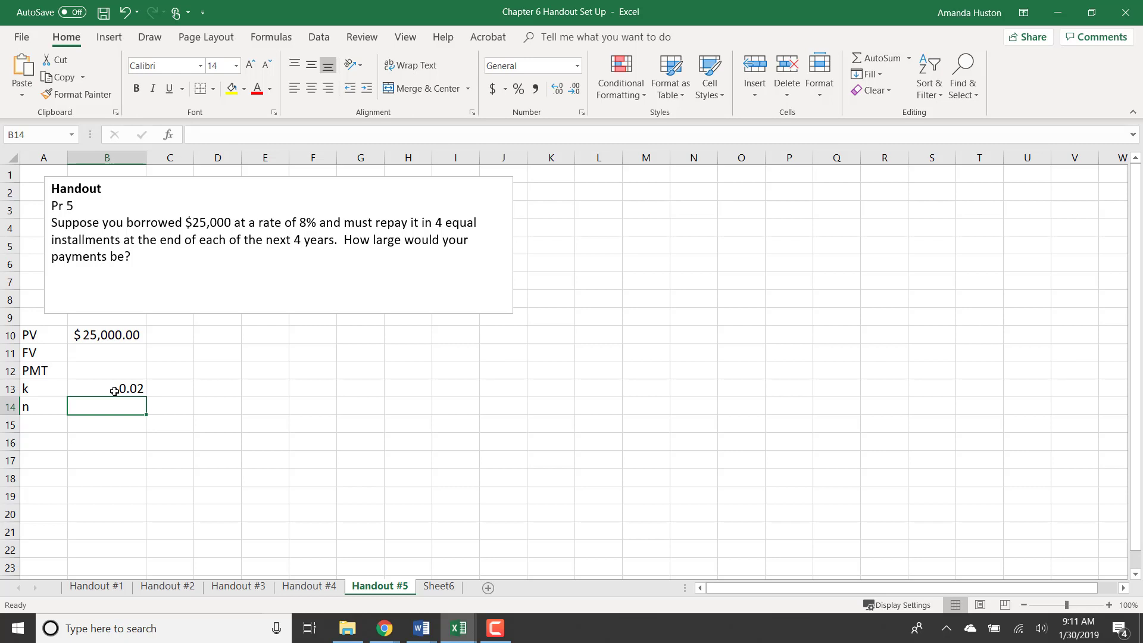
# - Set the rate k in B13 to 8% and enter 4 for the number of periods n in B14
pyautogui.click(114, 391)
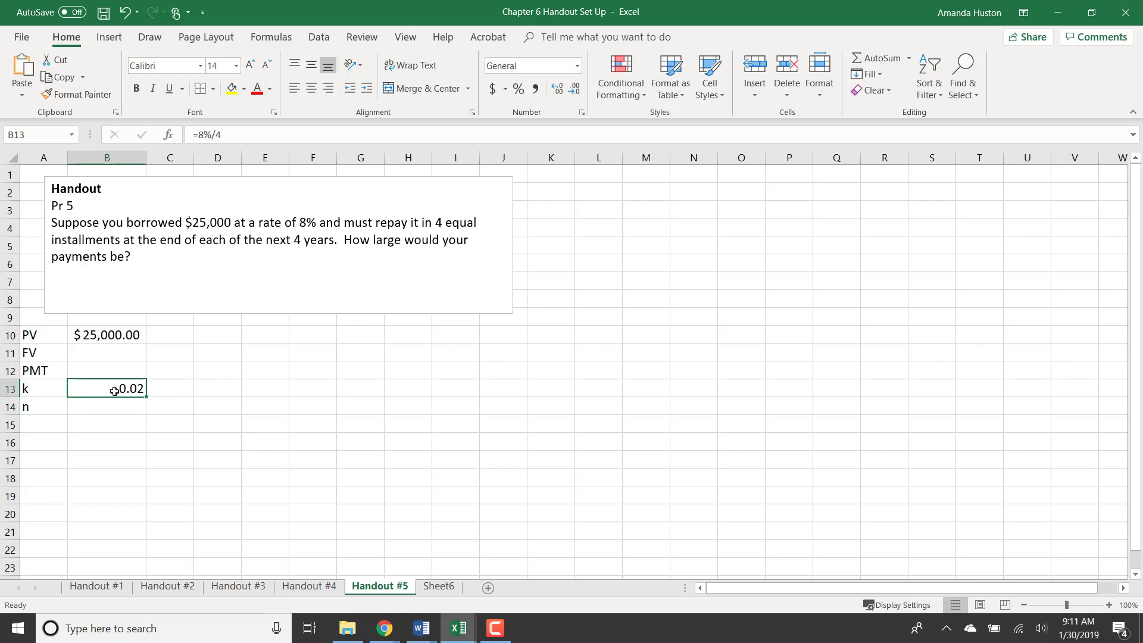
pyautogui.write('8%')
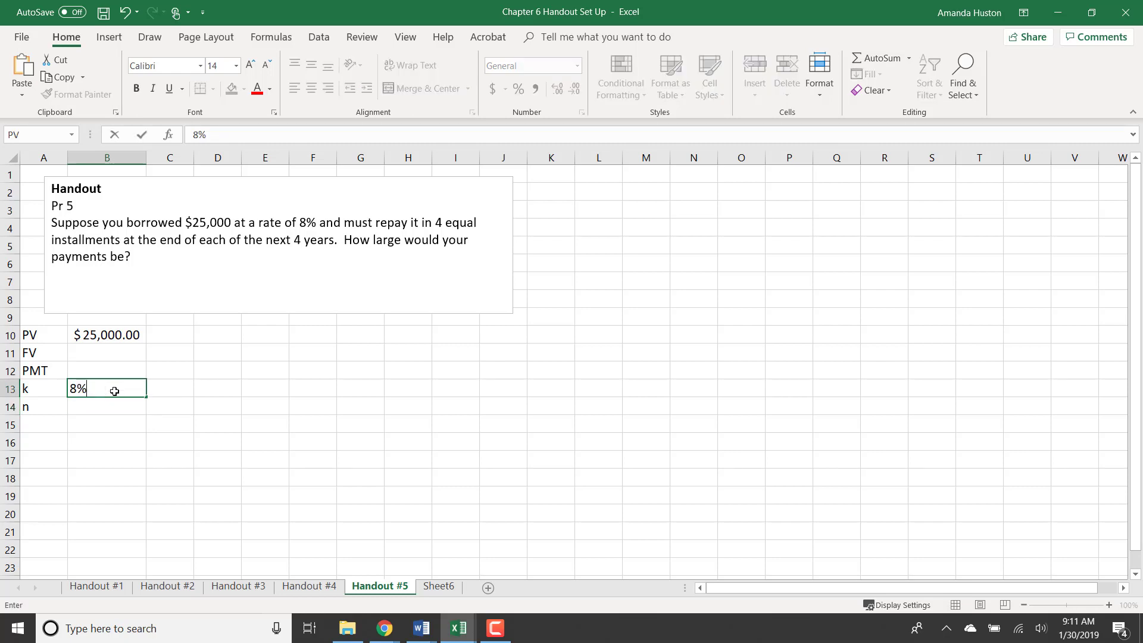
pyautogui.press('Return')
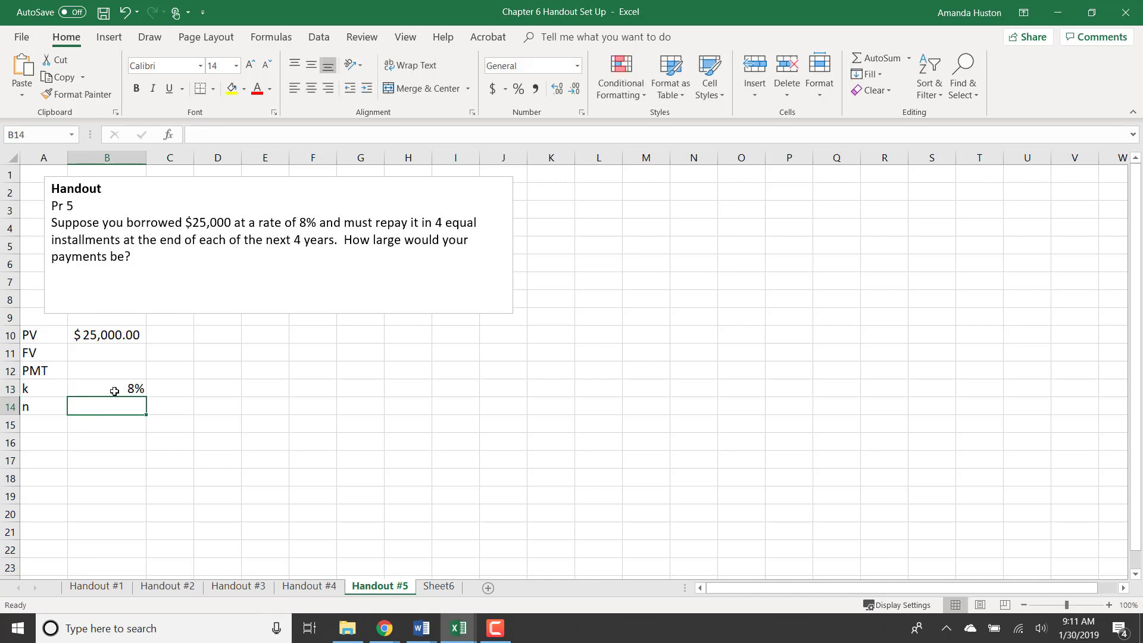
pyautogui.write('4')
pyautogui.click(130, 373)
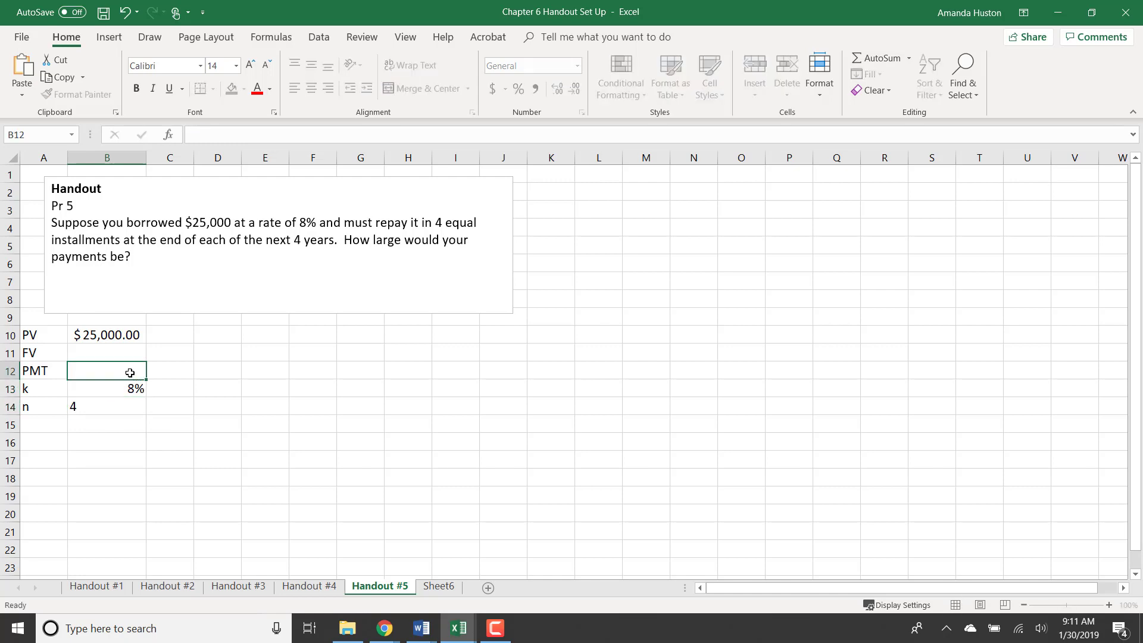
# - Highlight the PMT row A12:B12 in yellow and insert the PMT function in B12
pyautogui.moveTo(63, 369); pyautogui.dragTo(84, 368)
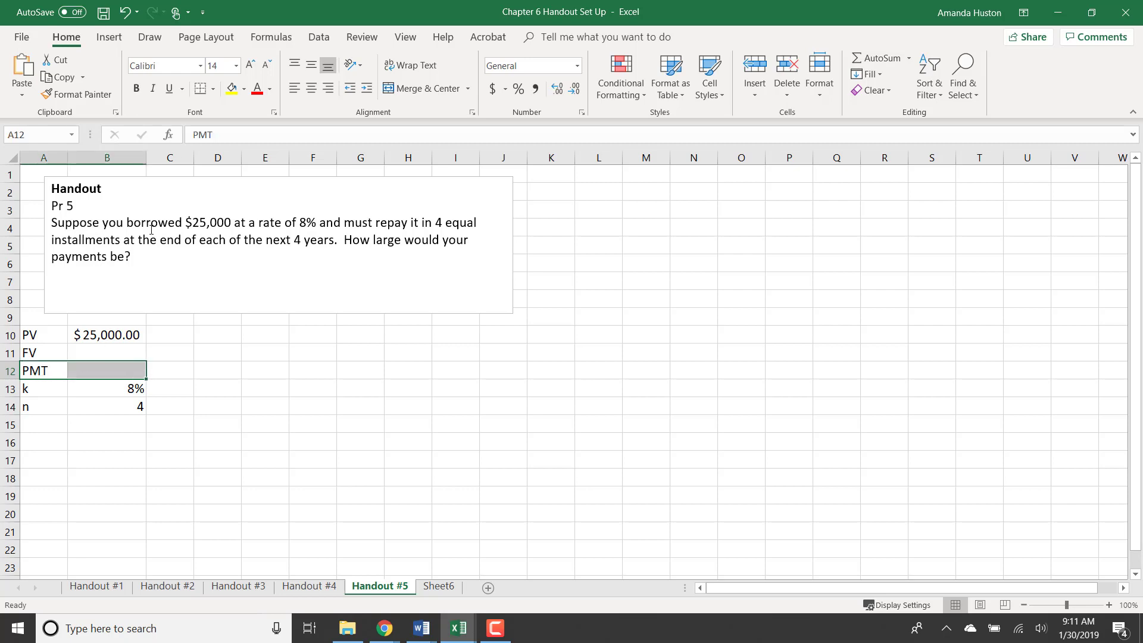
pyautogui.click(231, 89)
pyautogui.click(125, 371)
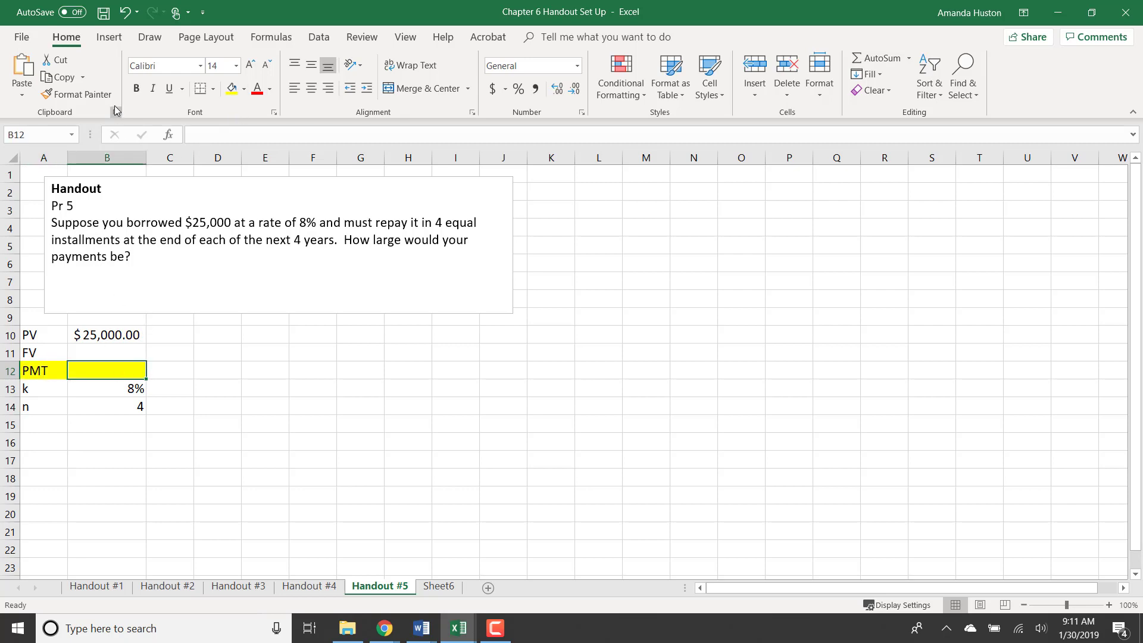
pyautogui.click(183, 135)
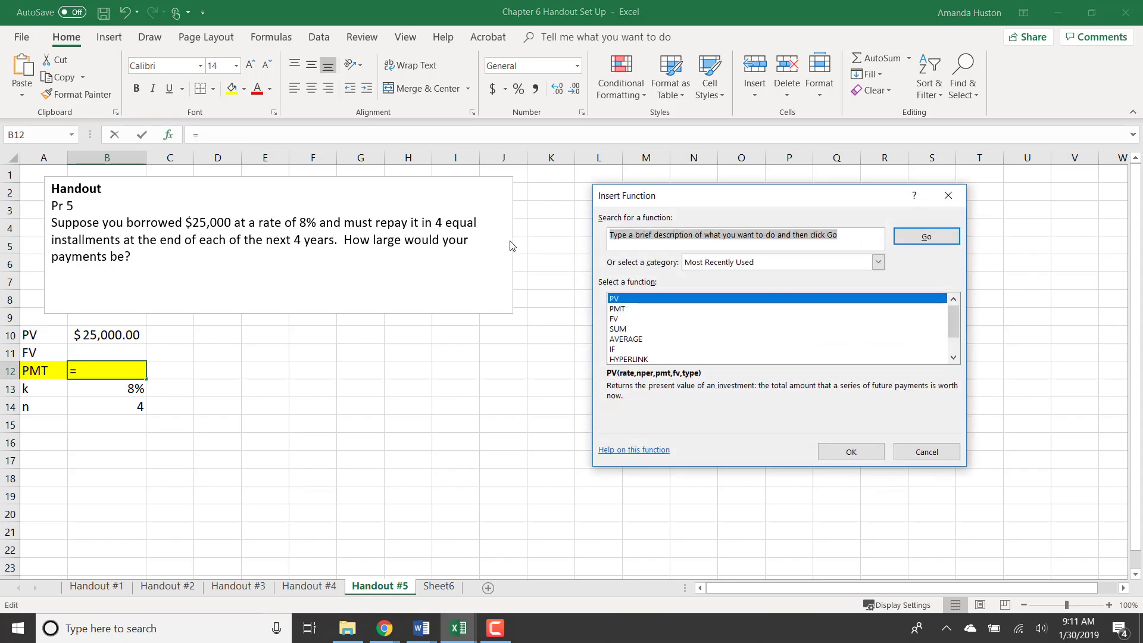
pyautogui.click(628, 309)
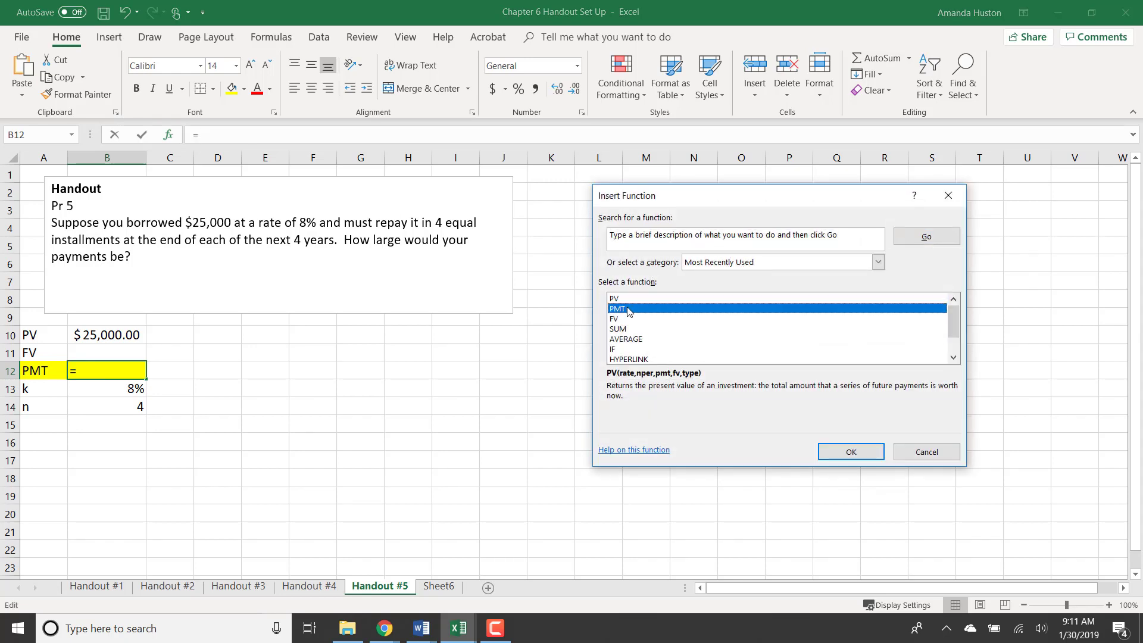
pyautogui.click(848, 456)
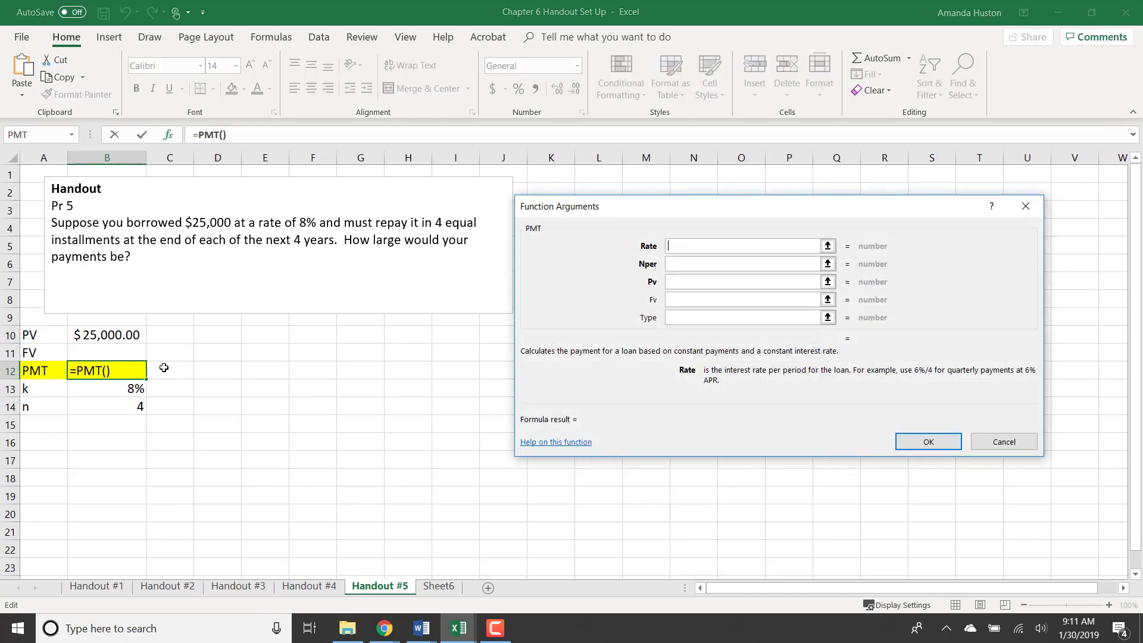
# - Set the PMT arguments to Rate B13, Nper B14 and Pv -B10, leaving Fv and Type empty, and accept the formula
pyautogui.click(117, 388)
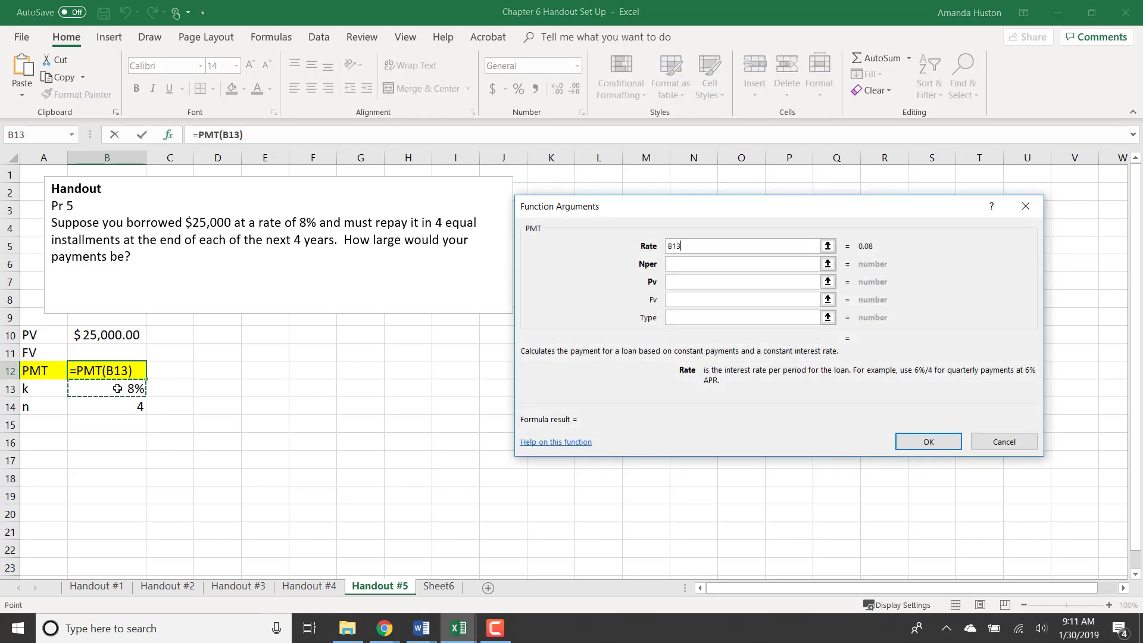
pyautogui.click(729, 263)
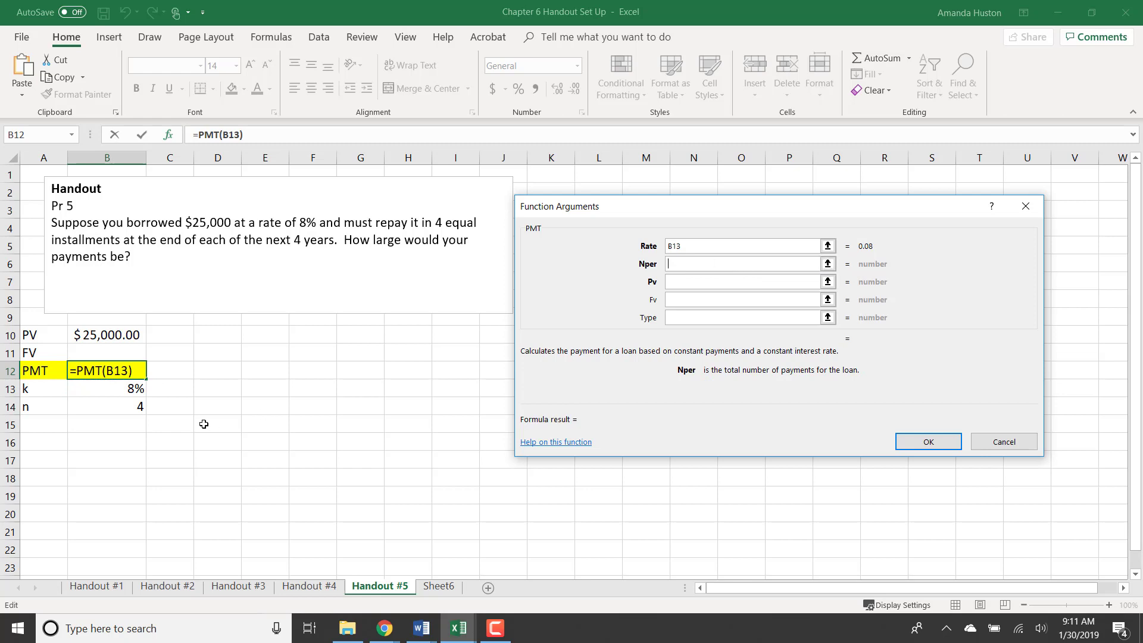
pyautogui.click(131, 415)
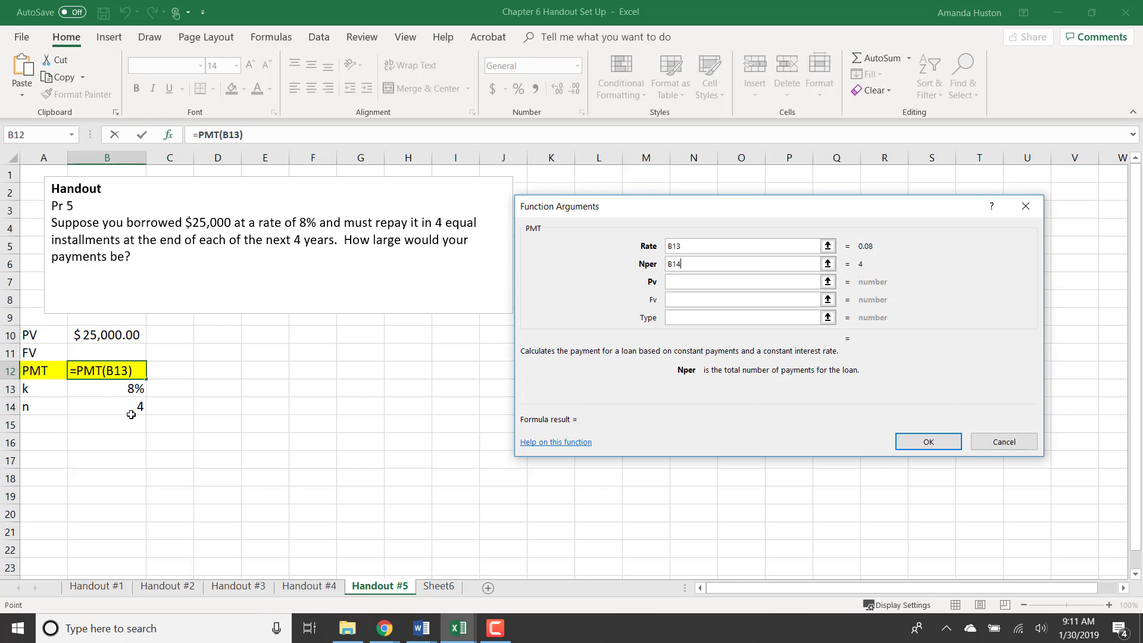
pyautogui.click(732, 284)
pyautogui.write('-')
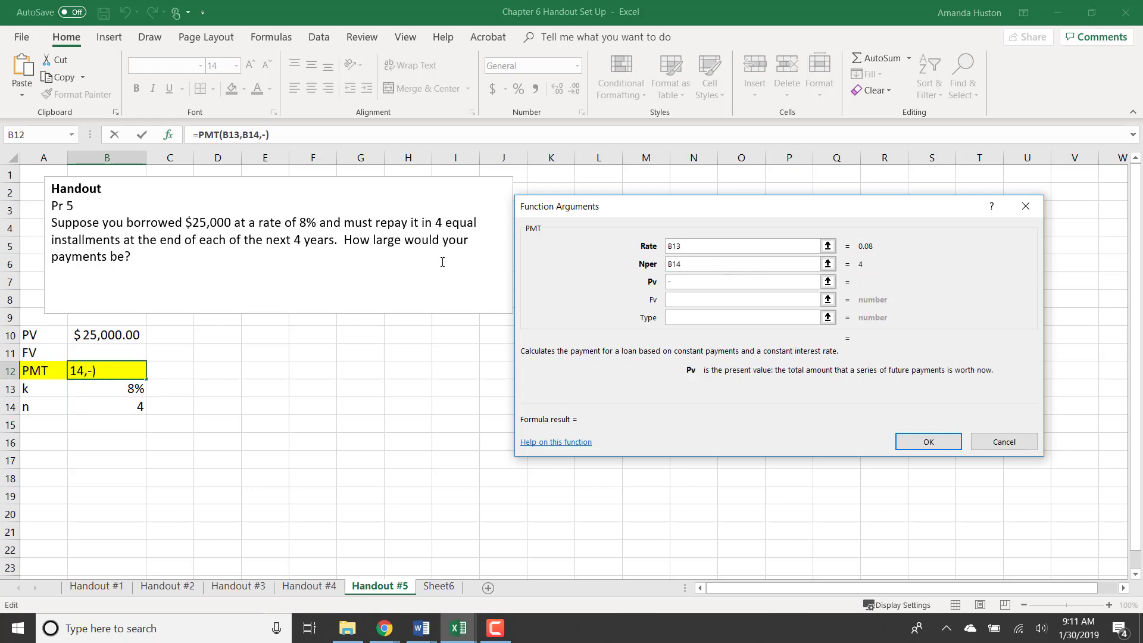
pyautogui.click(103, 331)
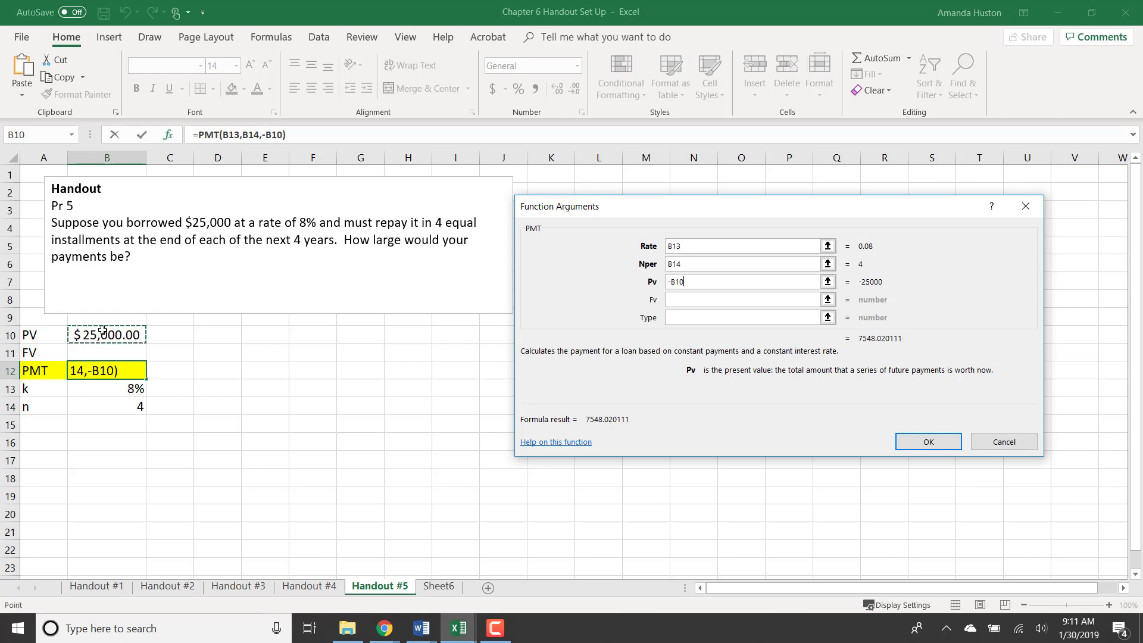
pyautogui.press('Return')
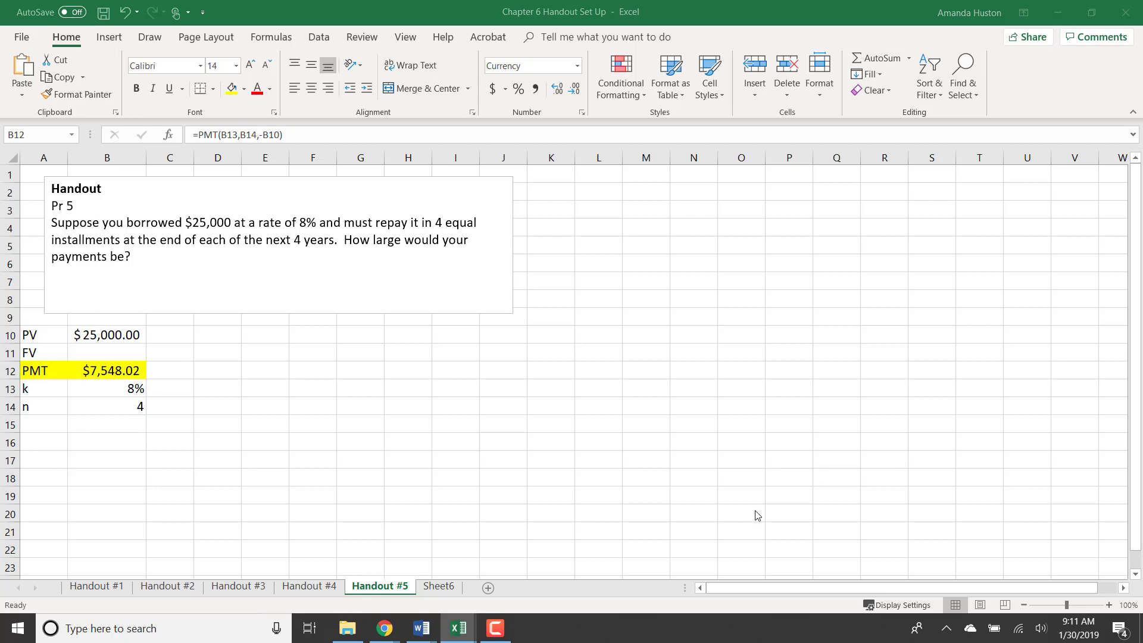
# - Open Sheet6 and rename it as Handout #6
pyautogui.click(444, 587)
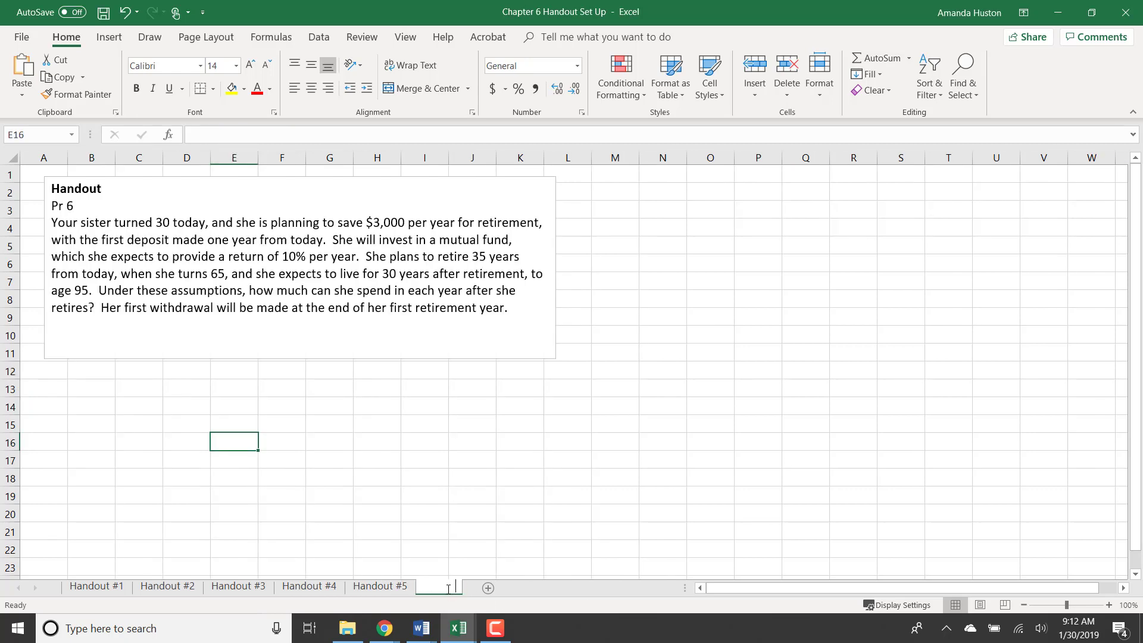
pyautogui.doubleClick(448, 590)
pyautogui.write('Handout')
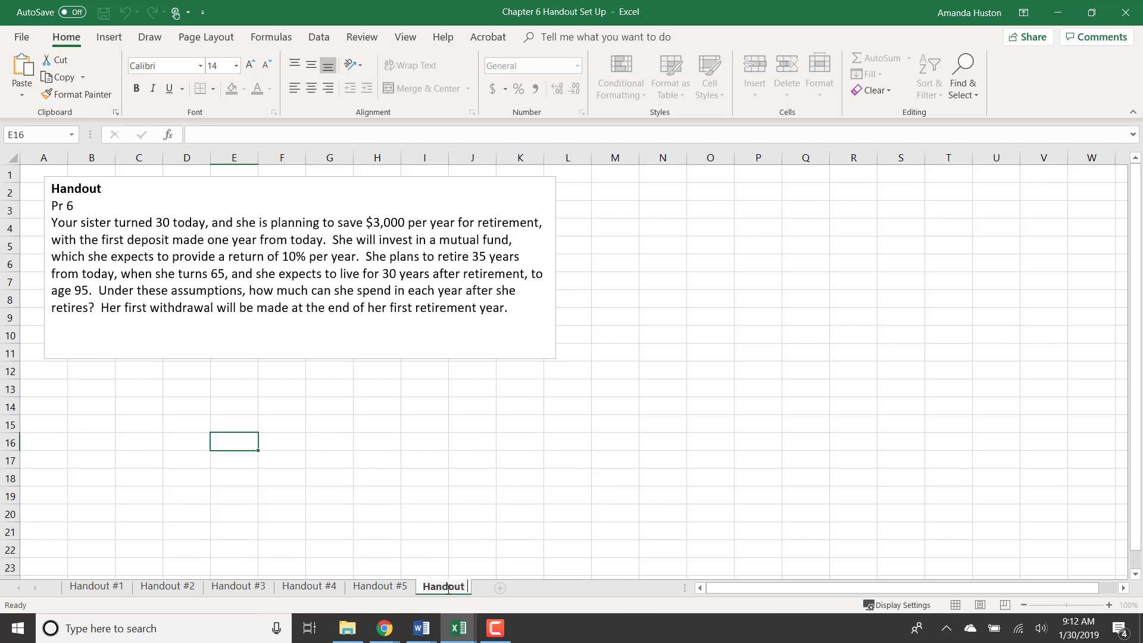
pyautogui.write('#')
pyautogui.press('BackSpace')
pyautogui.write('#6')
# - Enter the heading "Step 1:" in A14 and the description "Calculate Savings at Retirement Age" in A15
pyautogui.click(44, 405)
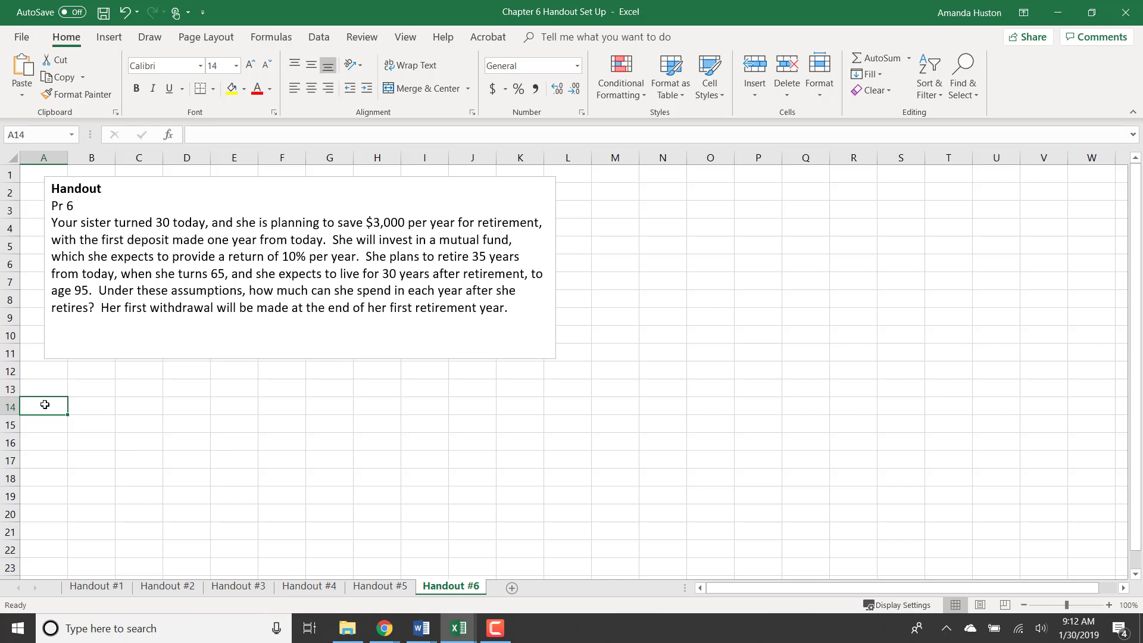
pyautogui.write('Ste')
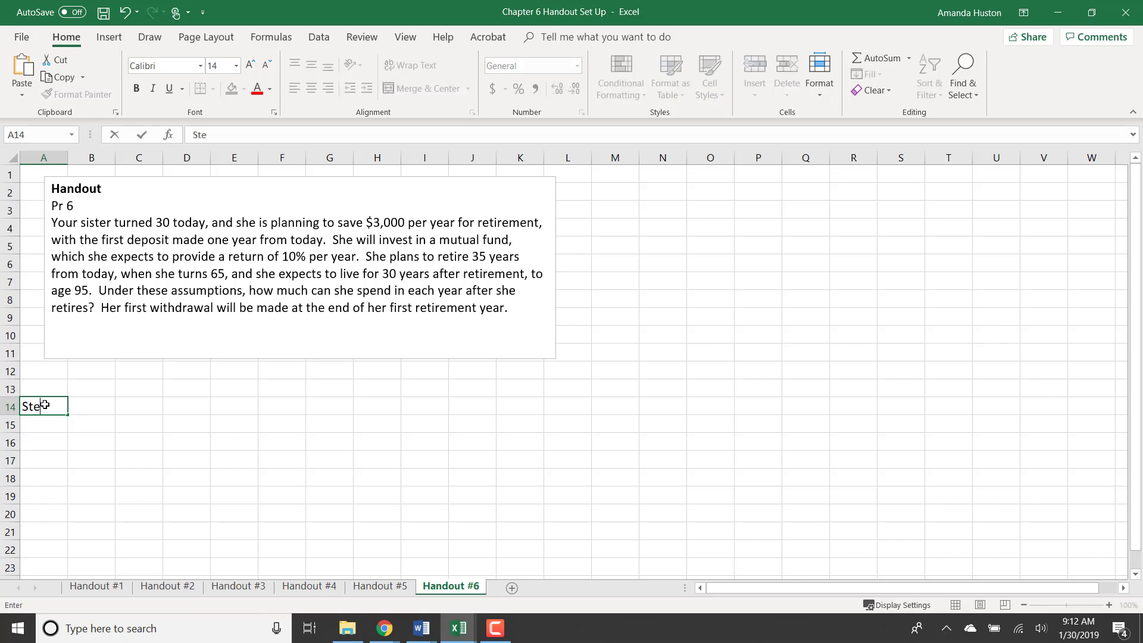
pyautogui.write('p 1":')
pyautogui.press('Return')
pyautogui.write('Calculate')
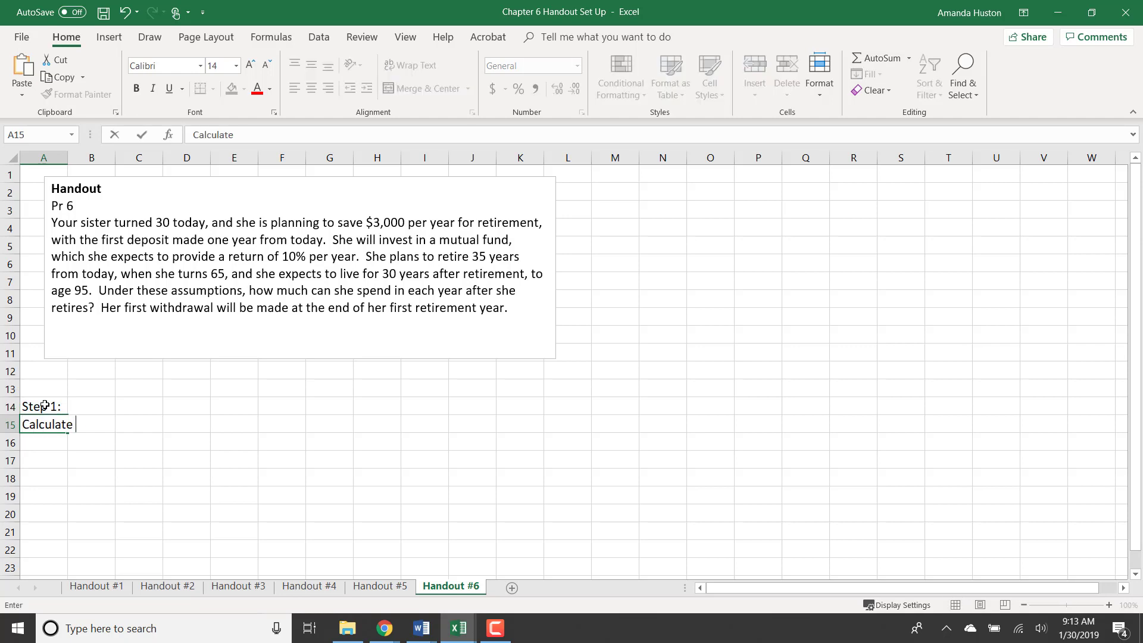
pyautogui.write(' Savings at Re')
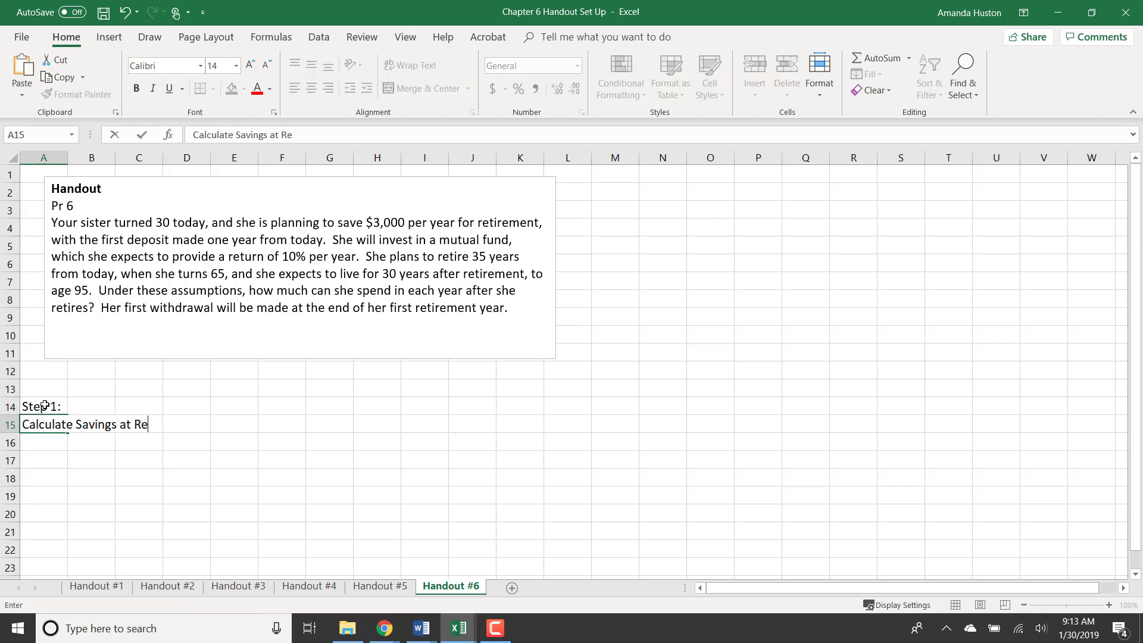
pyautogui.write('tirement Age')
pyautogui.press('Return')
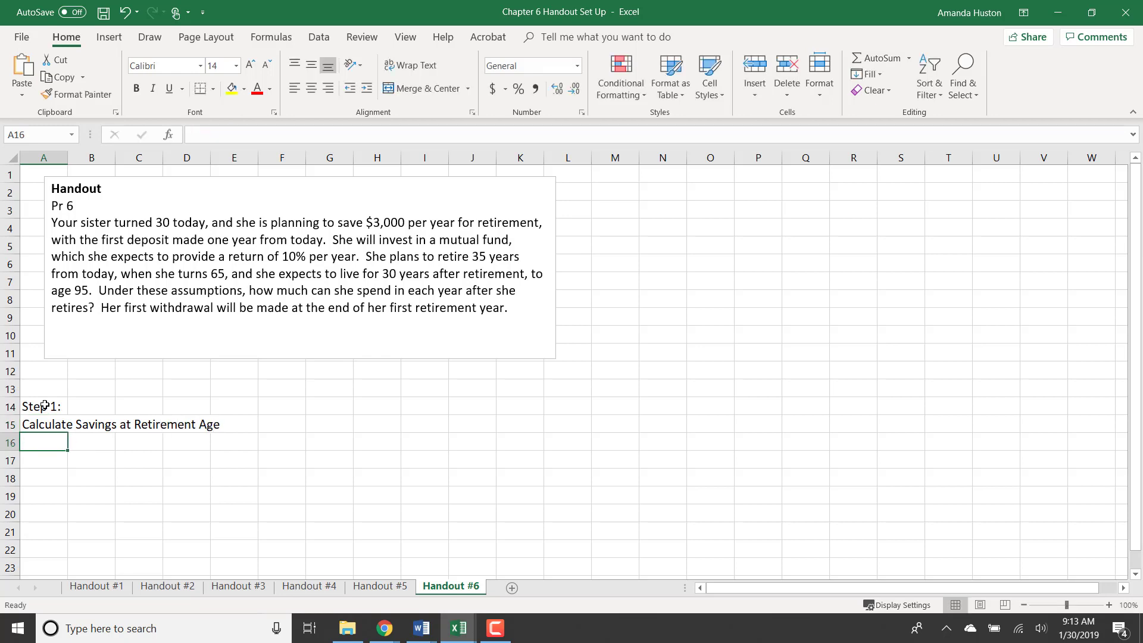
# - Label the Step 1 variables PV, FV, PMT, k and n down cells A17 to A21
pyautogui.press('Return')
pyautogui.write('PV')
pyautogui.press('Return')
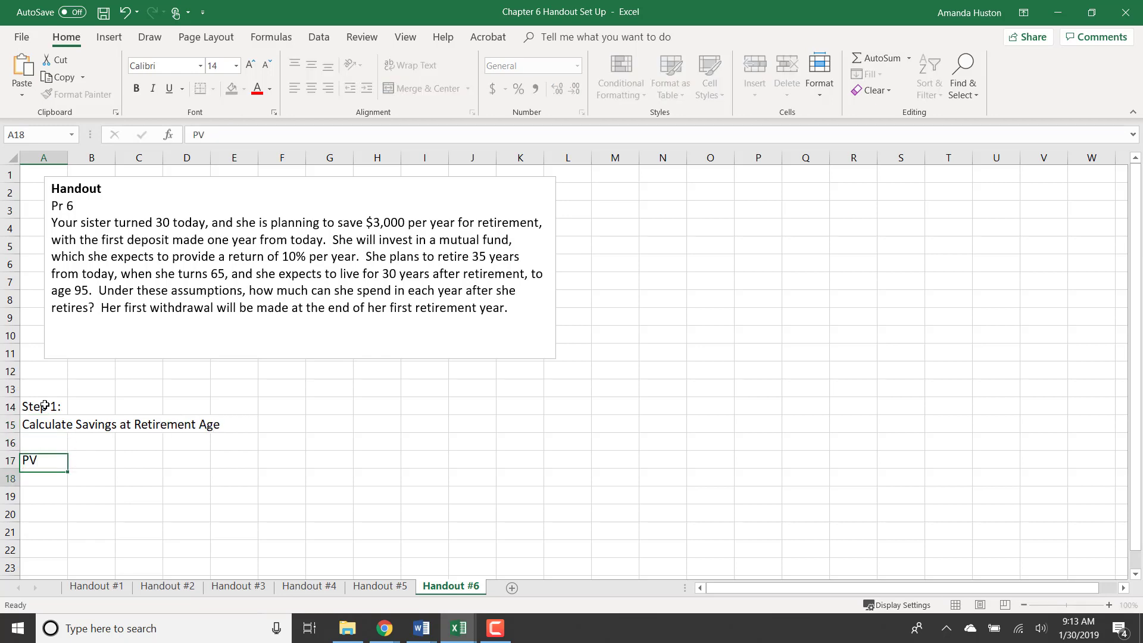
pyautogui.write('FV')
pyautogui.press('Return')
pyautogui.write('PMT')
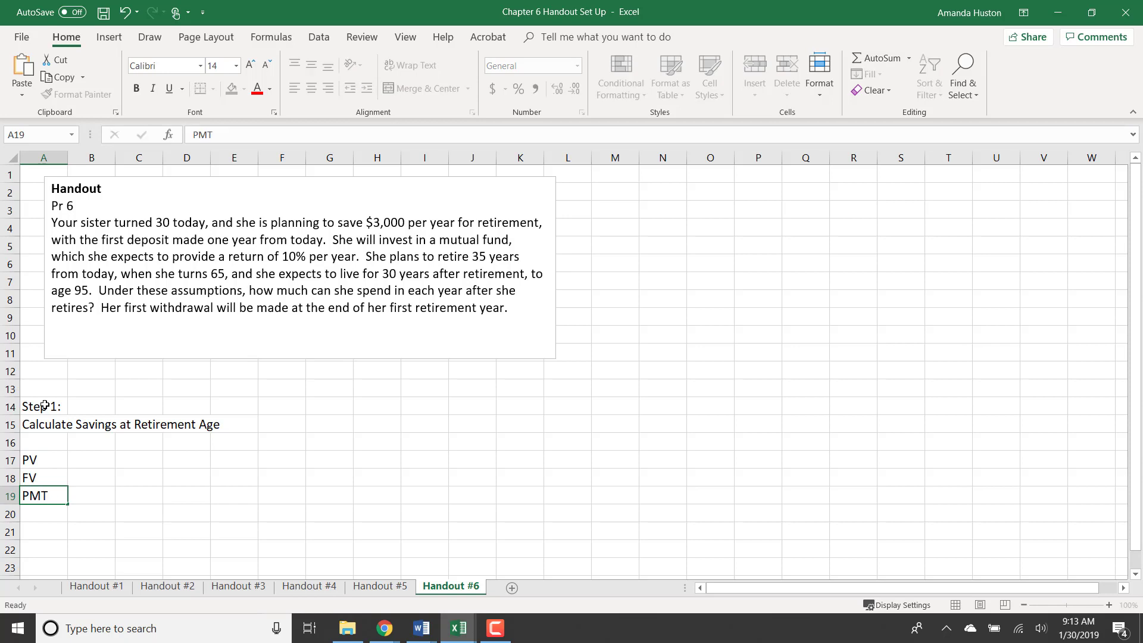
pyautogui.press('Return')
pyautogui.write('k')
pyautogui.press('Return')
pyautogui.write('n')
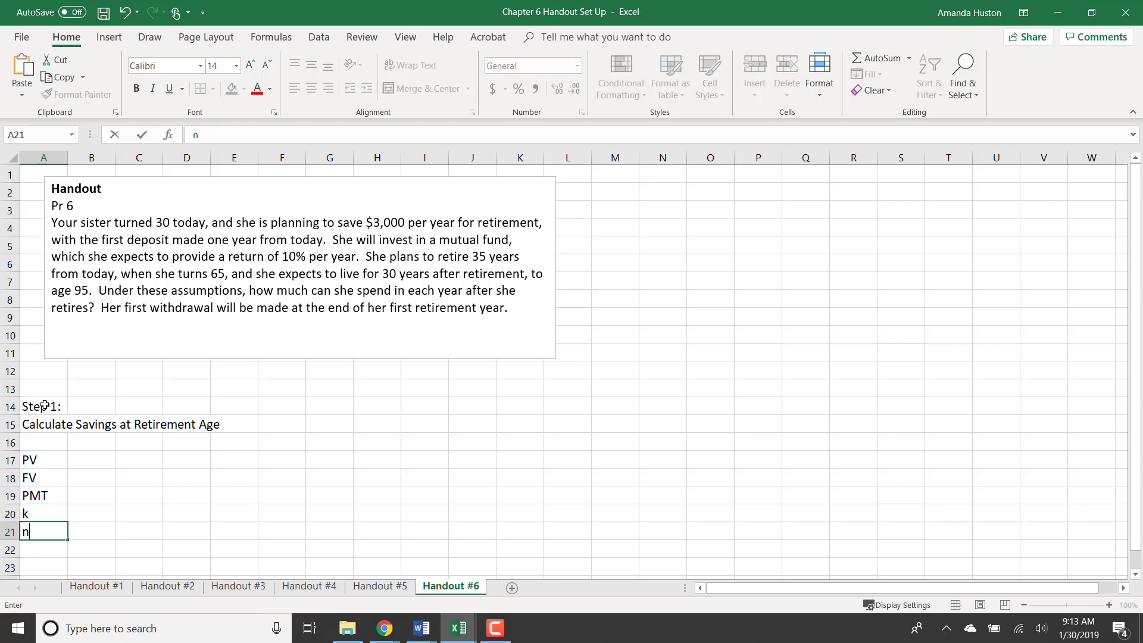
pyautogui.click(85, 456)
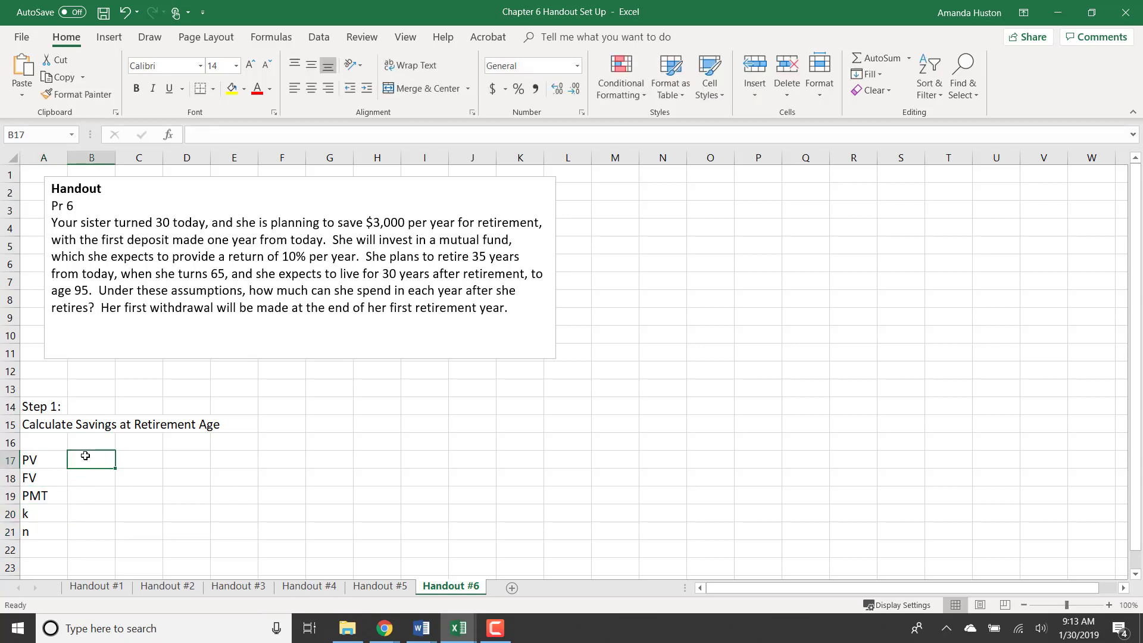
# - Enter the annual payment of 3000 in B19 and give it the Accounting dollar format
pyautogui.click(76, 500)
pyautogui.write('3000')
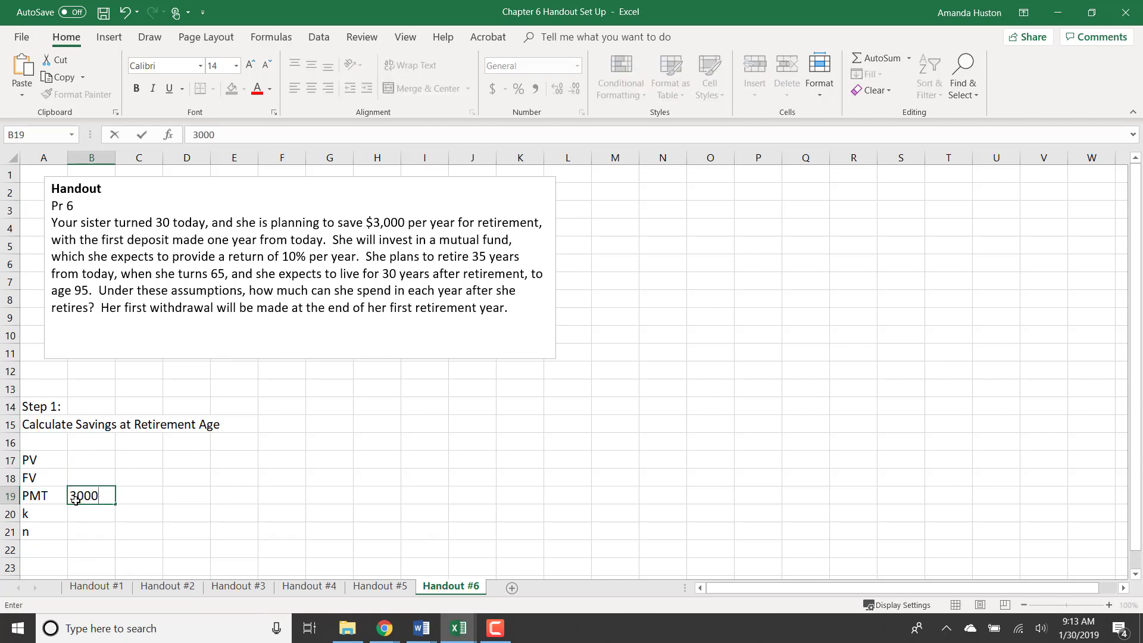
pyautogui.press('Return')
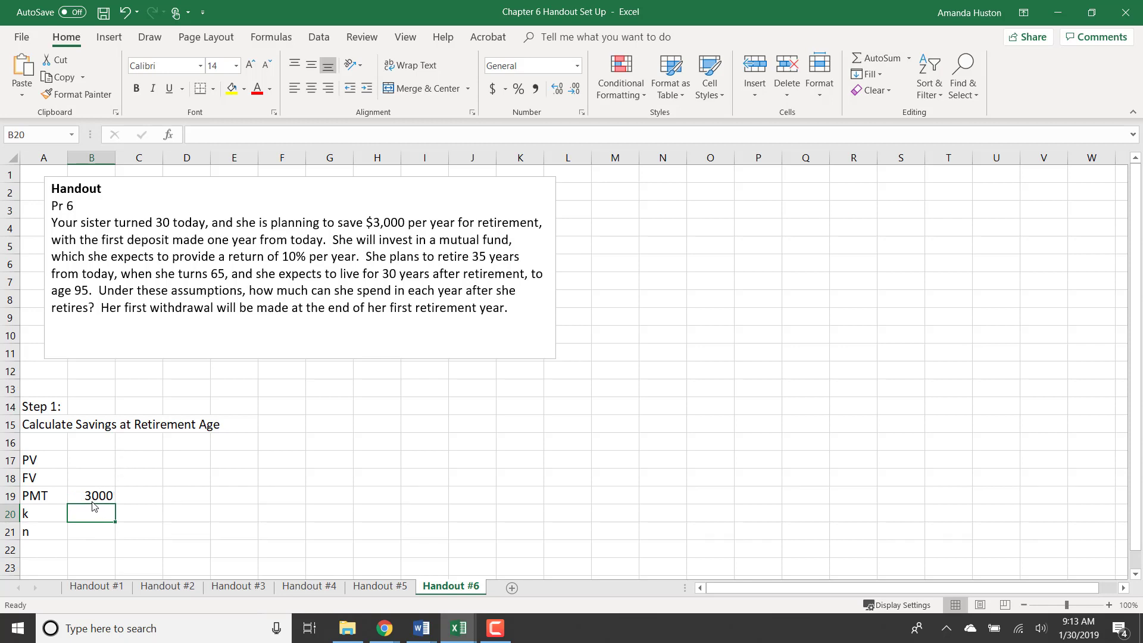
pyautogui.click(89, 499)
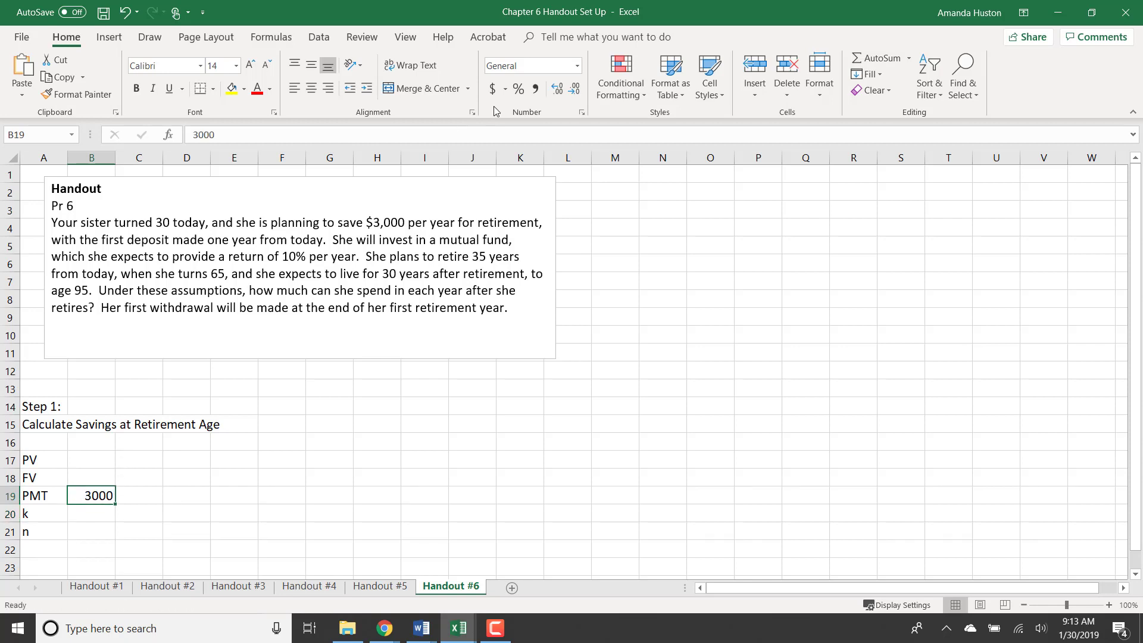
pyautogui.click(492, 88)
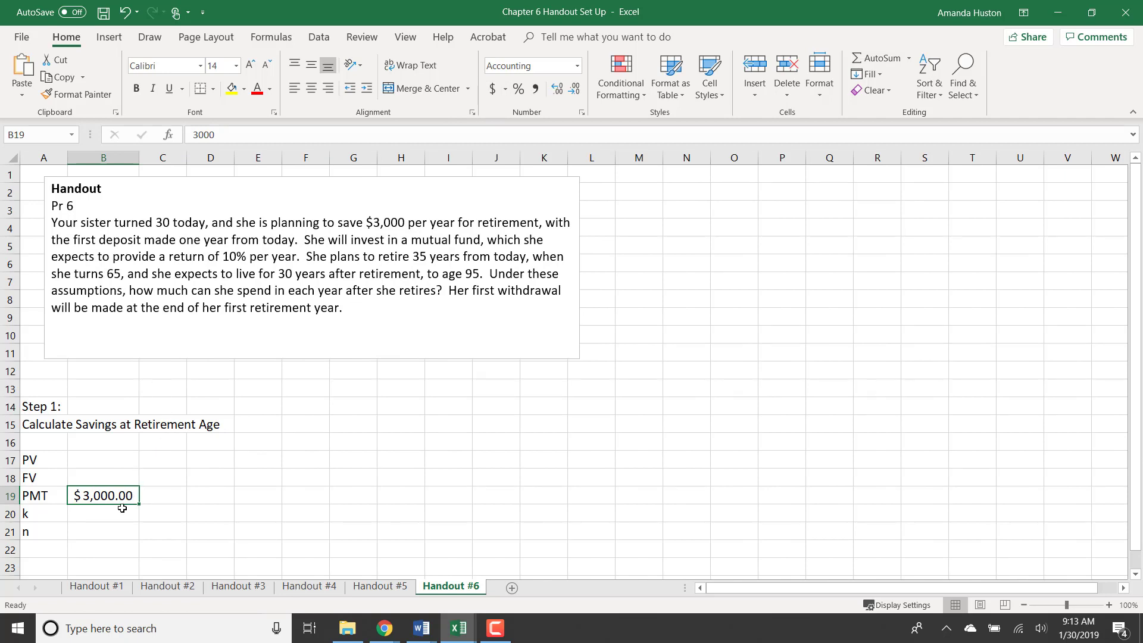
# - Set the rate k in B20 to 10% and the number of periods n in B21 to 35
pyautogui.click(102, 515)
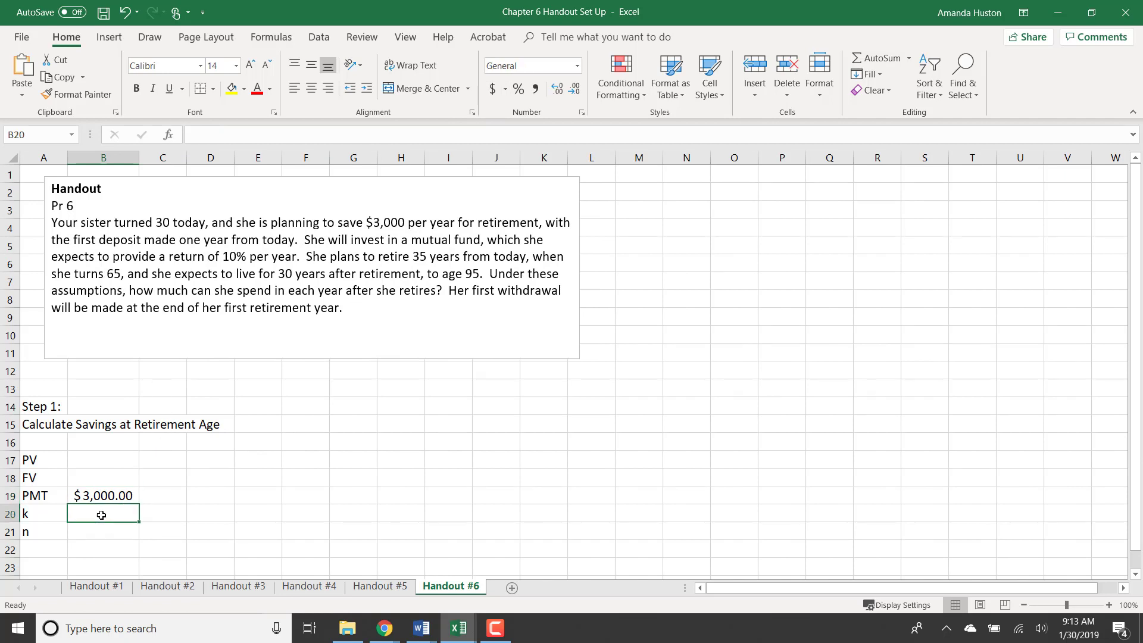
pyautogui.write('10%')
pyautogui.press('Return')
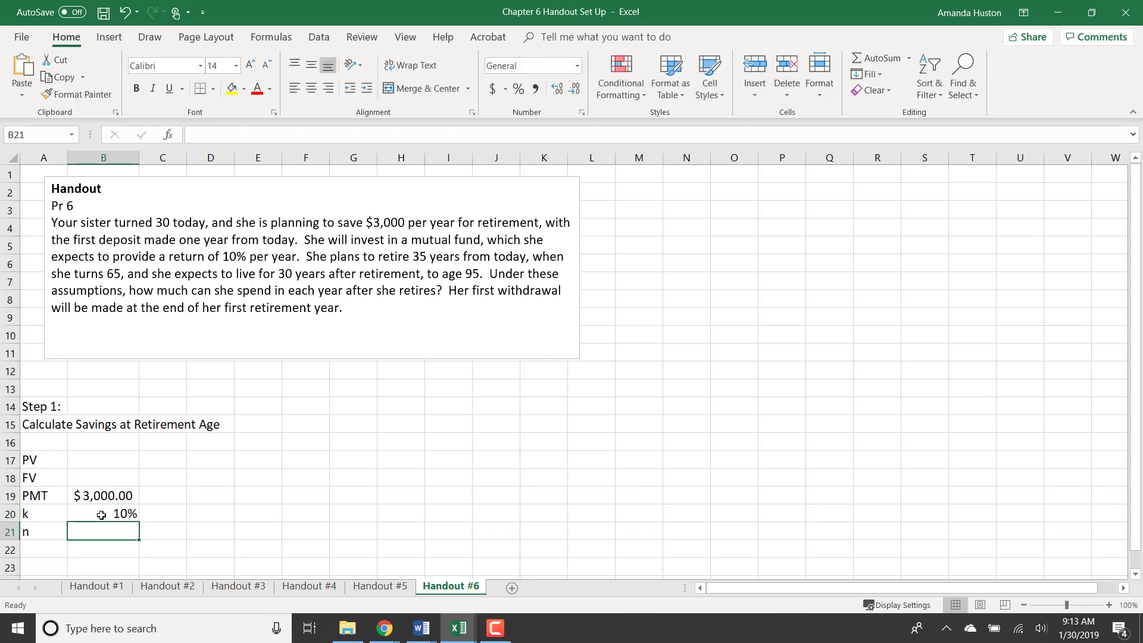
pyautogui.write('36')
pyautogui.press('BackSpace')
pyautogui.write('5')
pyautogui.press('Tab')
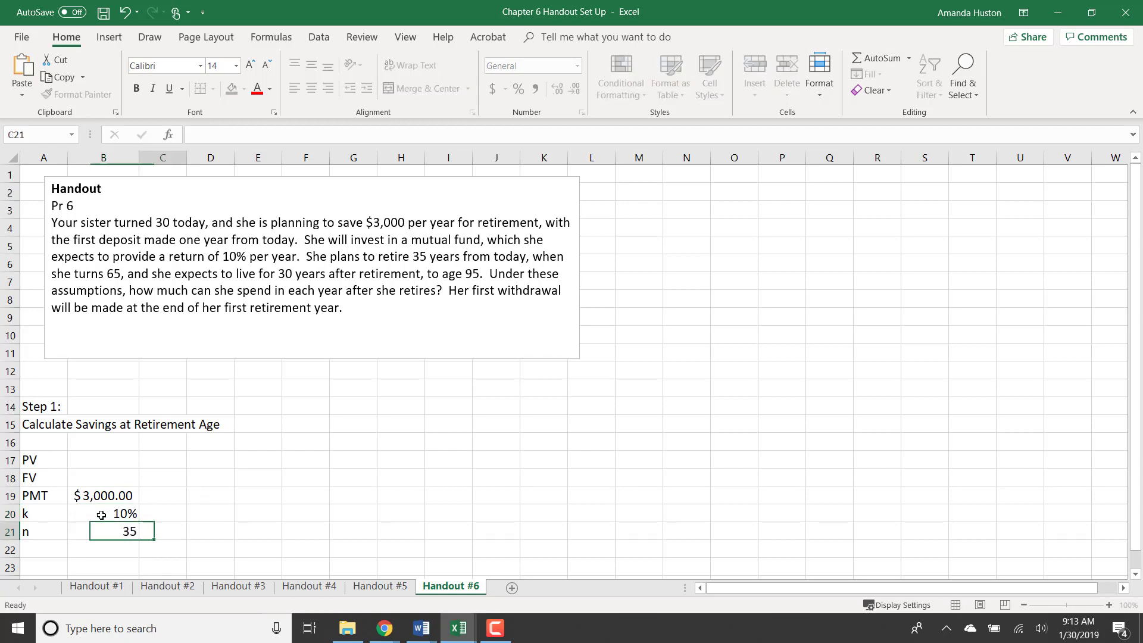
# - Highlight the FV row A18:B18 in yellow and insert the FV function in B18
pyautogui.moveTo(54, 480); pyautogui.dragTo(78, 480)
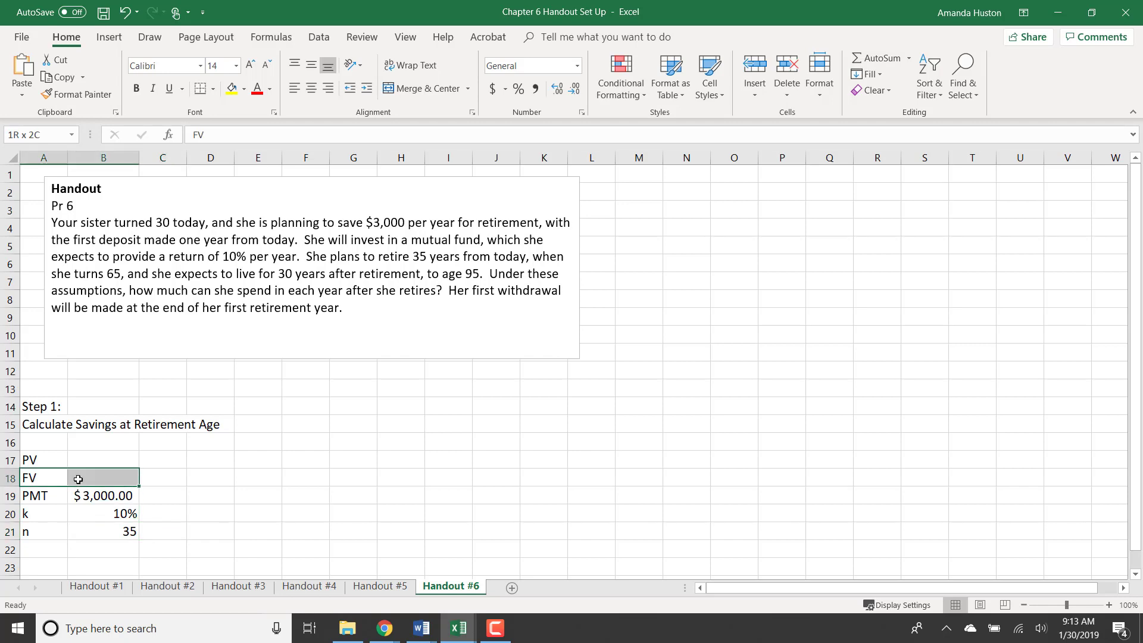
pyautogui.click(229, 89)
pyautogui.click(108, 479)
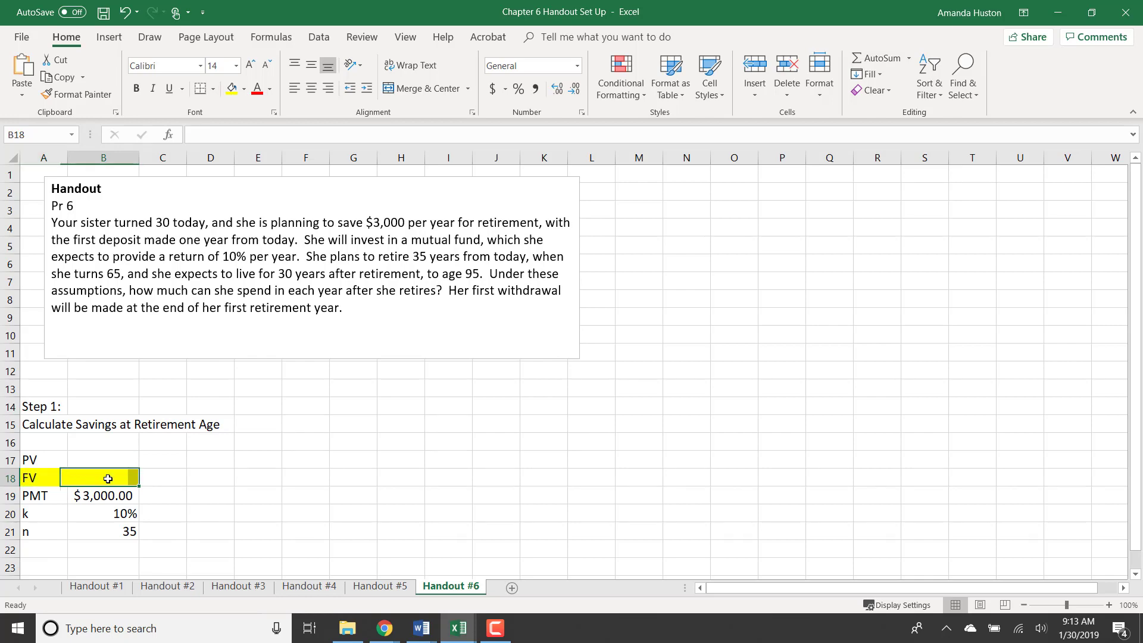
pyautogui.click(172, 138)
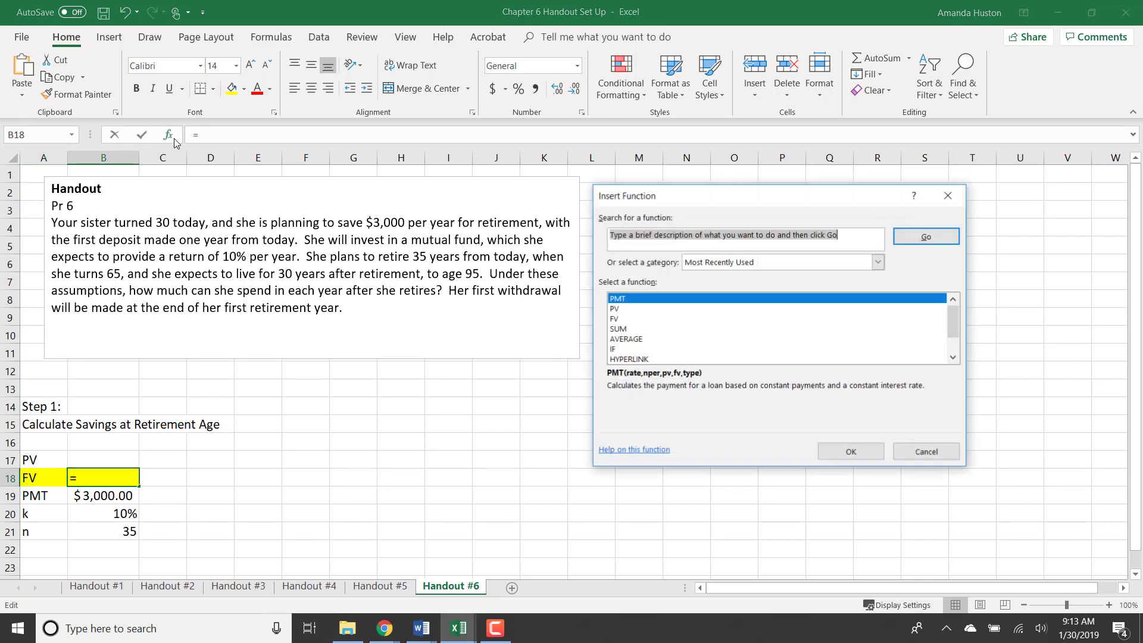
pyautogui.doubleClick(619, 320)
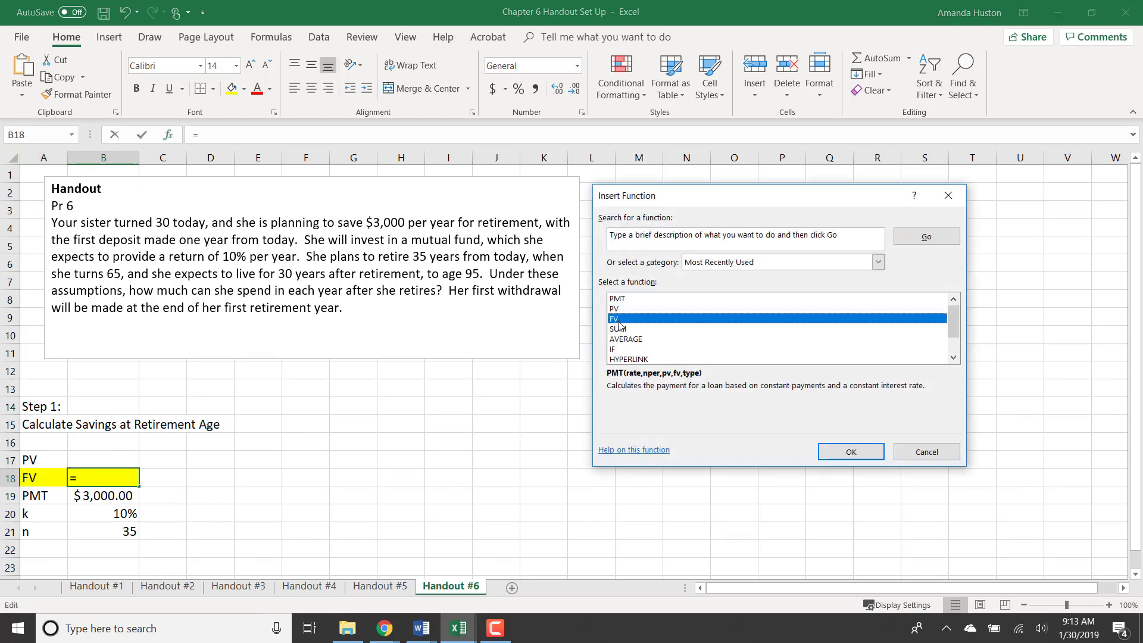
# - Set the FV arguments to Rate B20, Nper B21 and Pmt -B19, leaving Pv and Type empty, and accept the formula
pyautogui.click(130, 511)
pyautogui.click(668, 265)
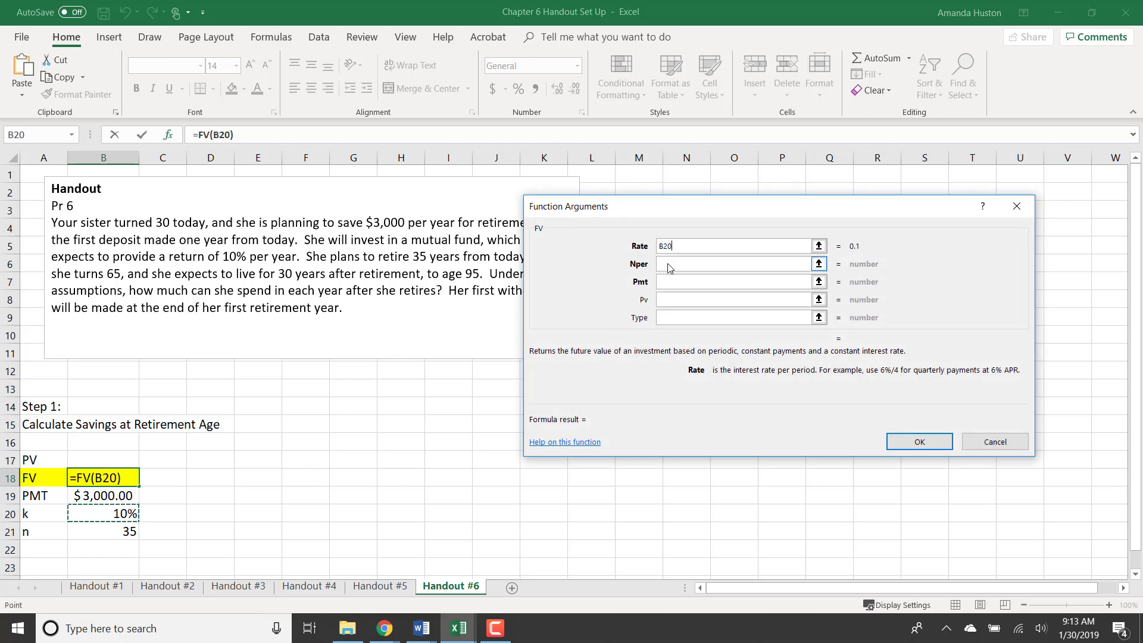
pyautogui.click(102, 527)
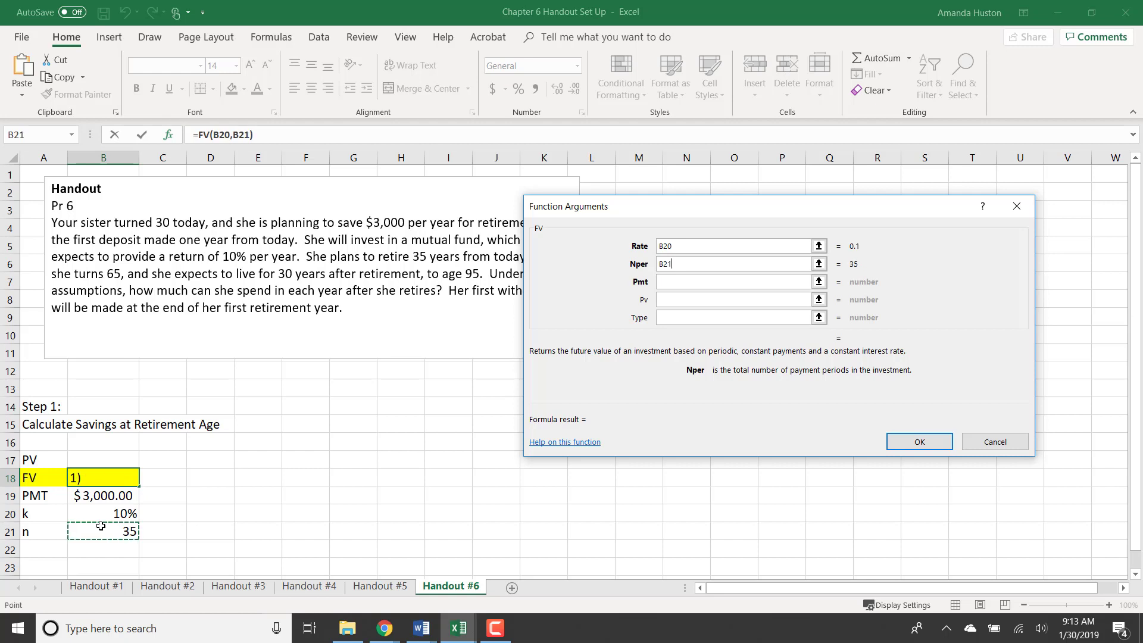
pyautogui.click(690, 281)
pyautogui.write('-')
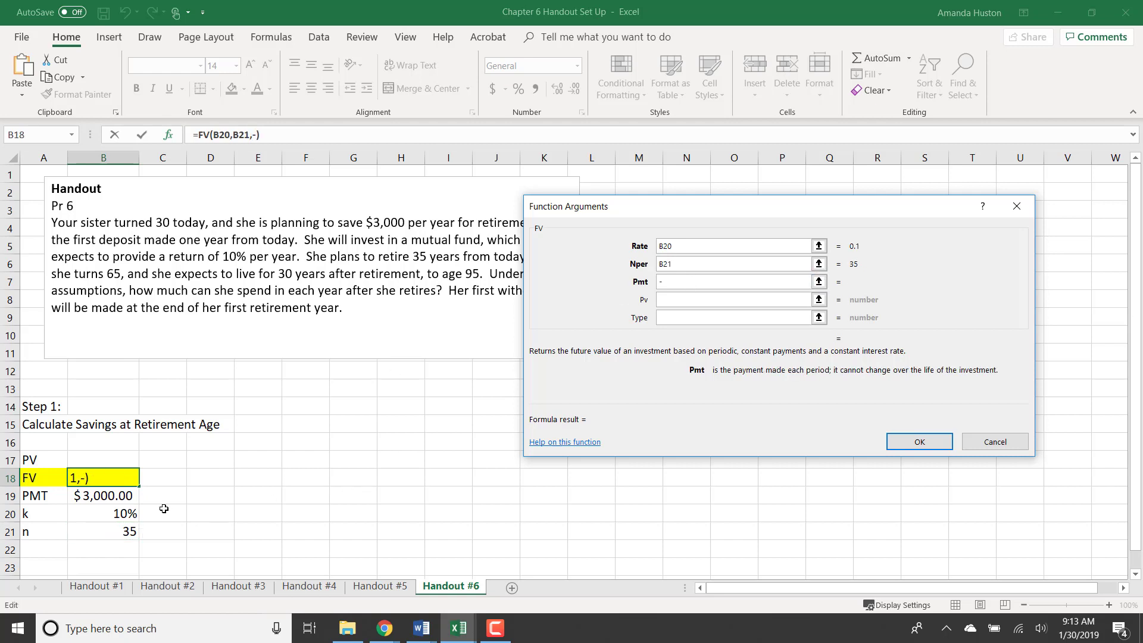
pyautogui.click(105, 499)
pyautogui.press('Return')
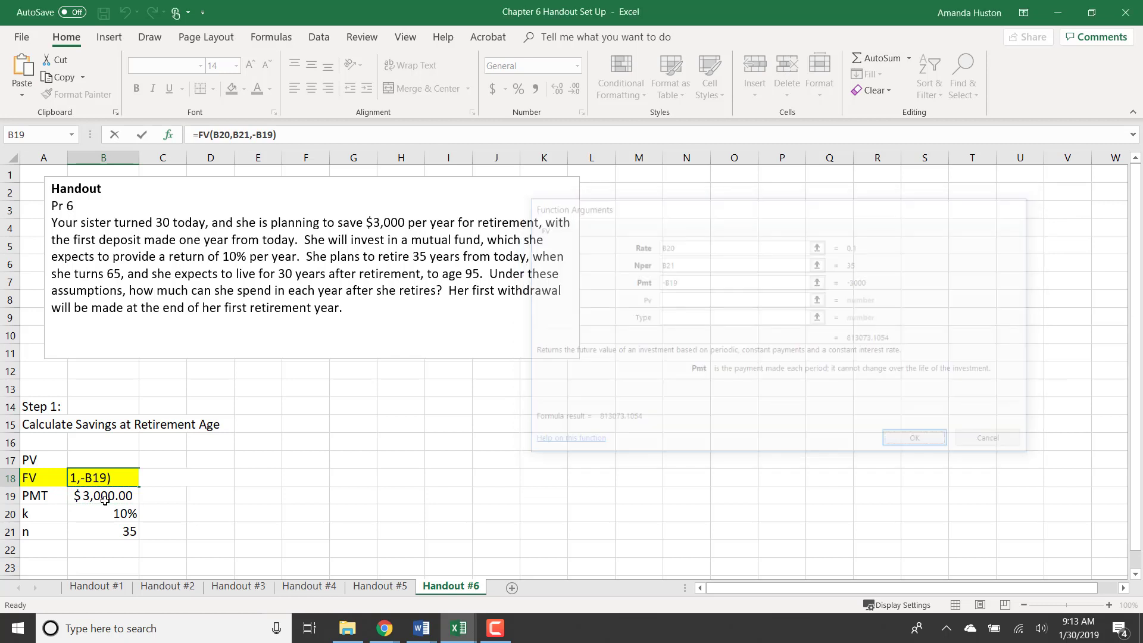
# - Enter the heading "Step 2:" in A23, below the Step 1 calculation
pyautogui.press('Down')
pyautogui.press('Down')
pyautogui.press('Down')
pyautogui.press('Down')
pyautogui.press('Down')
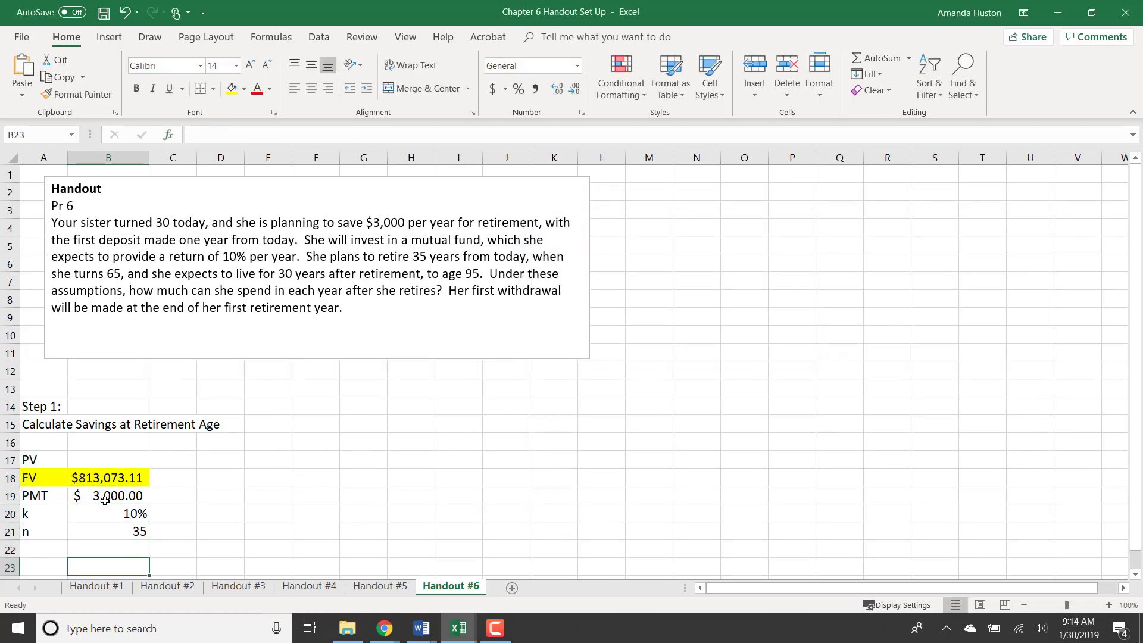
pyautogui.press('Left')
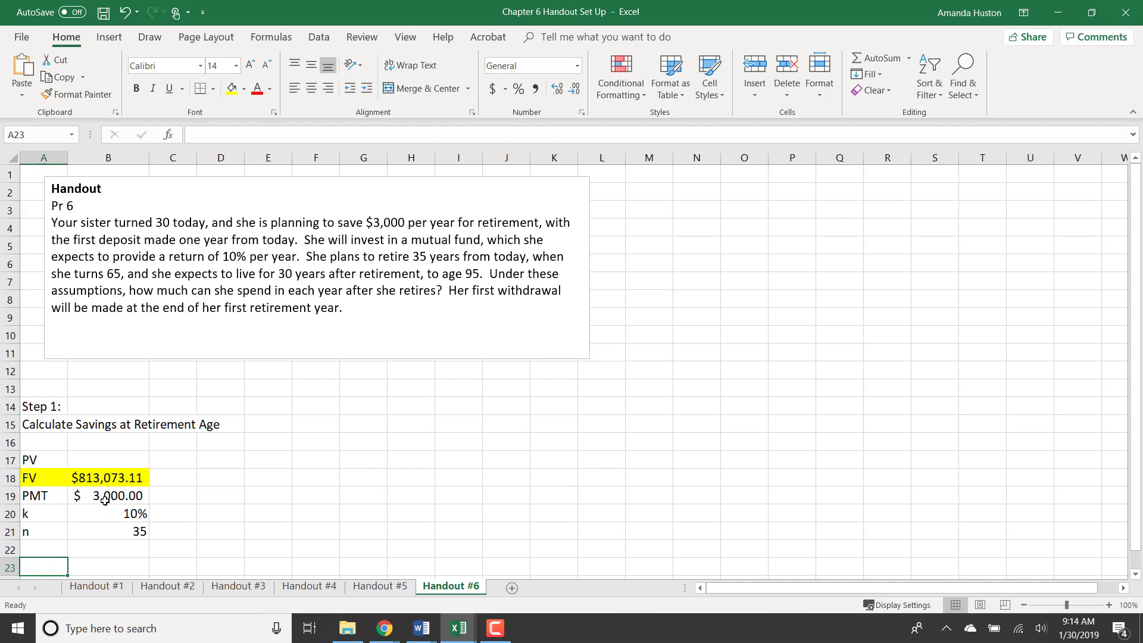
pyautogui.write('Step:')
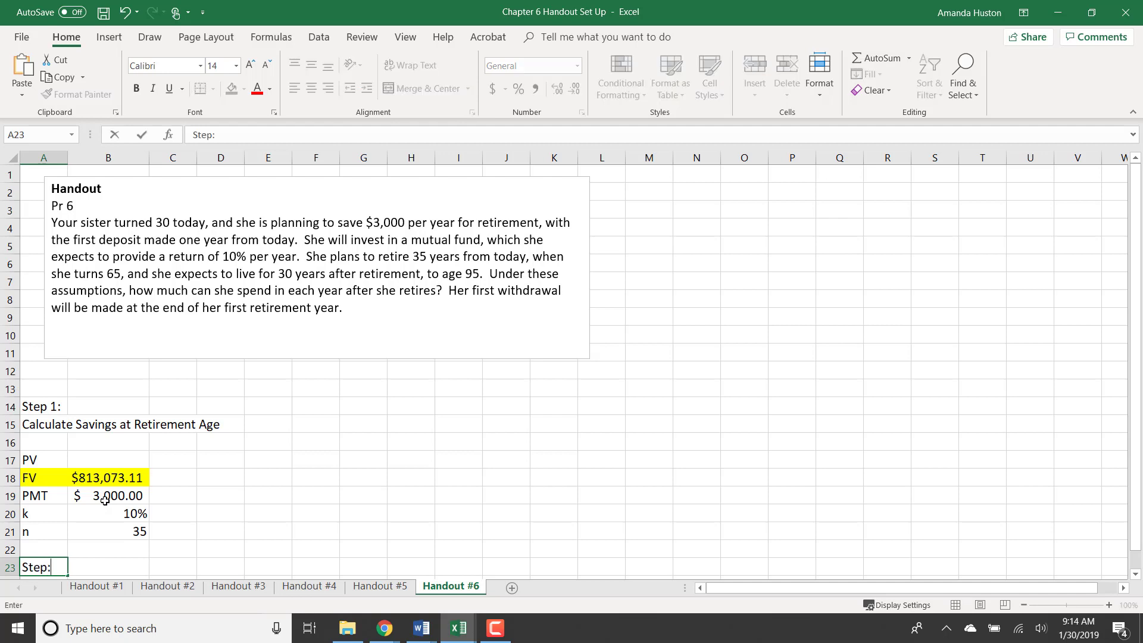
pyautogui.press('BackSpace')
pyautogui.press('BackSpace')
pyautogui.write('2: Ca')
pyautogui.press('BackSpace')
pyautogui.press('BackSpace')
pyautogui.press('Return')
# - Enter the description "Calculate what she can withdraw" in A24
pyautogui.write('Calculate What sh')
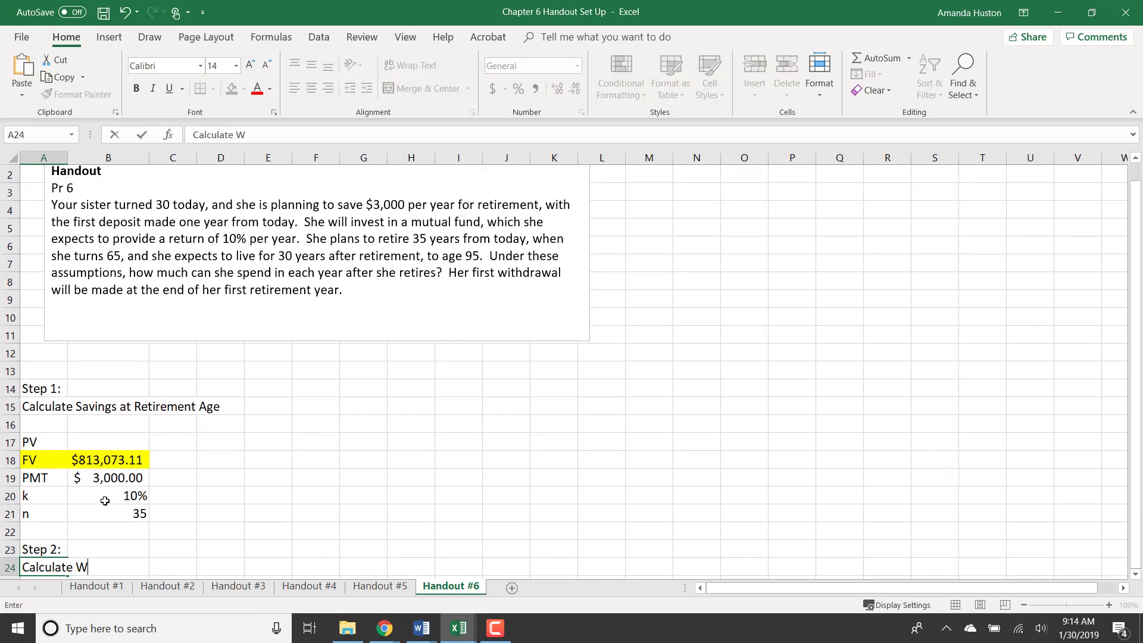
pyautogui.press('BackSpace')
pyautogui.press('BackSpace')
pyautogui.press('BackSpace')
pyautogui.press('BackSpace')
pyautogui.press('BackSpace')
pyautogui.press('BackSpace')
pyautogui.press('BackSpace')
pyautogui.write('what she can wit')
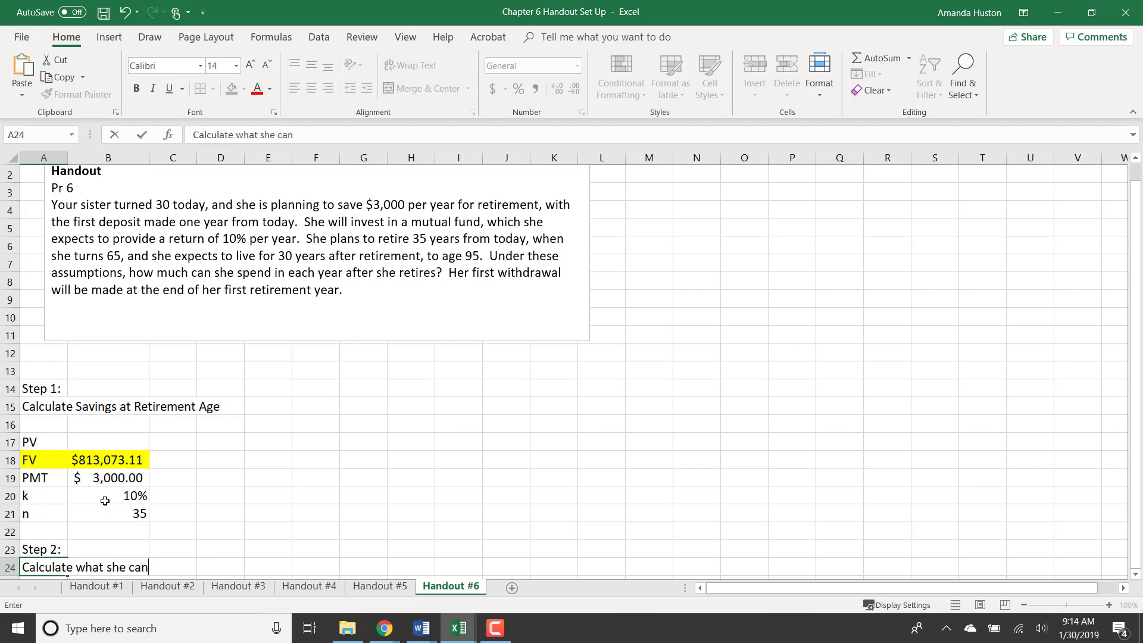
pyautogui.write('h')
pyautogui.press('BackSpace')
pyautogui.write('hdaw')
pyautogui.press('BackSpace')
pyautogui.press('BackSpace')
pyautogui.write('raw')
pyautogui.press('Return')
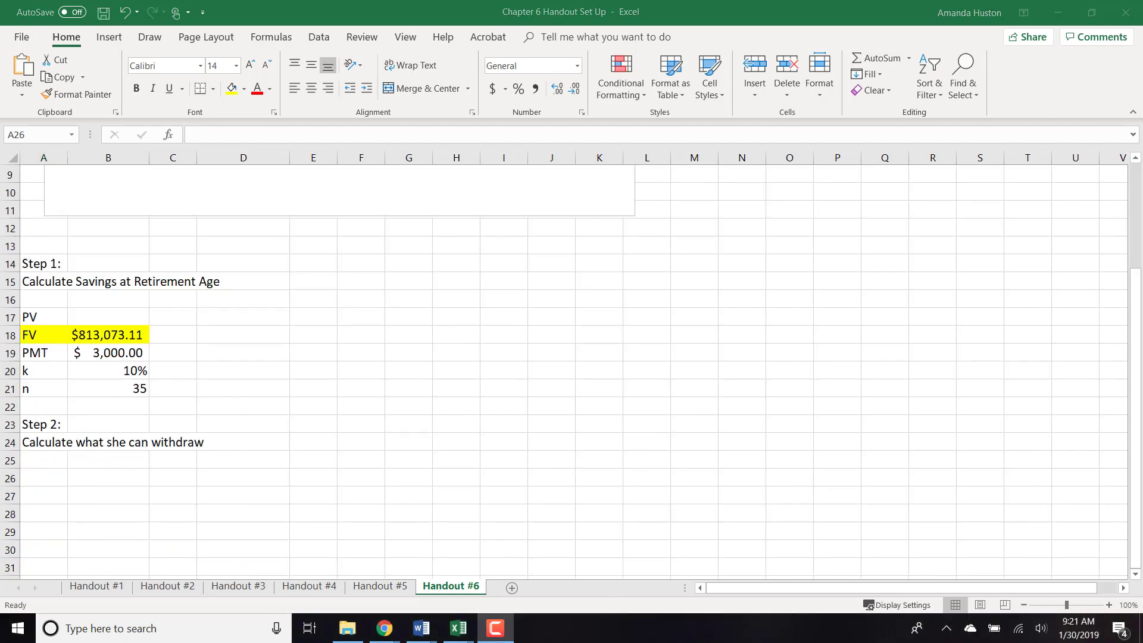
# - Label the Step 2 variables PV, FV, PMT, k and n down cells A26 to A30
pyautogui.click(74, 488)
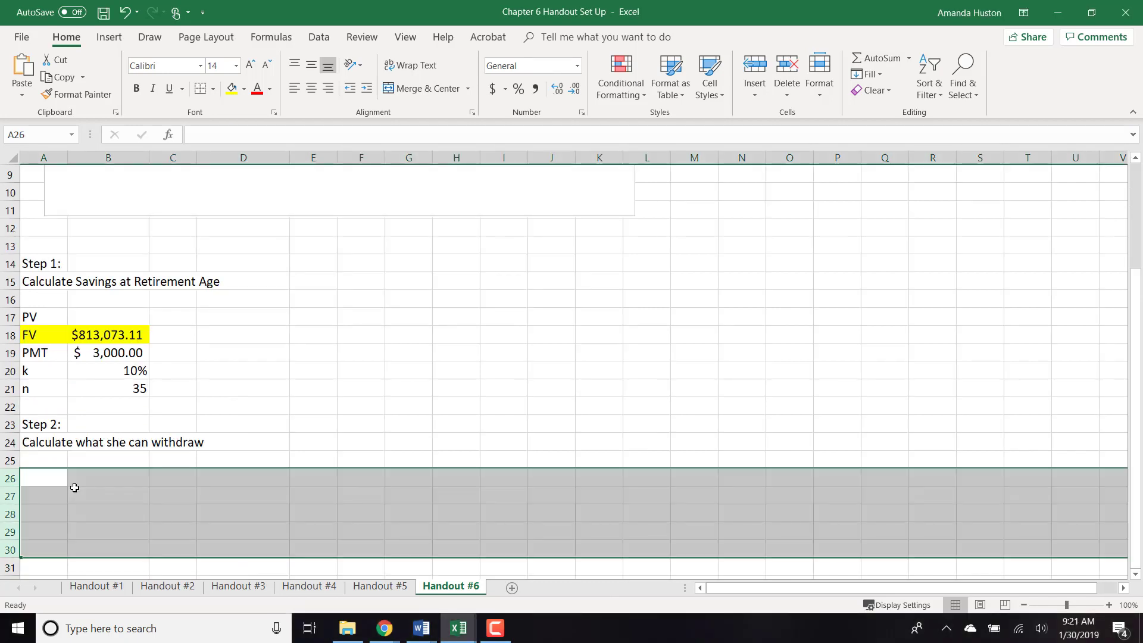
pyautogui.click(43, 471)
pyautogui.write('PV')
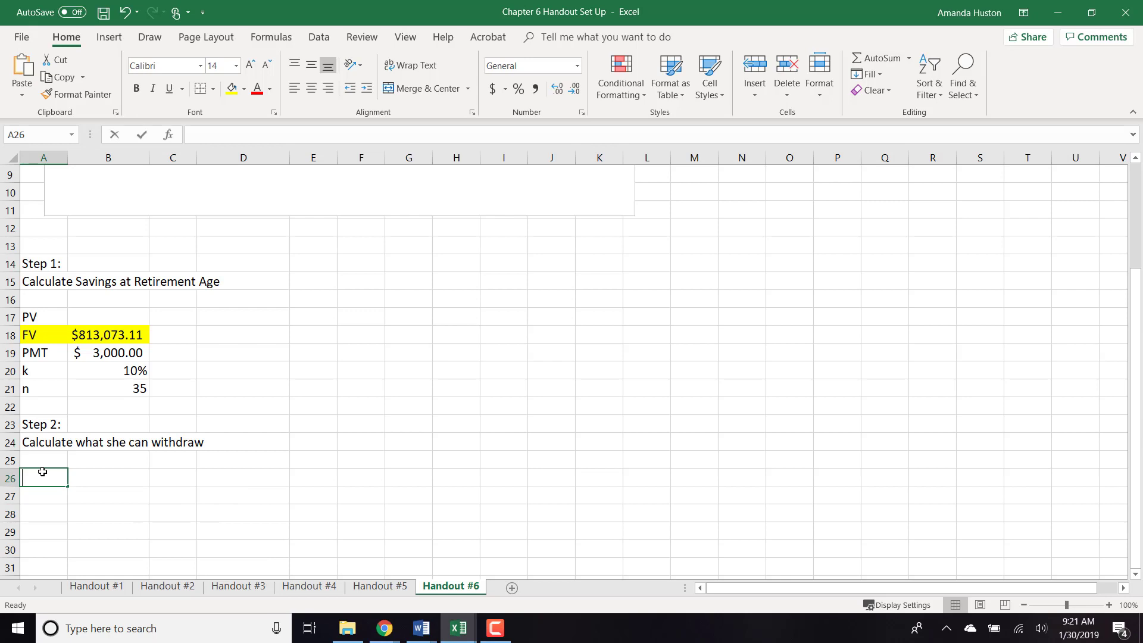
pyautogui.press('Return')
pyautogui.write('FV')
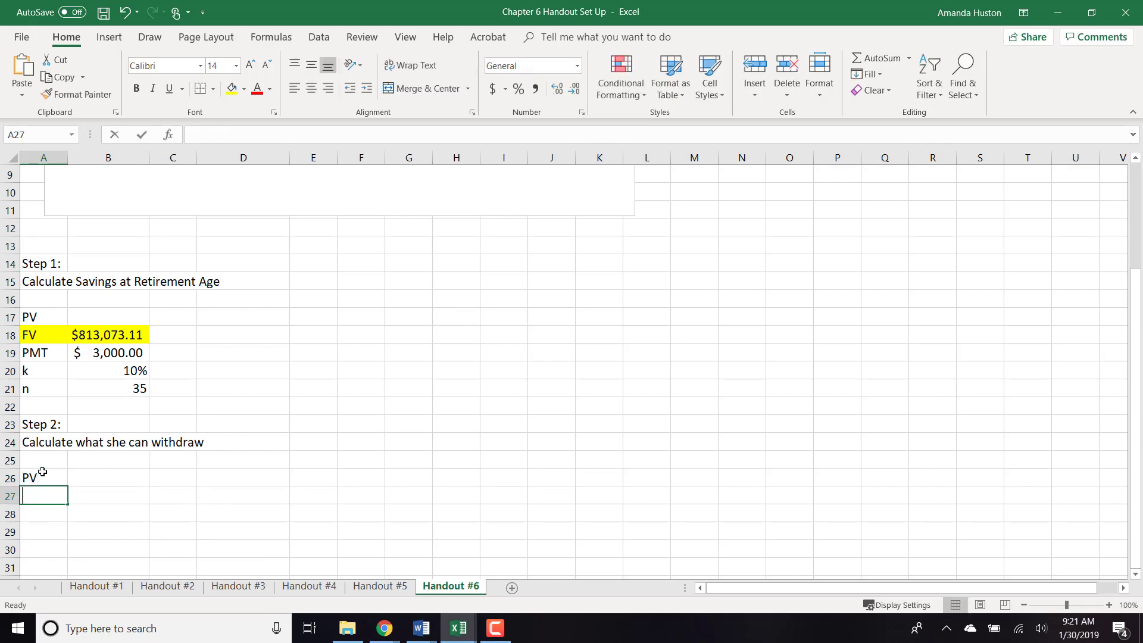
pyautogui.press('Return')
pyautogui.write('PV')
pyautogui.write('MT')
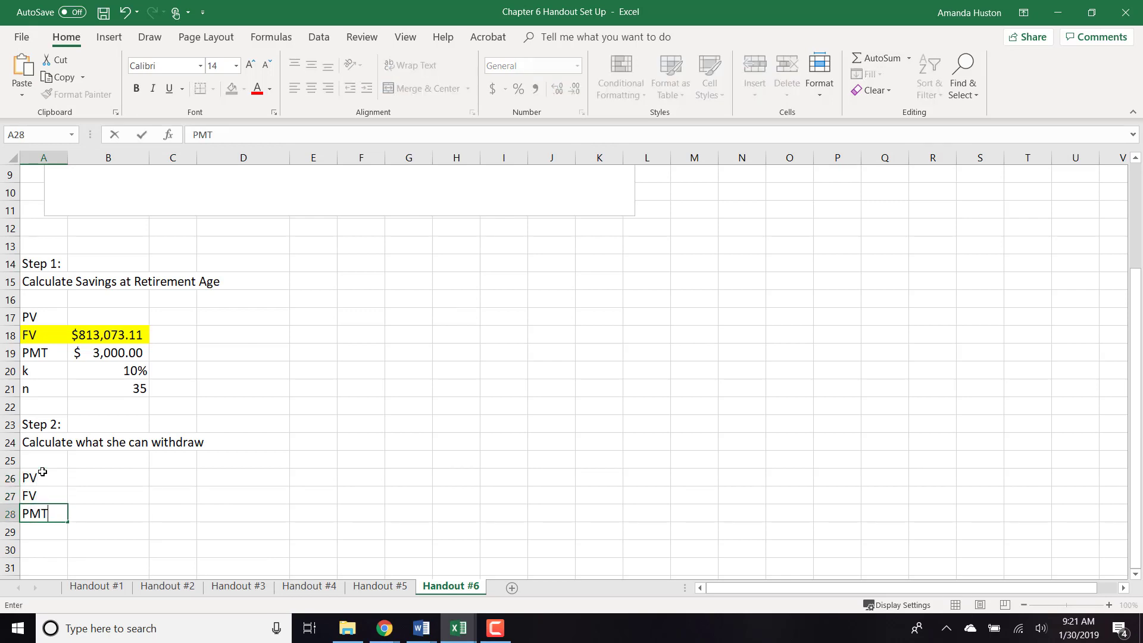
pyautogui.press('Return')
pyautogui.write('k')
pyautogui.press('Return')
pyautogui.write('n')
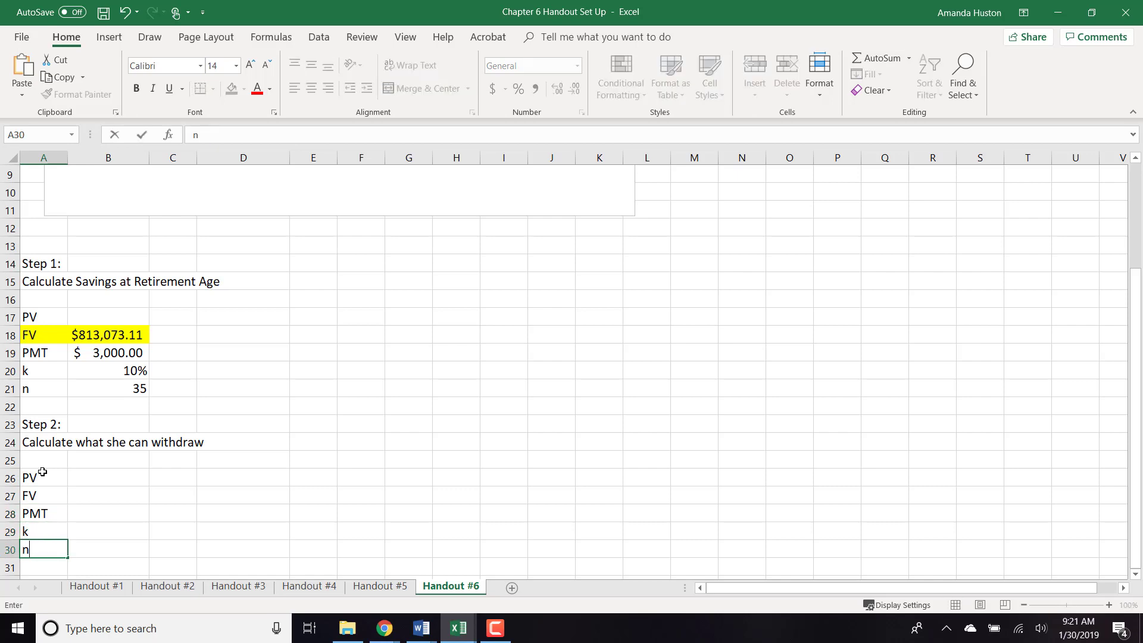
# - Set the Step 2 PV in B26 to the negative of the Step 1 FV in B18
pyautogui.click(103, 497)
pyautogui.click(103, 481)
pyautogui.write('-')
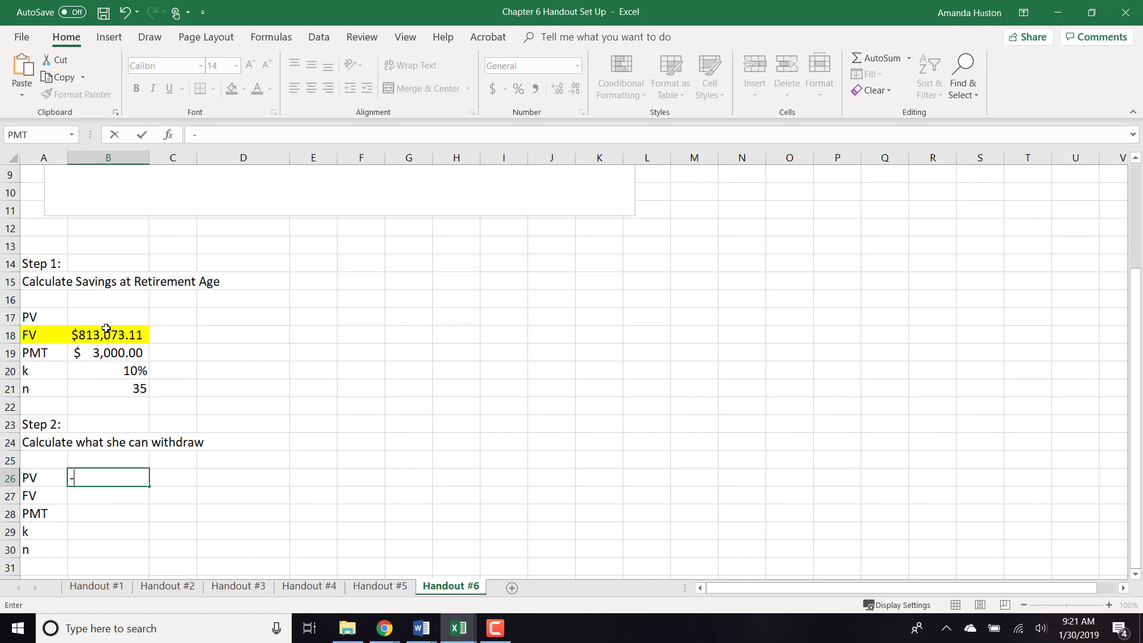
pyautogui.click(106, 326)
pyautogui.press('Return')
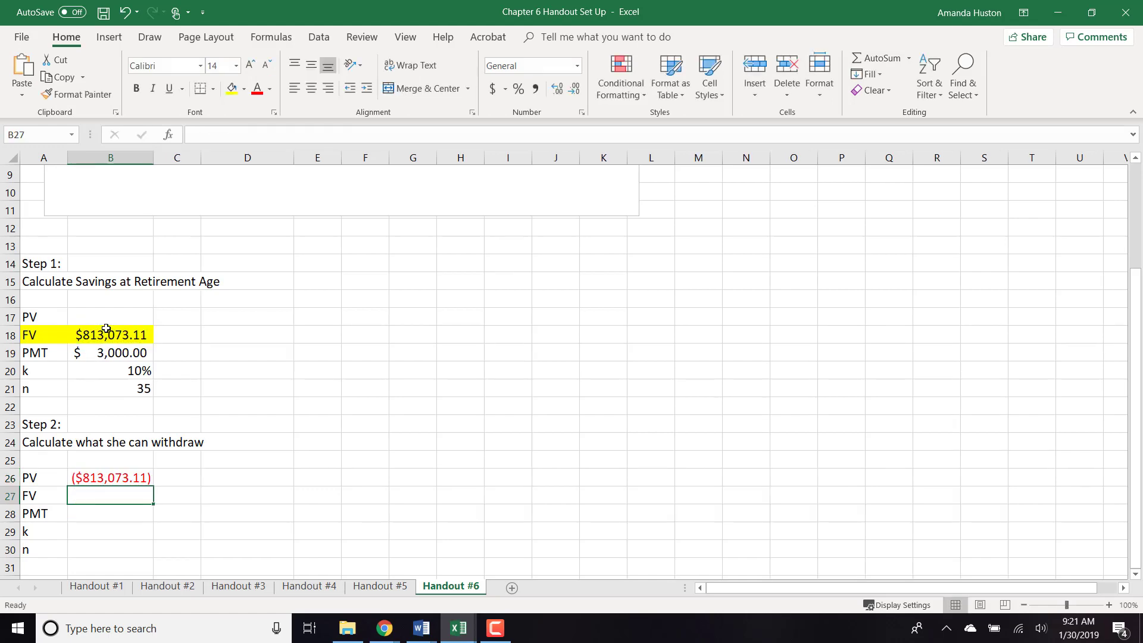
# - Remove the minus sign from the PV formula in B26, making it =B18
pyautogui.moveTo(104, 480); pyautogui.dragTo(206, 140)
pyautogui.click(202, 134)
pyautogui.press('BackSpace')
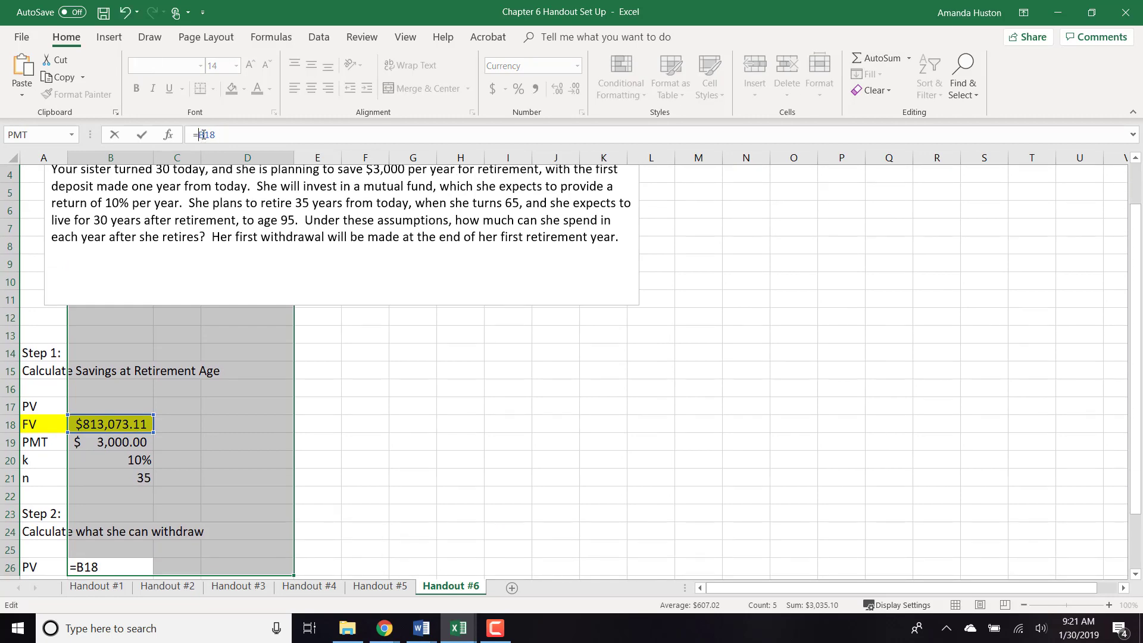
pyautogui.press('Return')
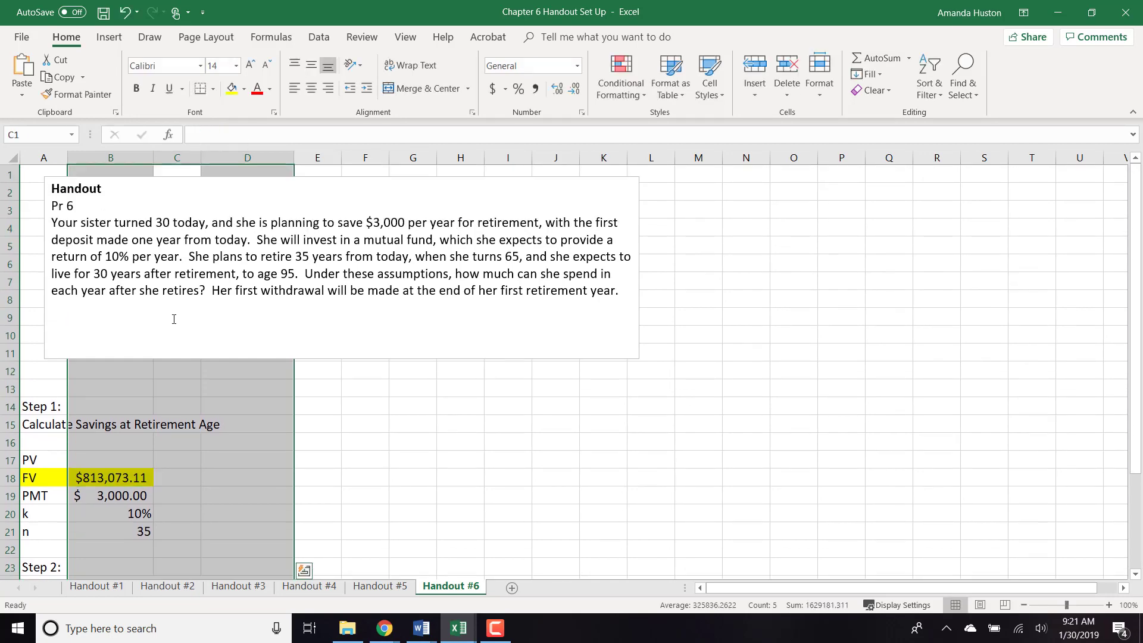
# - Enter the Step 2 rate k as 10% in B29 and the number of periods n as 30 in B30
pyautogui.click(82, 512)
pyautogui.press('Down')
pyautogui.press('Down')
pyautogui.press('Down')
pyautogui.press('Down')
pyautogui.press('Down')
pyautogui.press('Down')
pyautogui.press('Down')
pyautogui.press('Down')
pyautogui.press('Down')
pyautogui.press('Down')
pyautogui.press('Down')
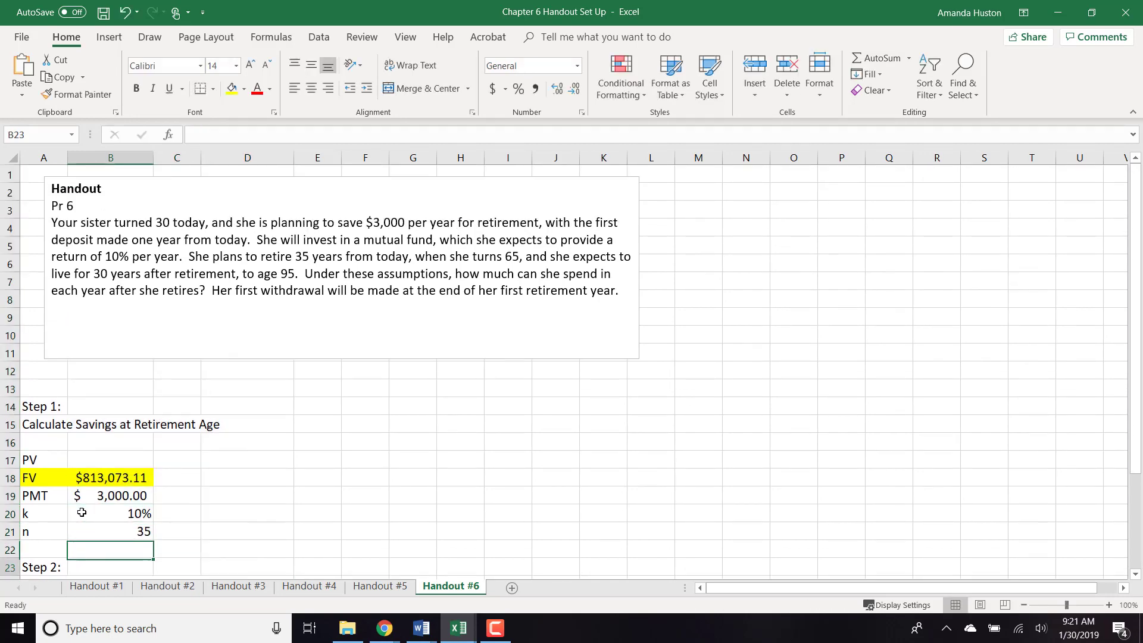
pyautogui.press('Up')
pyautogui.press('Up')
pyautogui.press('Up')
pyautogui.press('Up')
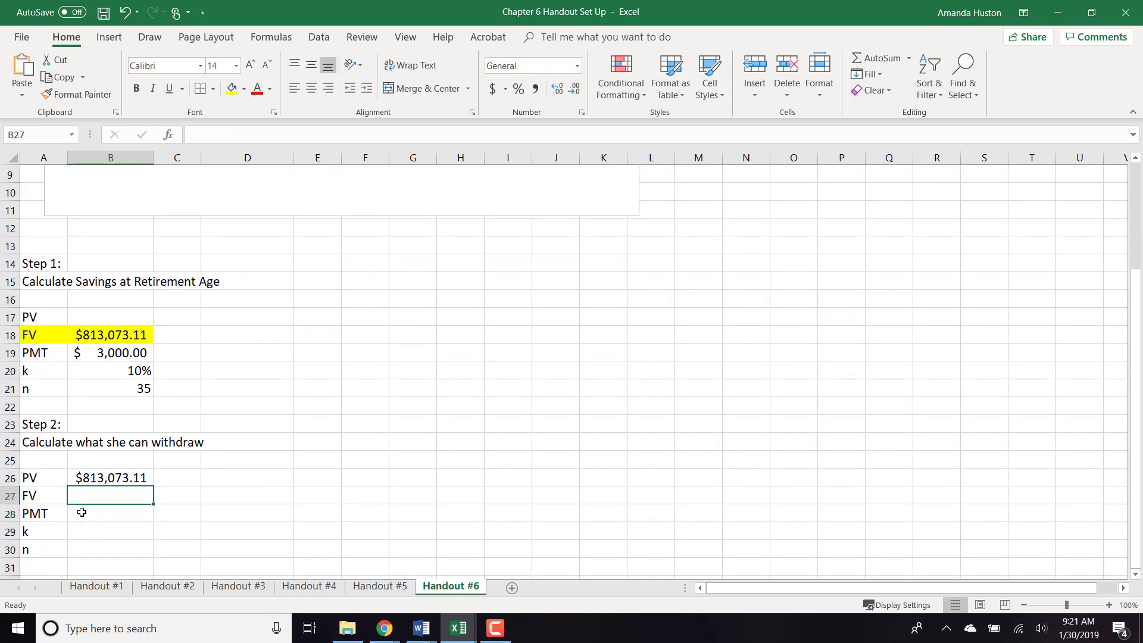
pyautogui.press('Down')
pyautogui.press('Down')
pyautogui.write('10')
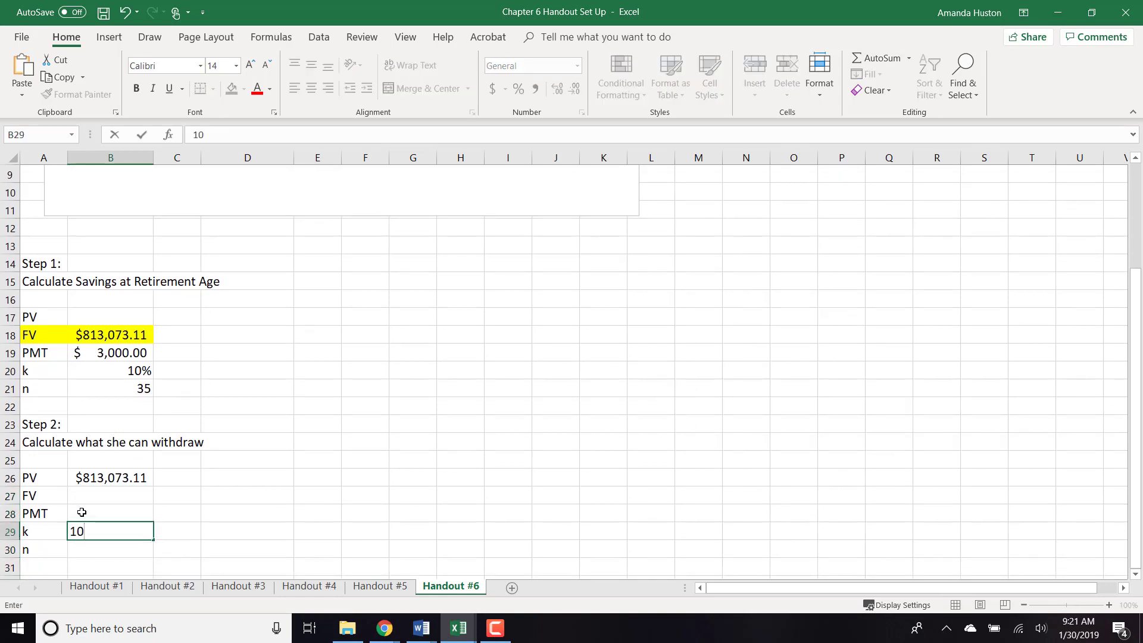
pyautogui.write('%')
pyautogui.press('Return')
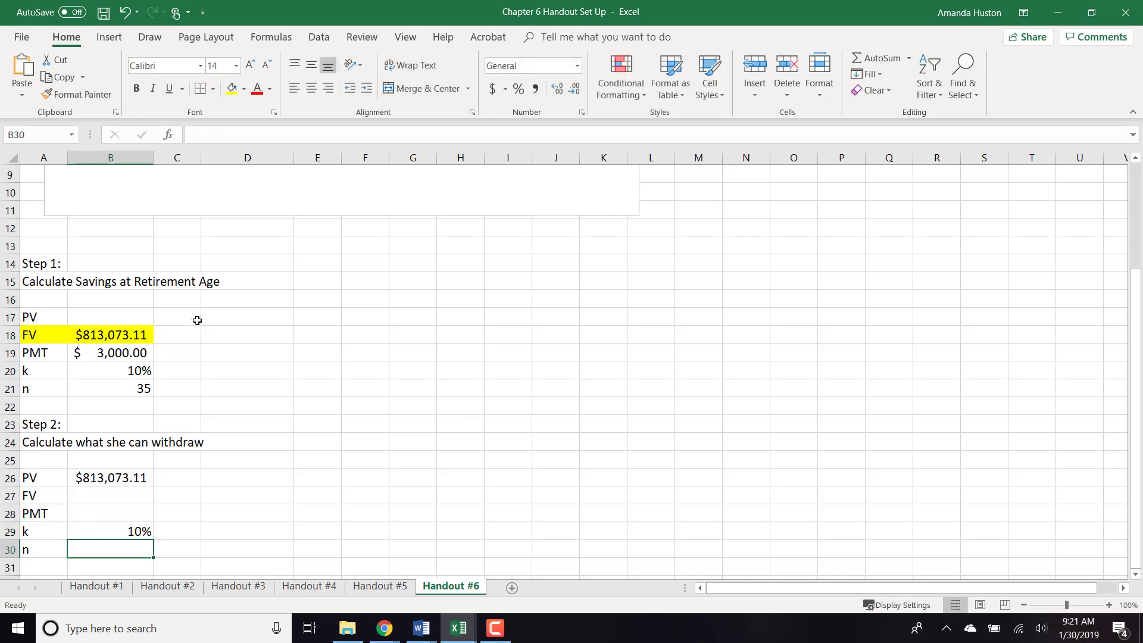
pyautogui.write('30')
pyautogui.press('Return')
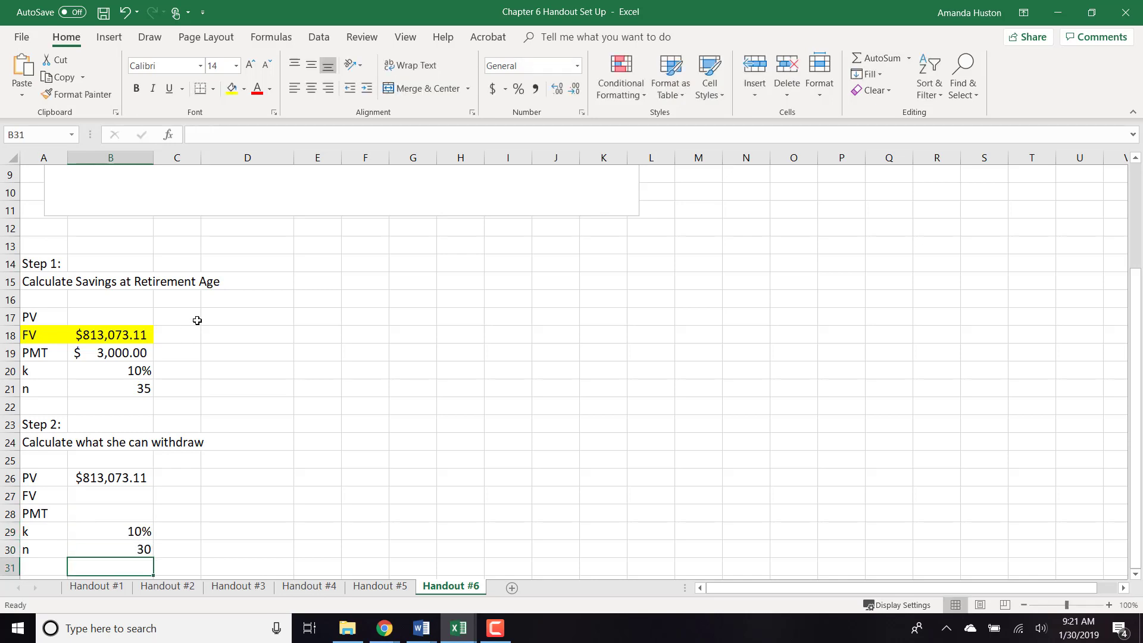
# - Highlight the Step 2 PMT row, cells A28 to B28, with yellow fill
pyautogui.click(127, 516)
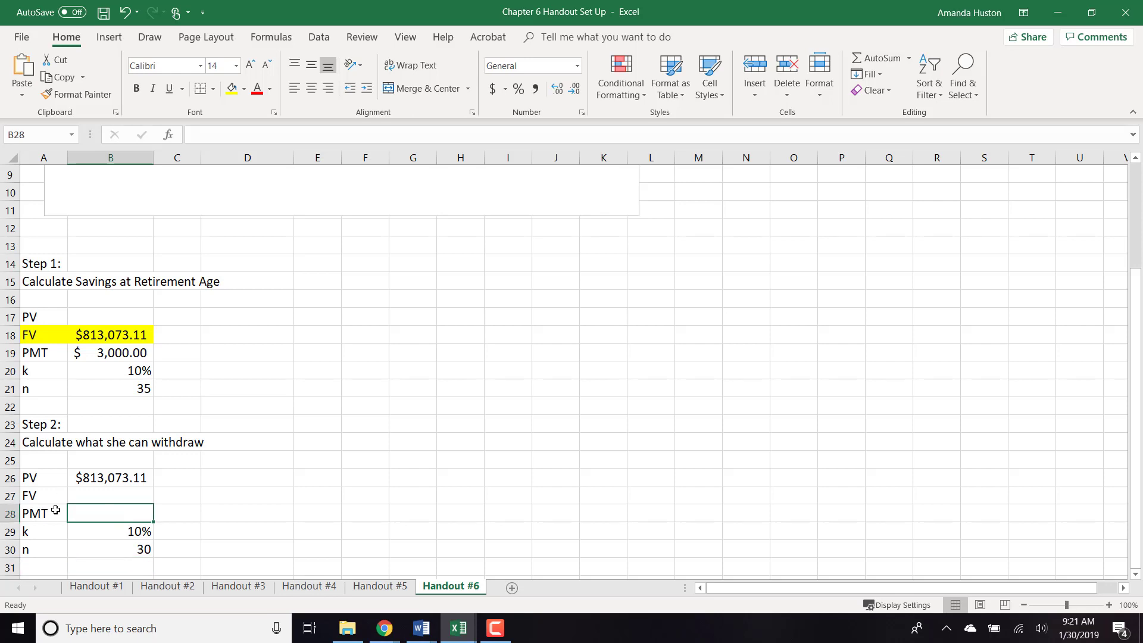
pyautogui.moveTo(52, 513); pyautogui.dragTo(98, 511)
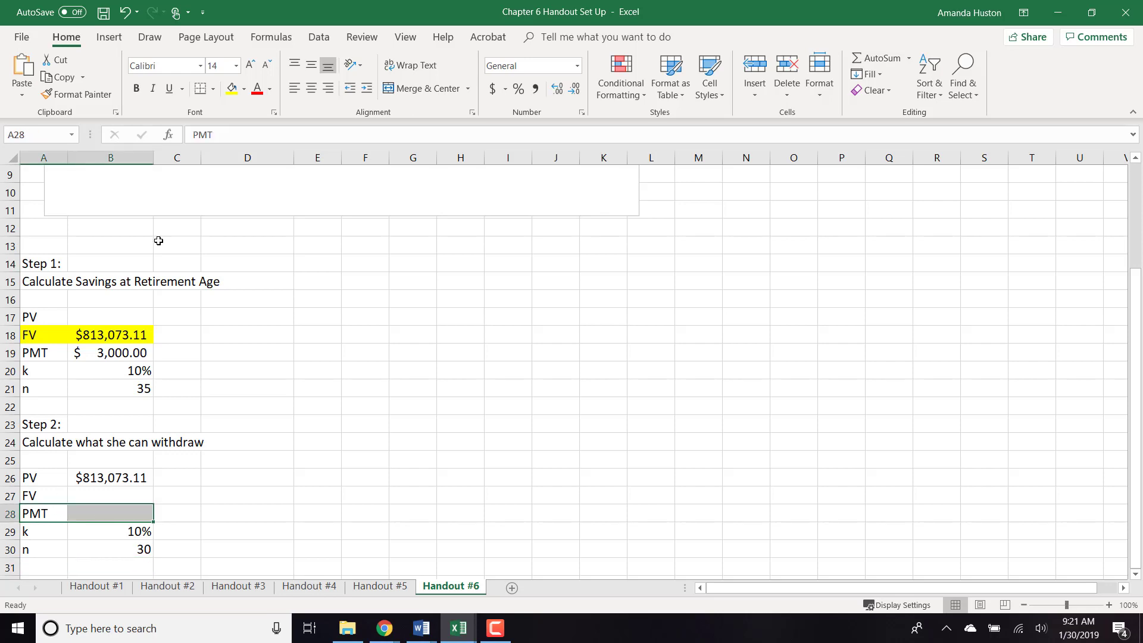
pyautogui.click(231, 88)
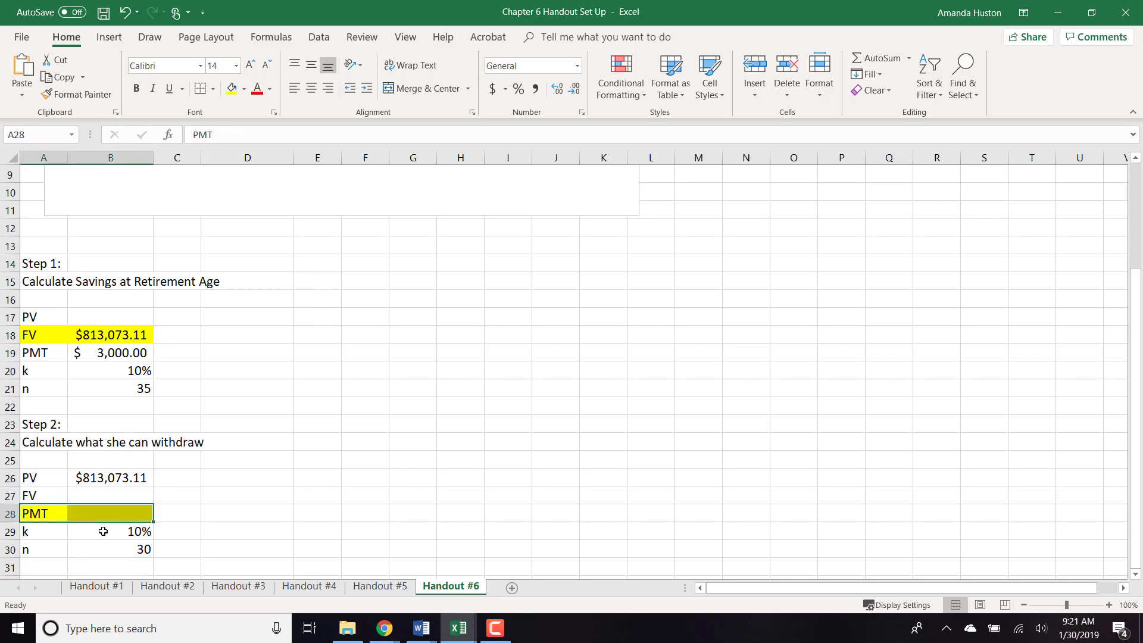
# - Calculate the yearly withdrawal in B28 with the PMT function, using Rate B29, Nper B30 and Pv -B26, leaving Fv and Type empty
pyautogui.click(99, 507)
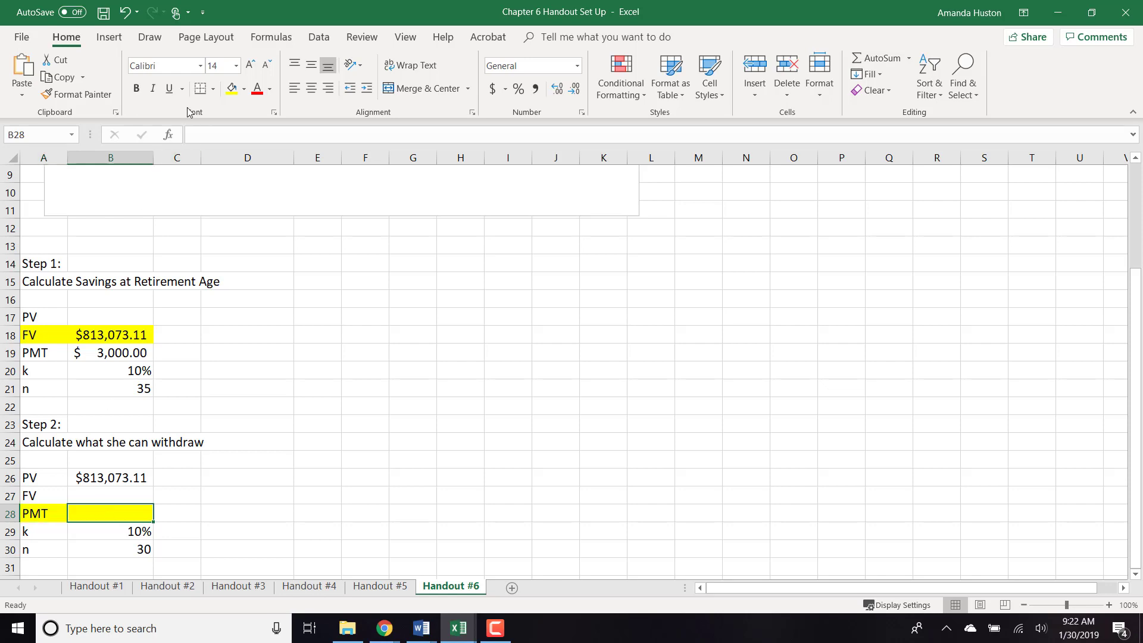
pyautogui.click(170, 135)
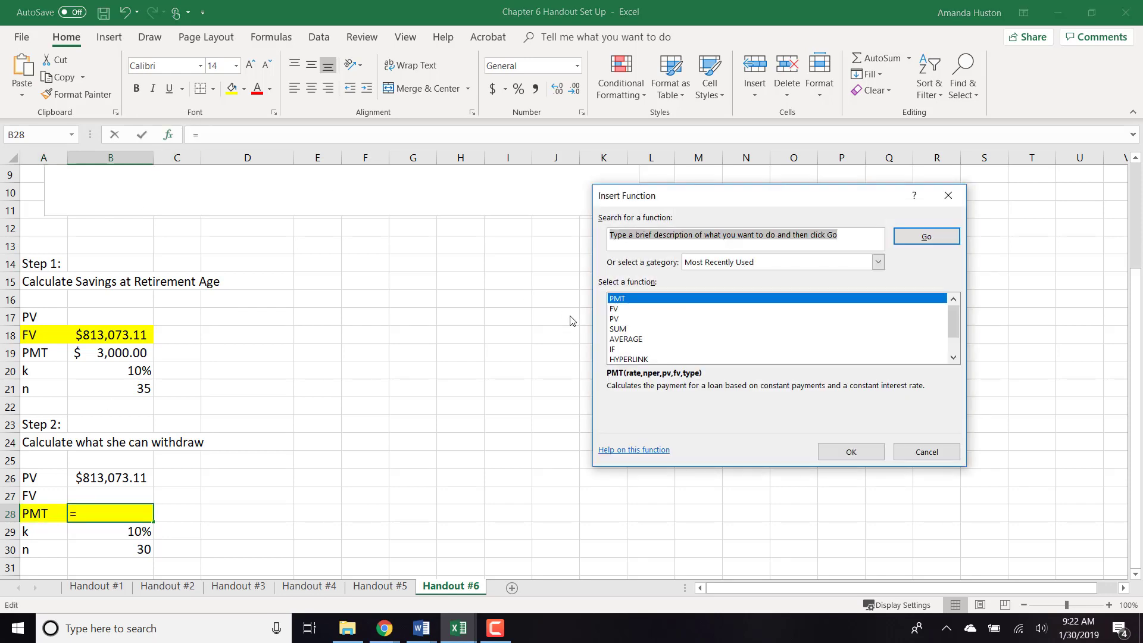
pyautogui.write('pmt')
pyautogui.hotkey('ctrl', 'a')
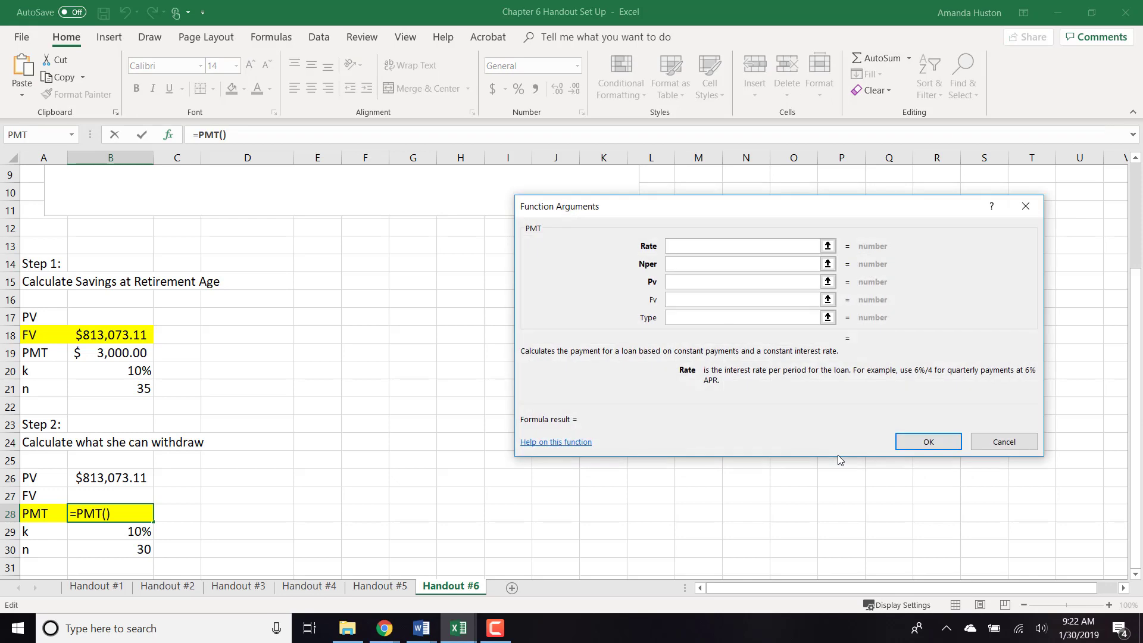
pyautogui.click(81, 533)
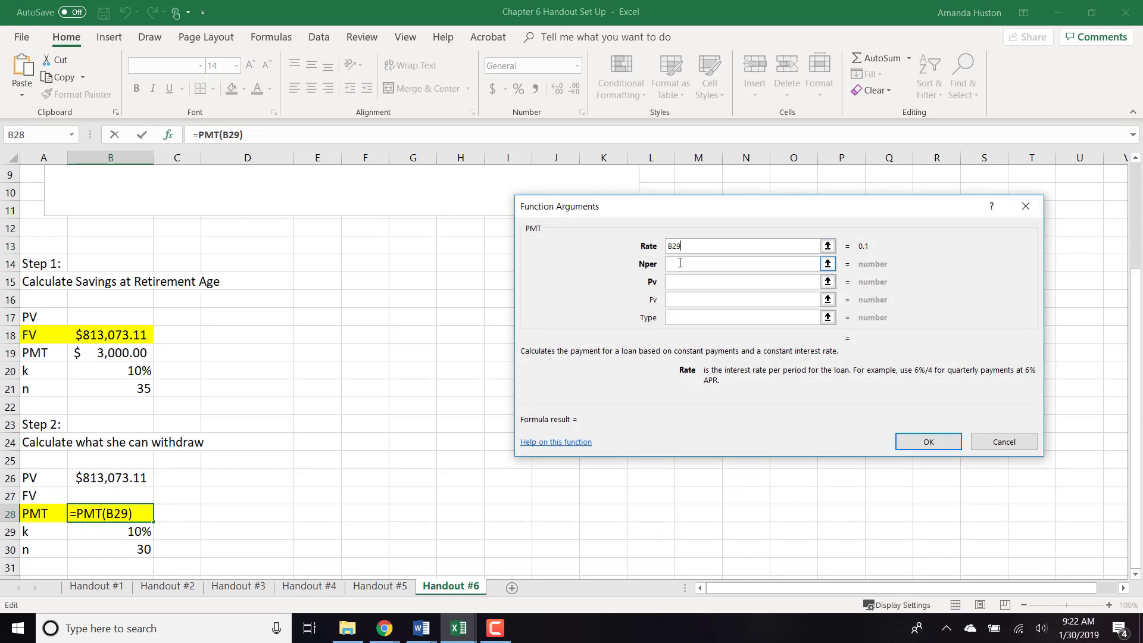
pyautogui.click(682, 263)
pyautogui.click(133, 553)
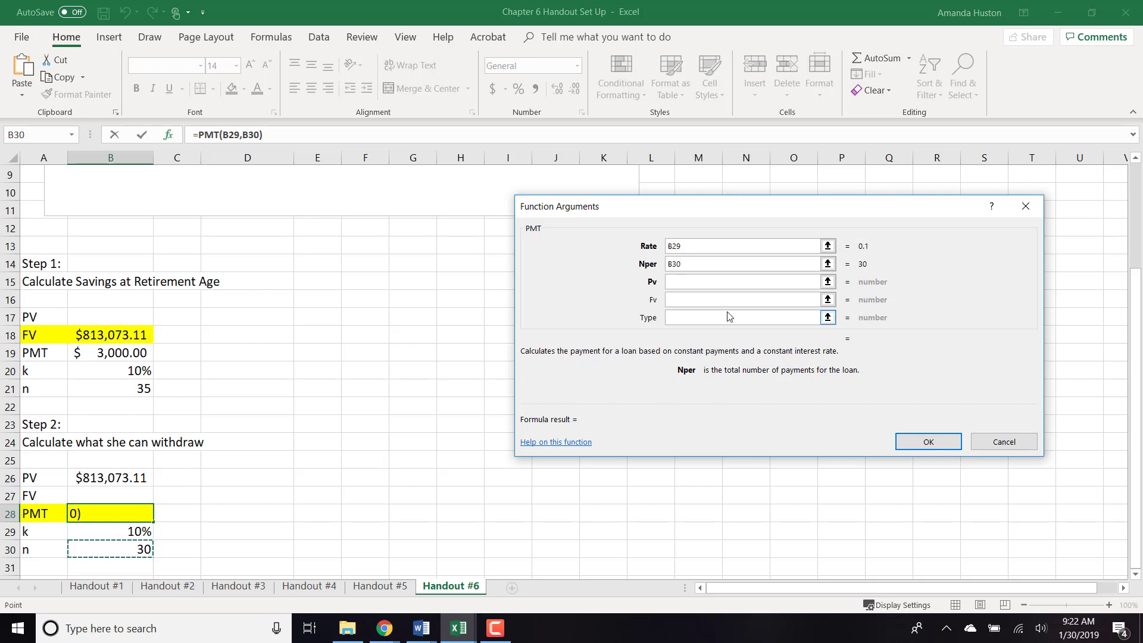
pyautogui.click(713, 284)
pyautogui.write('-')
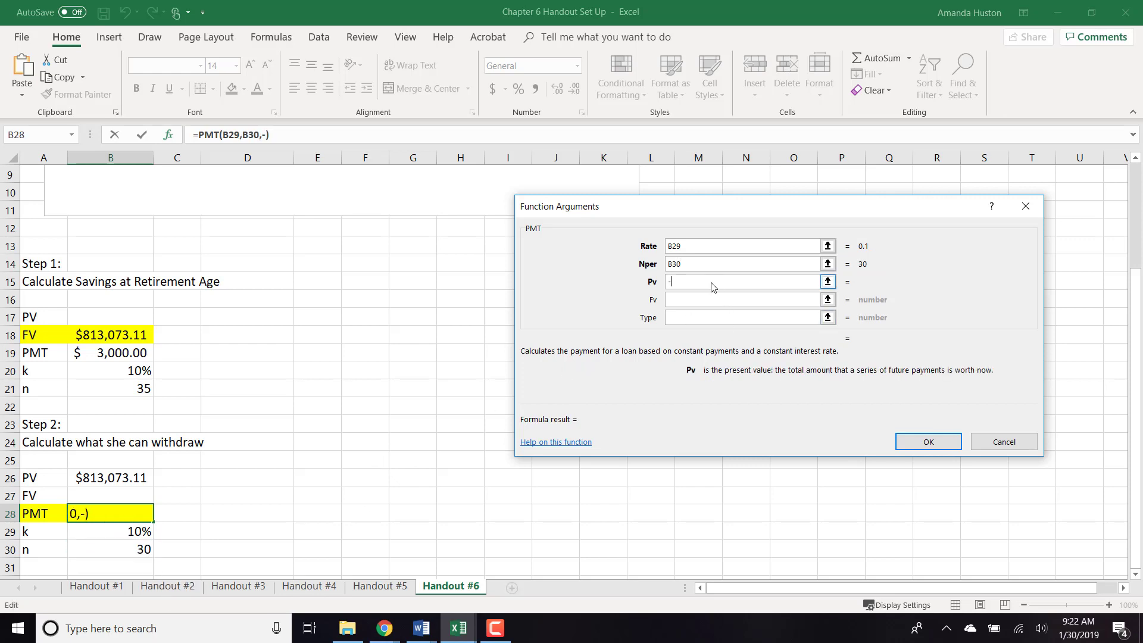
pyautogui.click(91, 483)
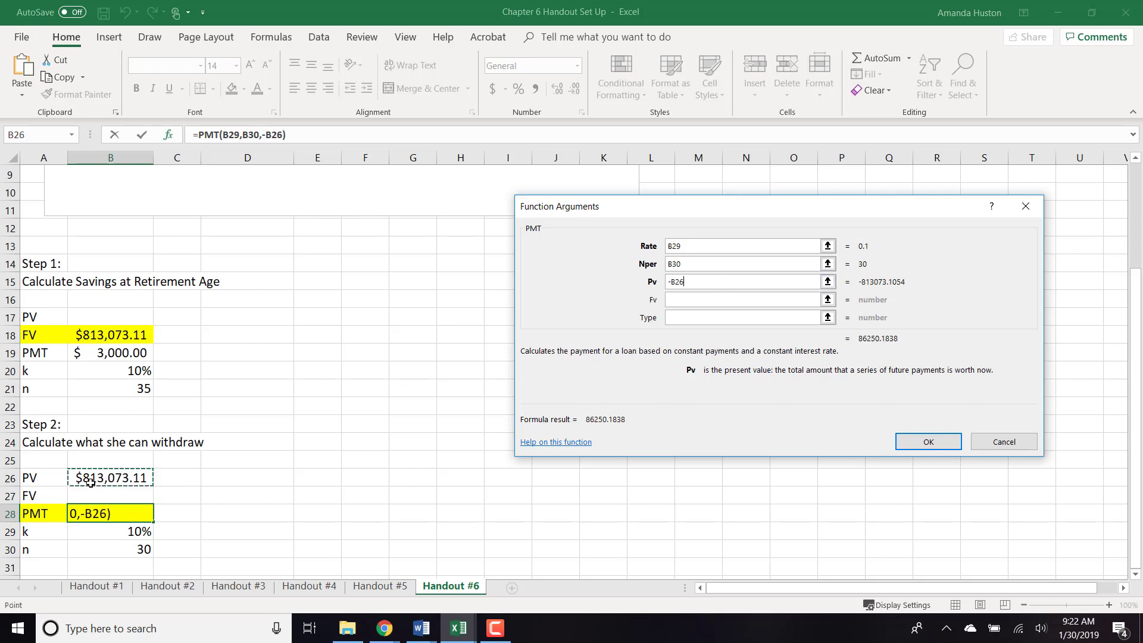
pyautogui.press('Return')
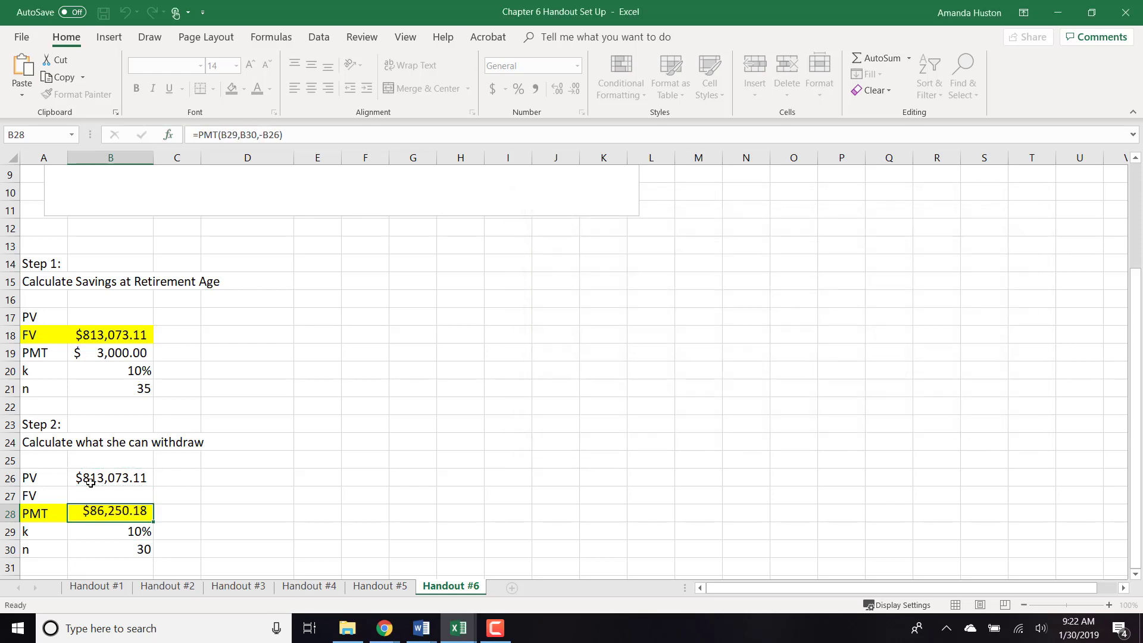